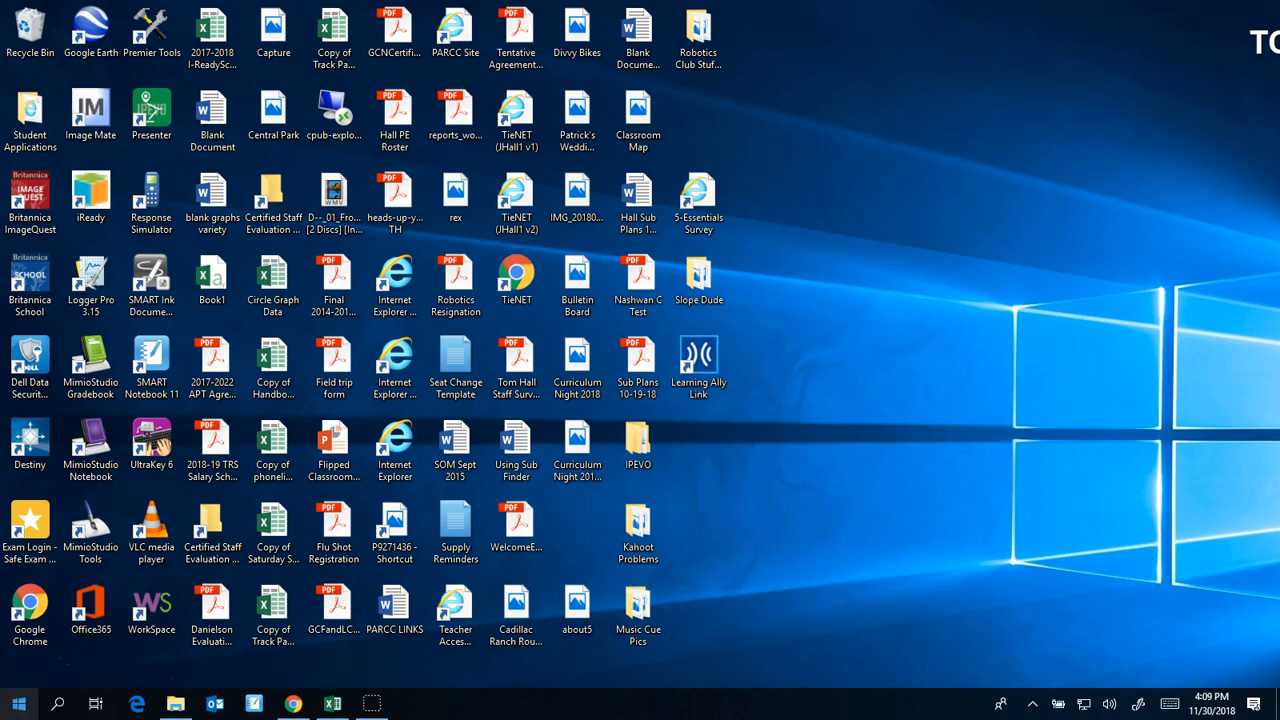
# Open Excel with a new blank workbook and maximize its window
pyautogui.click(18, 704)
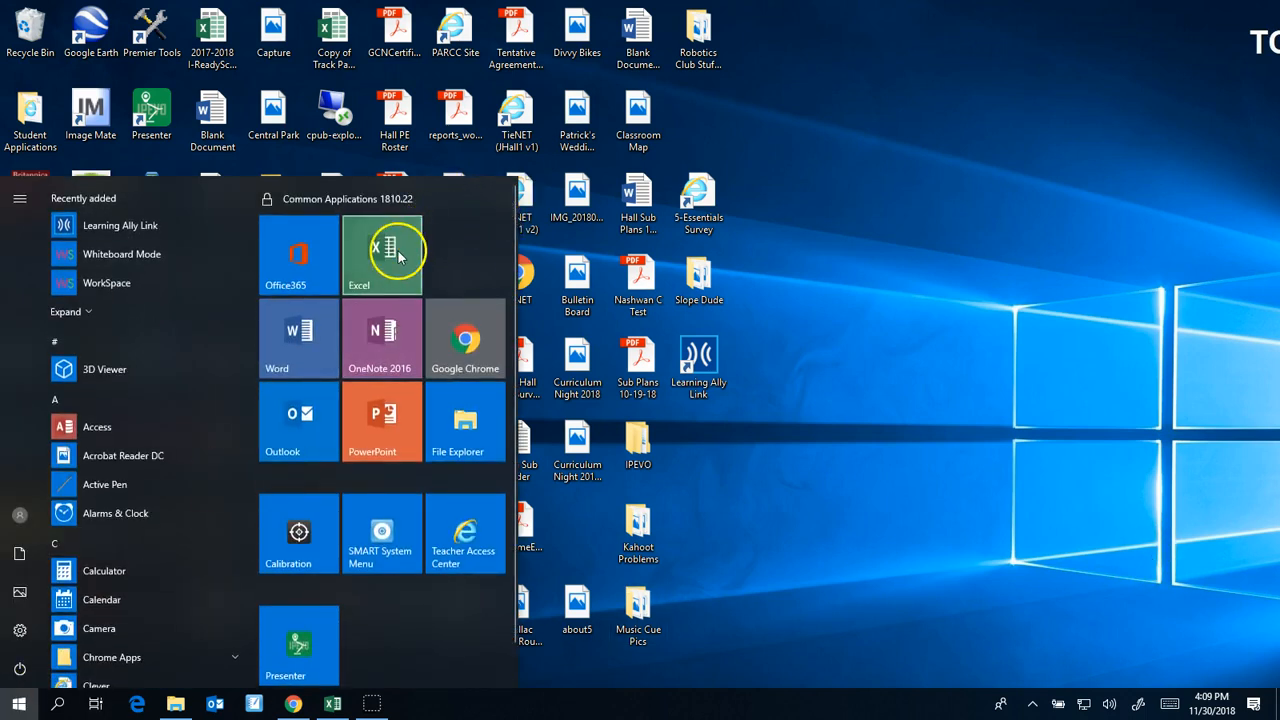
pyautogui.click(396, 244)
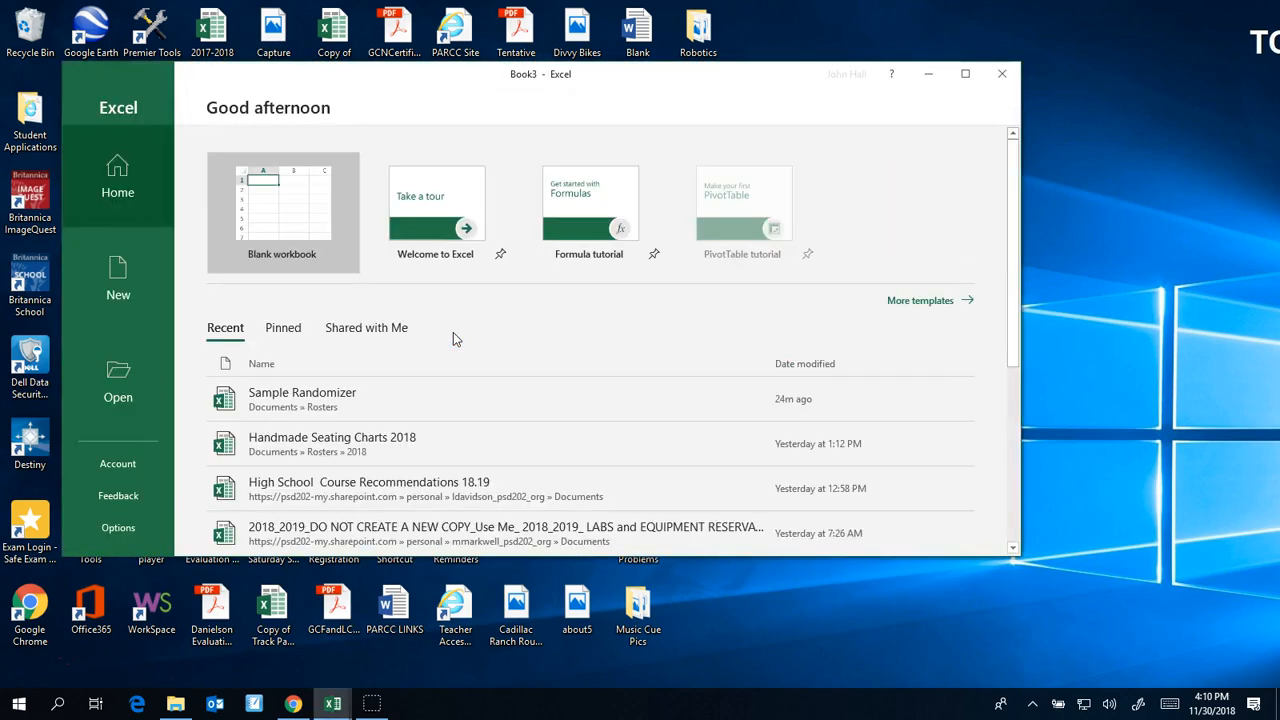
pyautogui.click(340, 229)
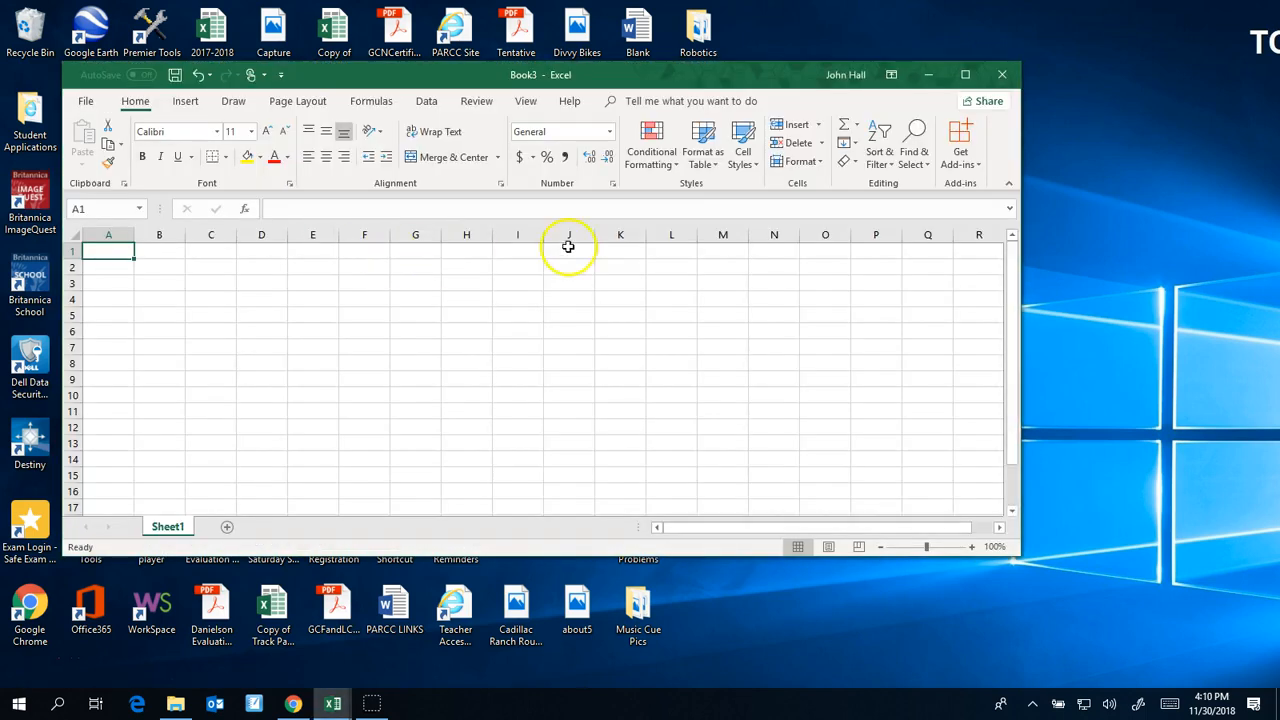
pyautogui.click(965, 73)
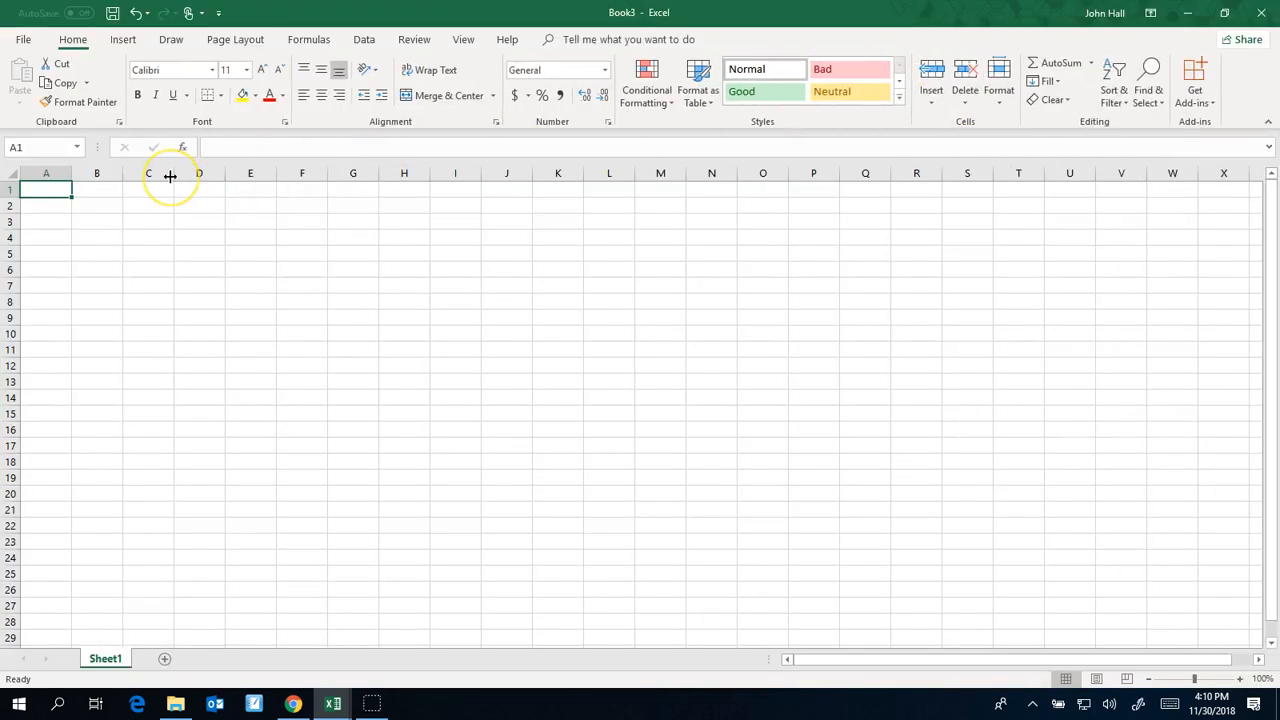
# Enter the header "Names" in A1 and the first student's first name and last initial in A2
pyautogui.write('Names')
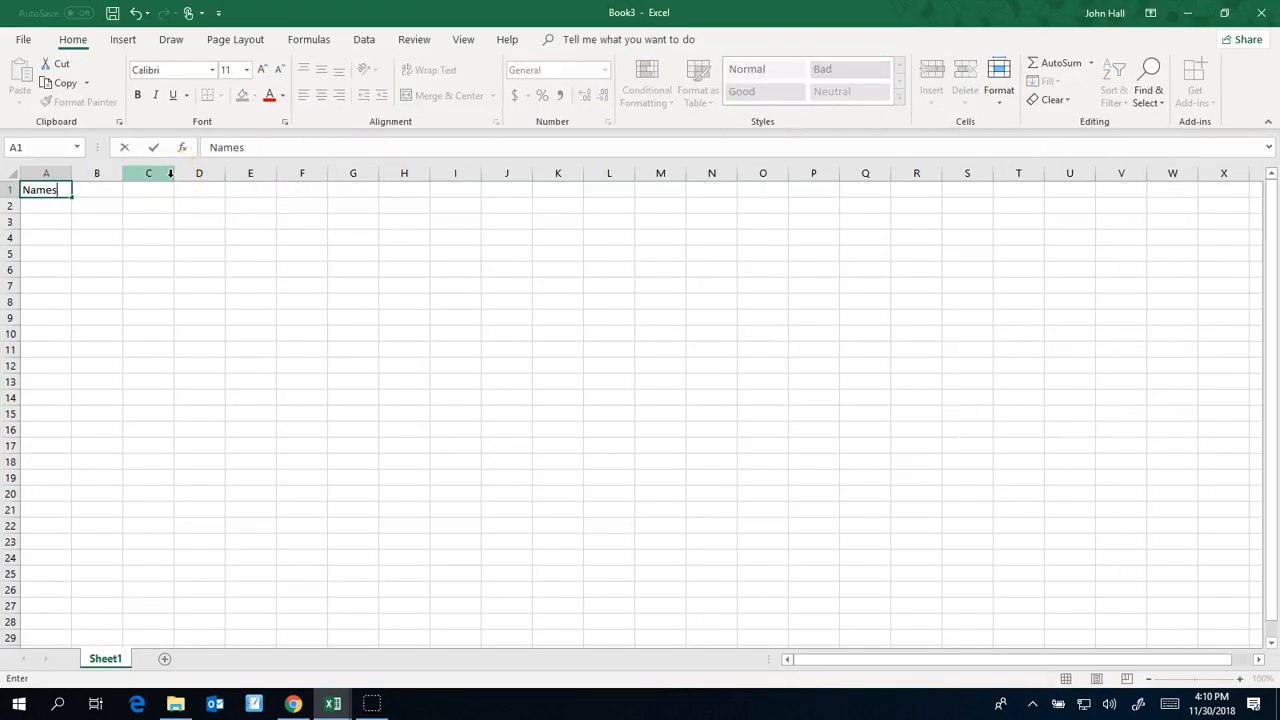
pyautogui.press('Return')
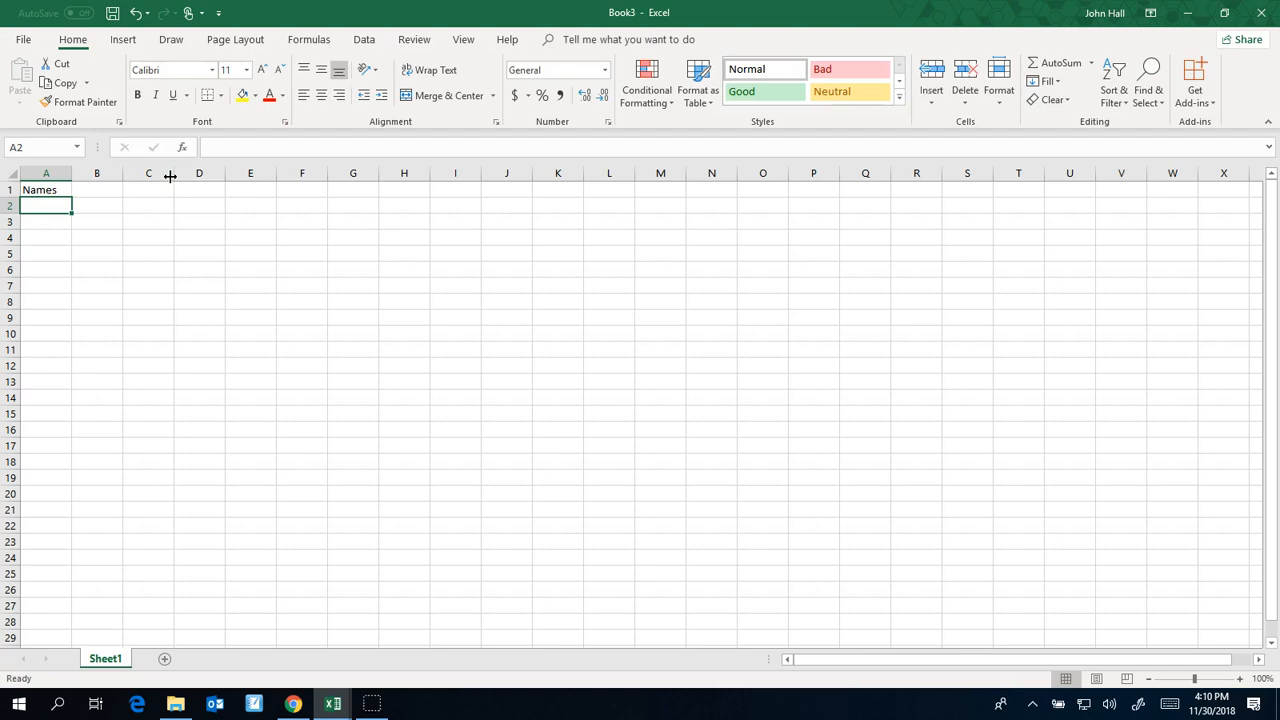
pyautogui.write('Fred')
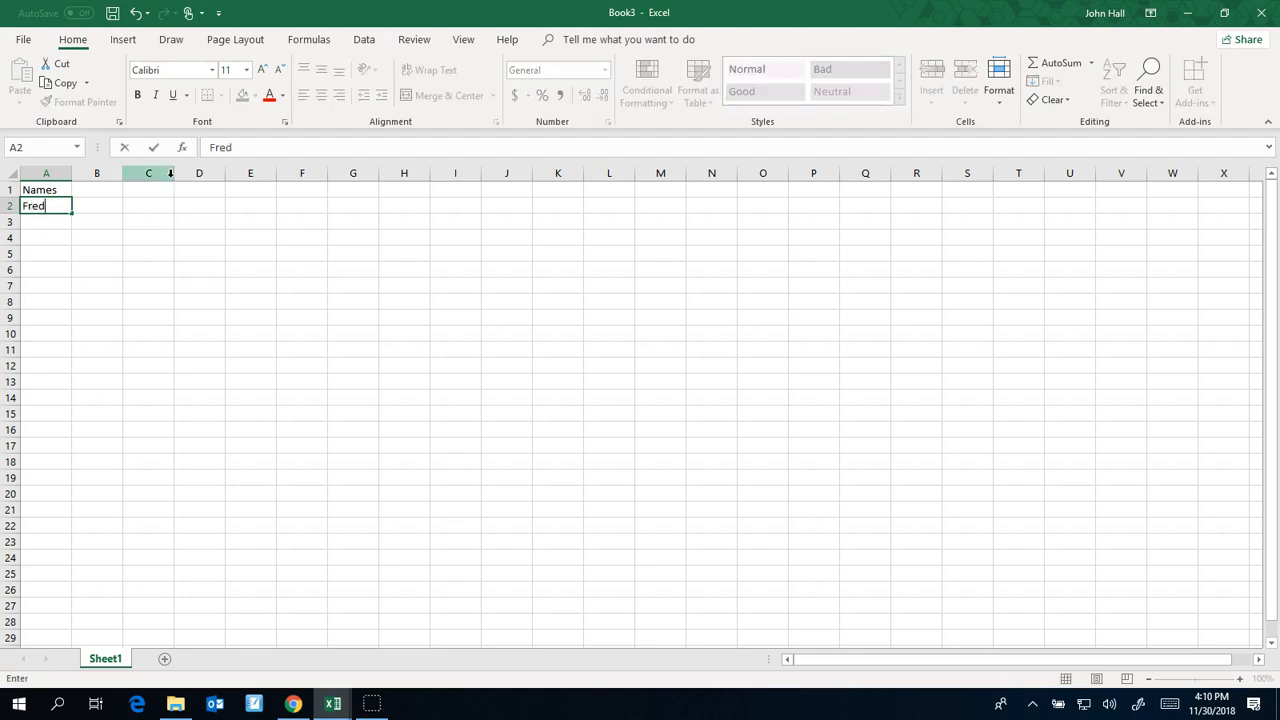
pyautogui.write(' A.')
pyautogui.press('Return')
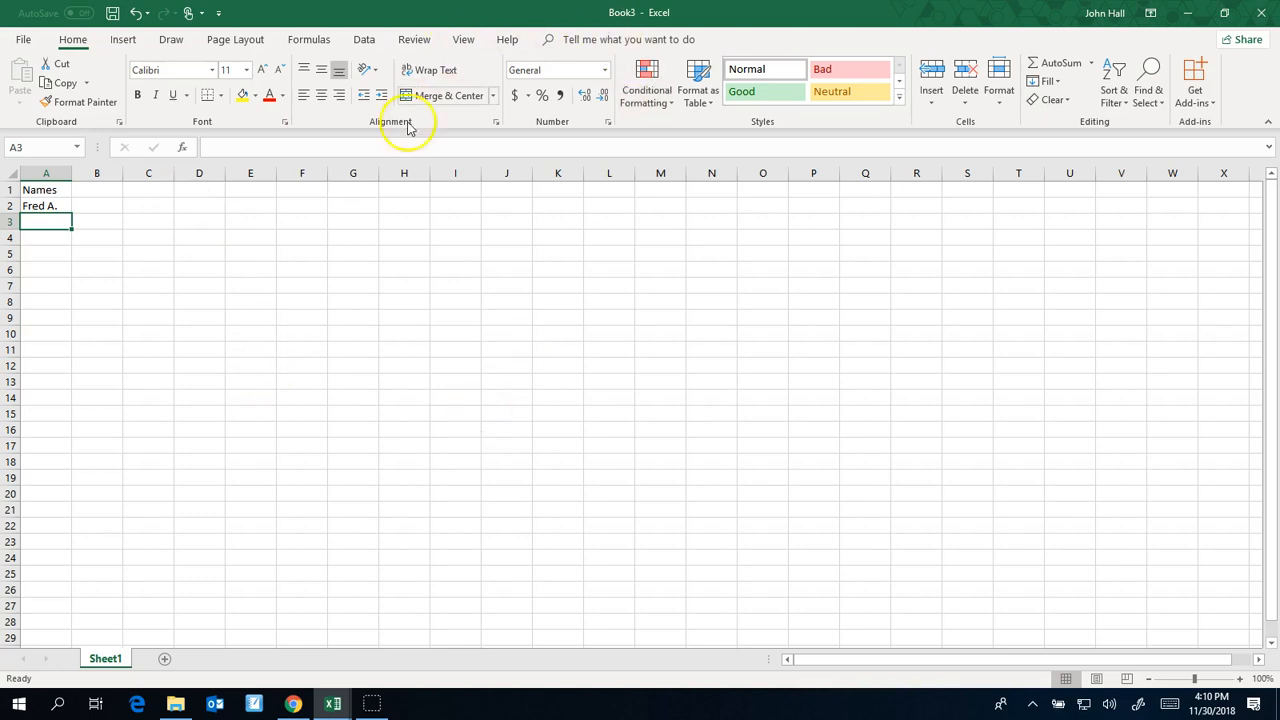
# Switch to the open Sample Randomizer workbook and review the full student list in column A
pyautogui.click(335, 705)
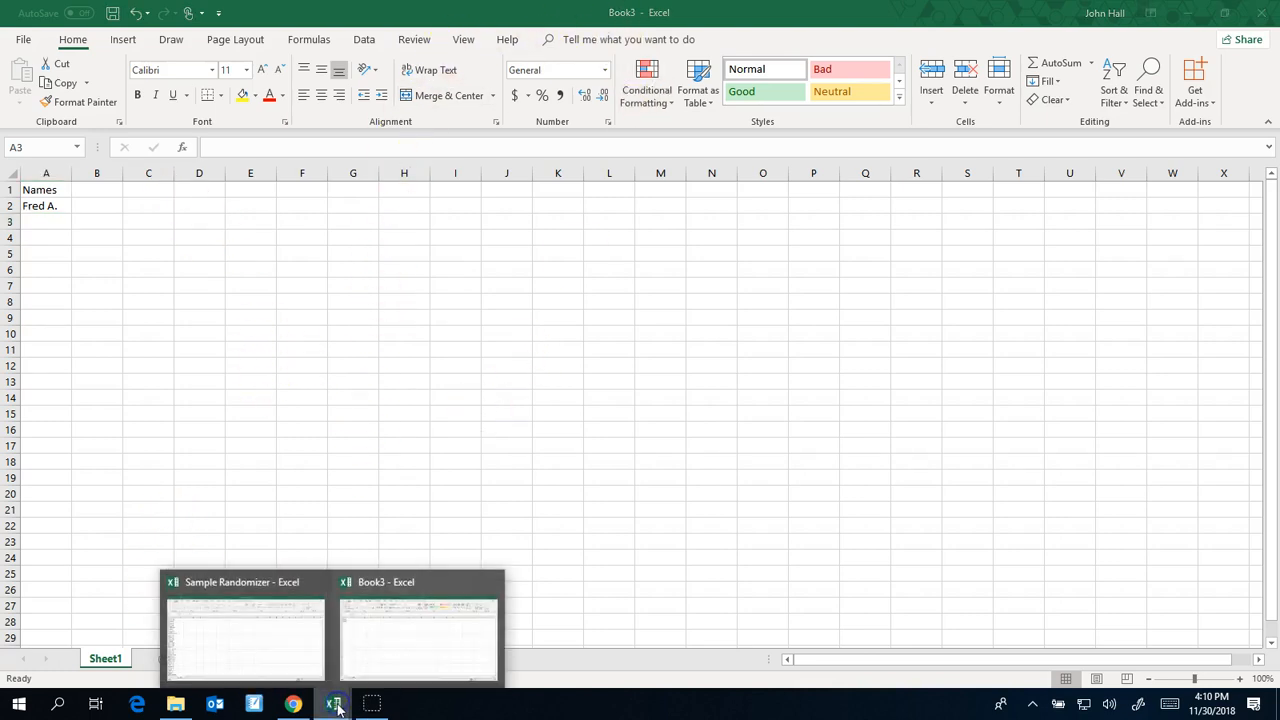
pyautogui.click(266, 654)
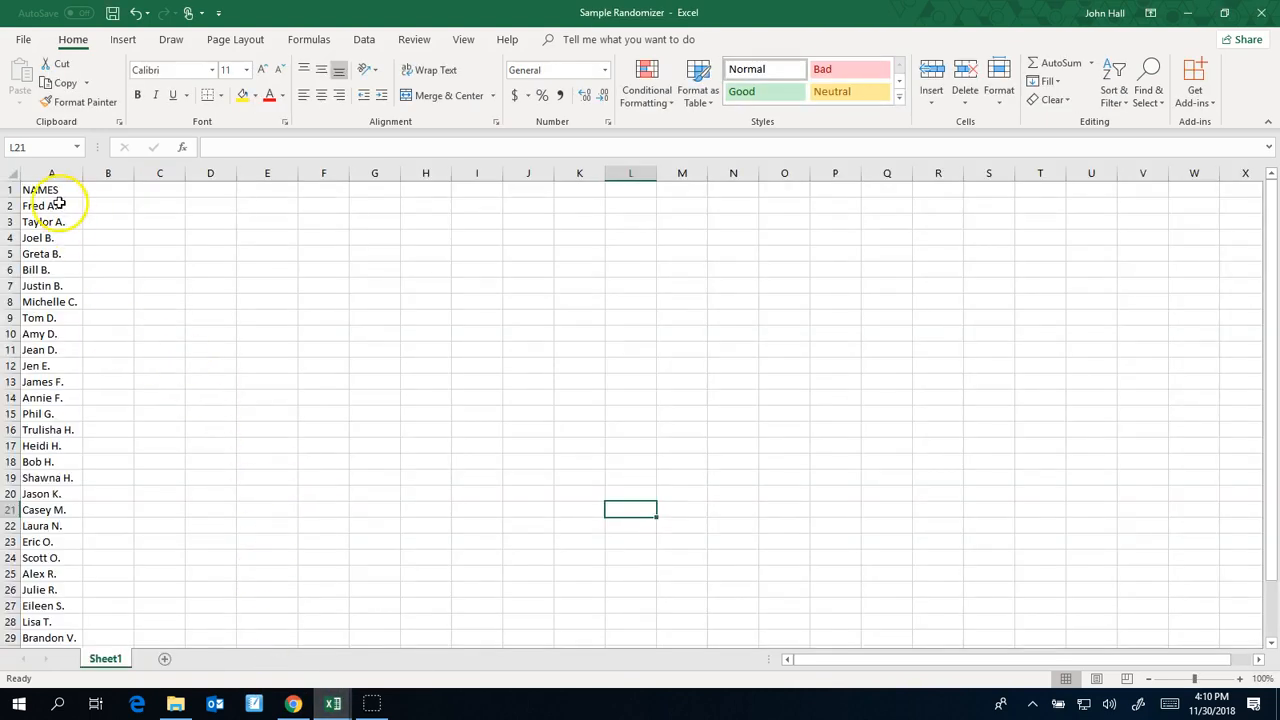
pyautogui.scroll(-5, 46, 300)
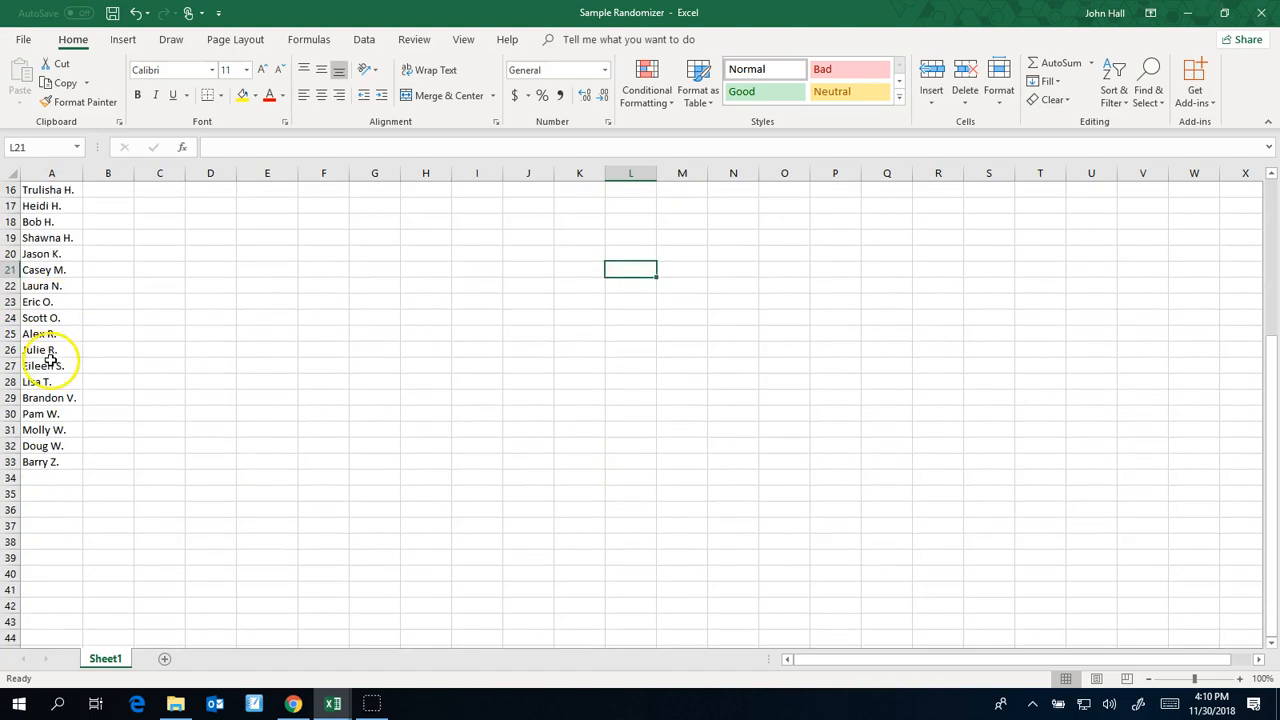
pyautogui.scroll(5, 50, 357)
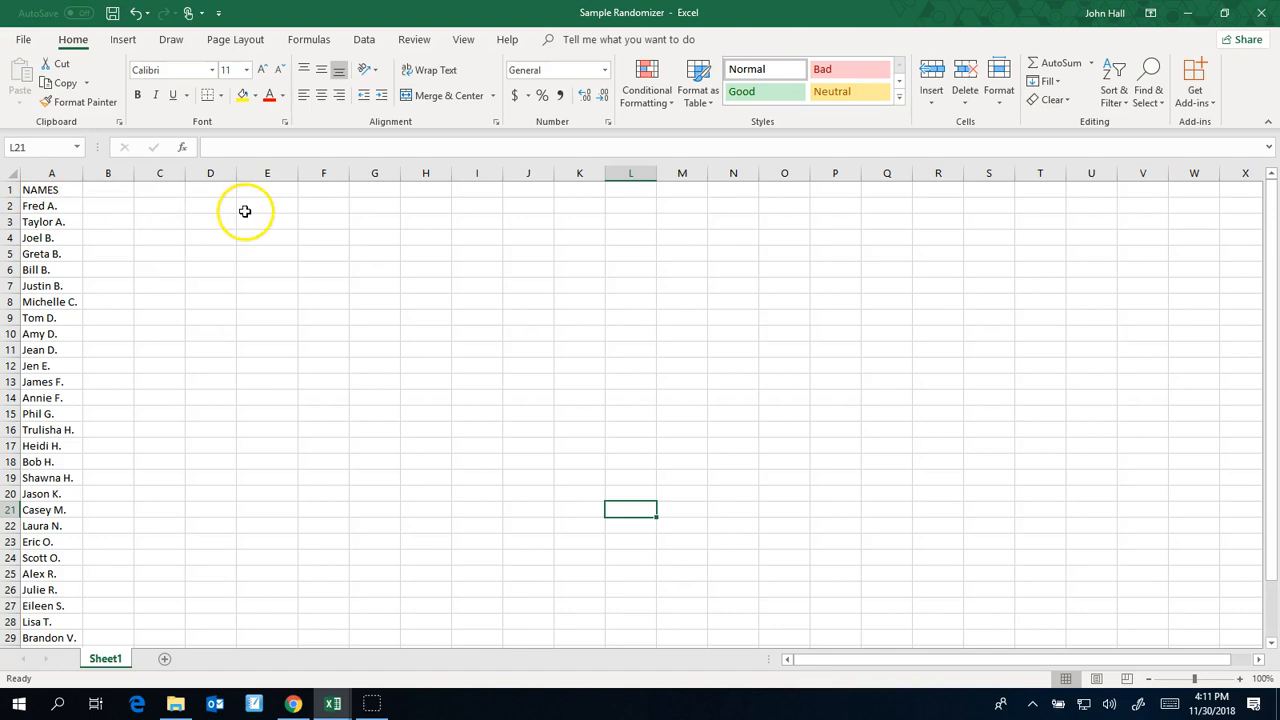
# Enter the formula =A2 in cell D2 to reference the first student in the list
pyautogui.click(210, 208)
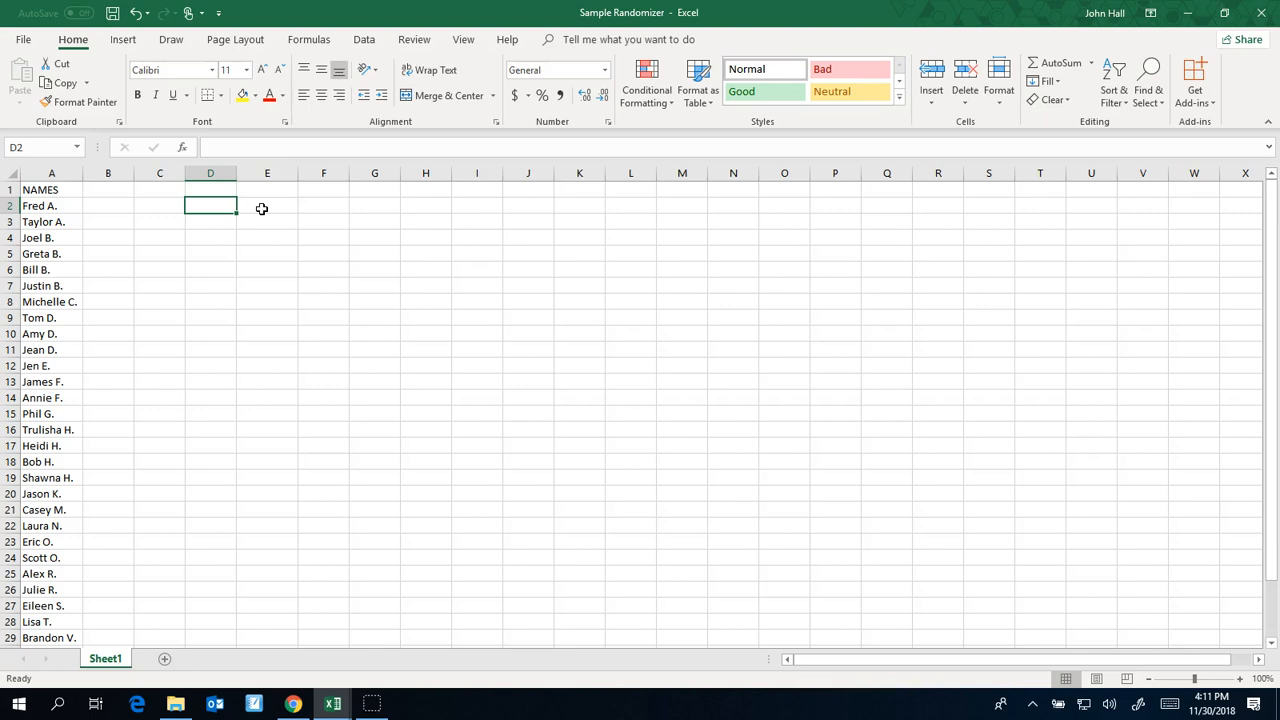
pyautogui.write('=')
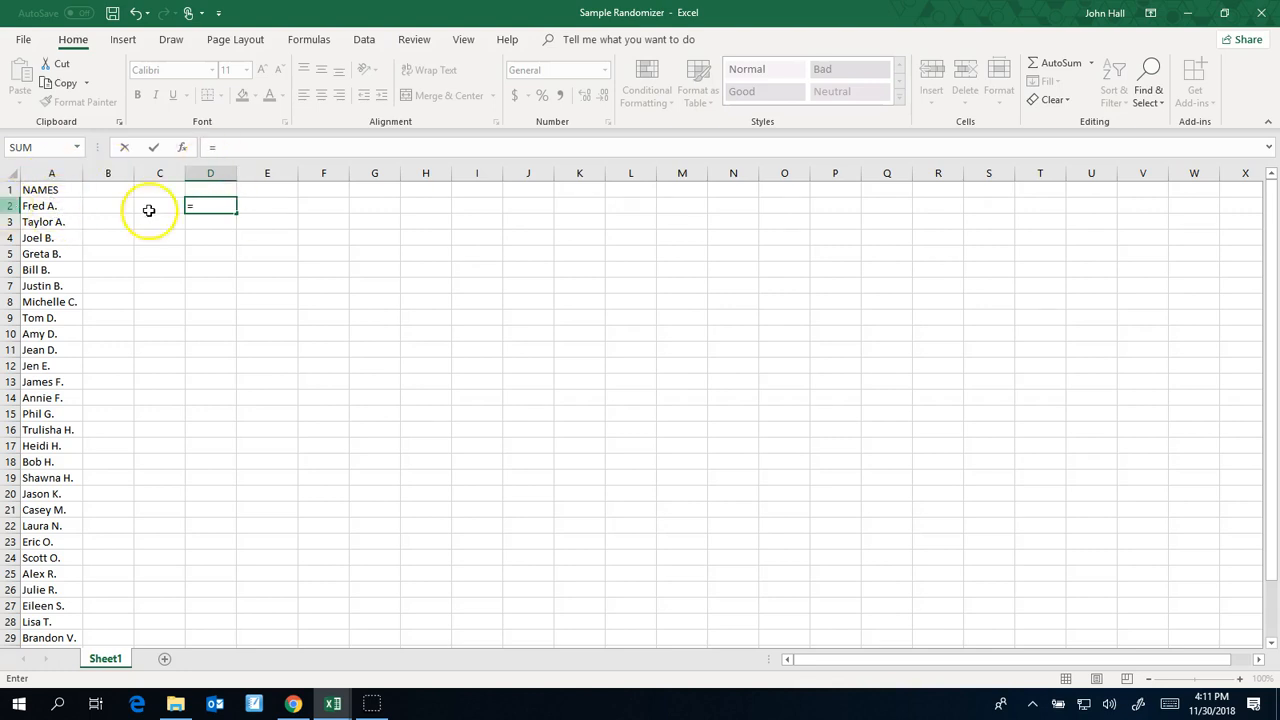
pyautogui.write('A')
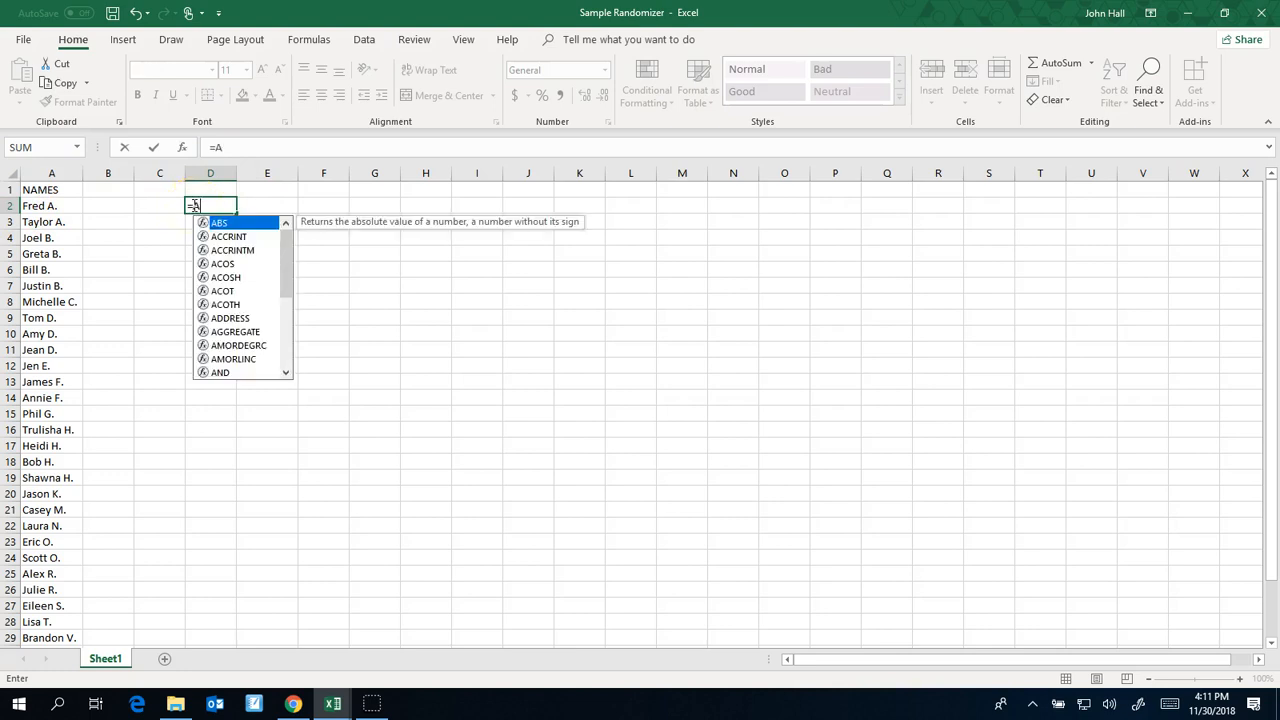
pyautogui.write('2')
pyautogui.press('Return')
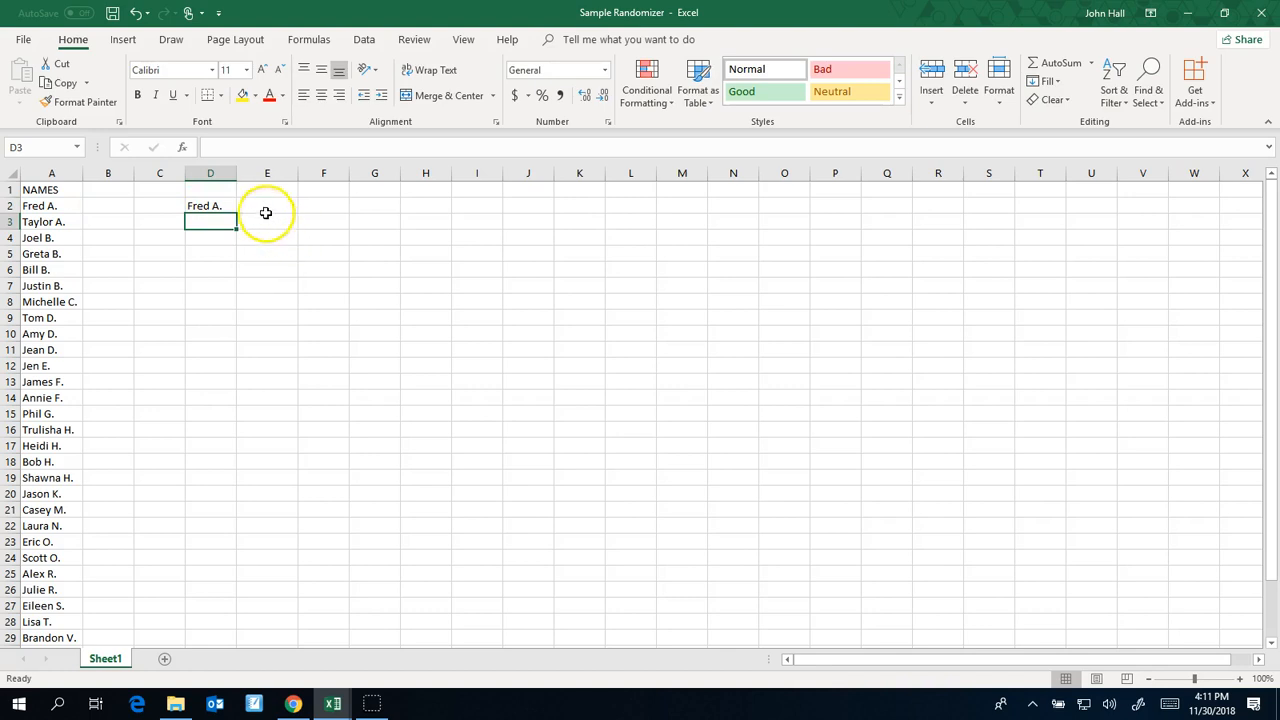
# Fill the D2 formula down column D to row 33 so it covers the whole student list
pyautogui.click(222, 205)
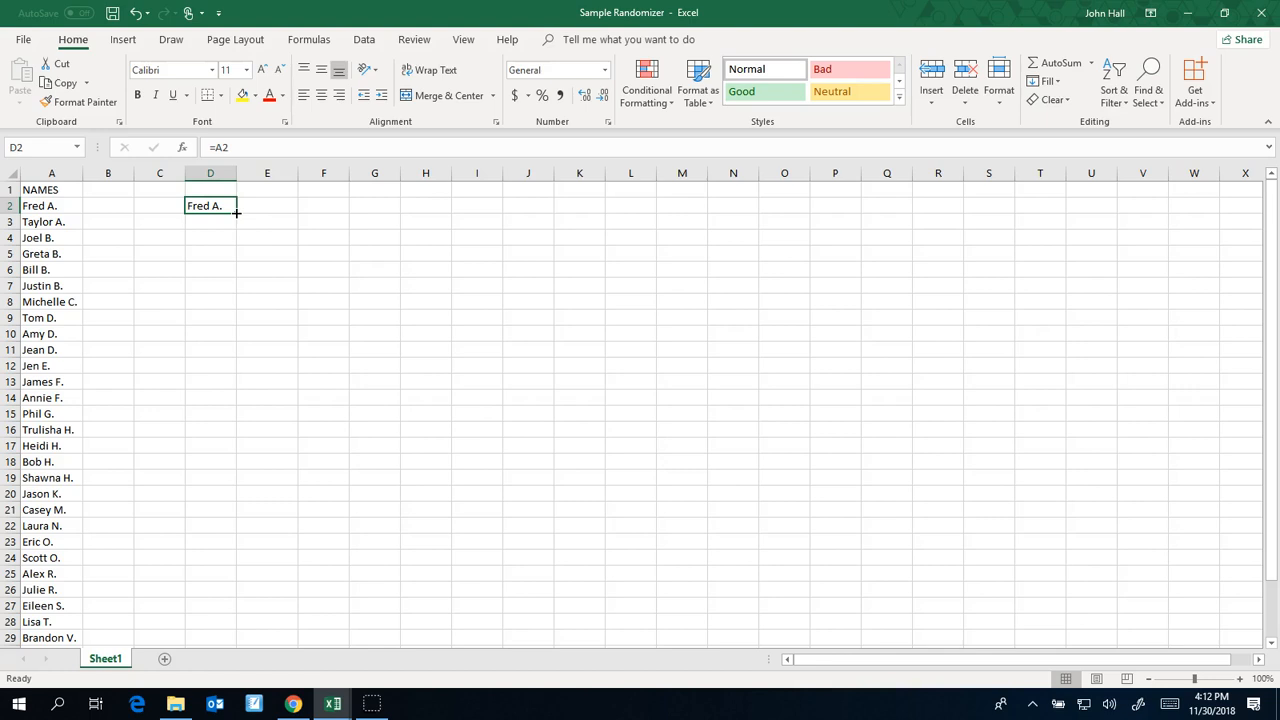
pyautogui.moveTo(236, 212); pyautogui.dragTo(245, 625)
pyautogui.click(260, 512)
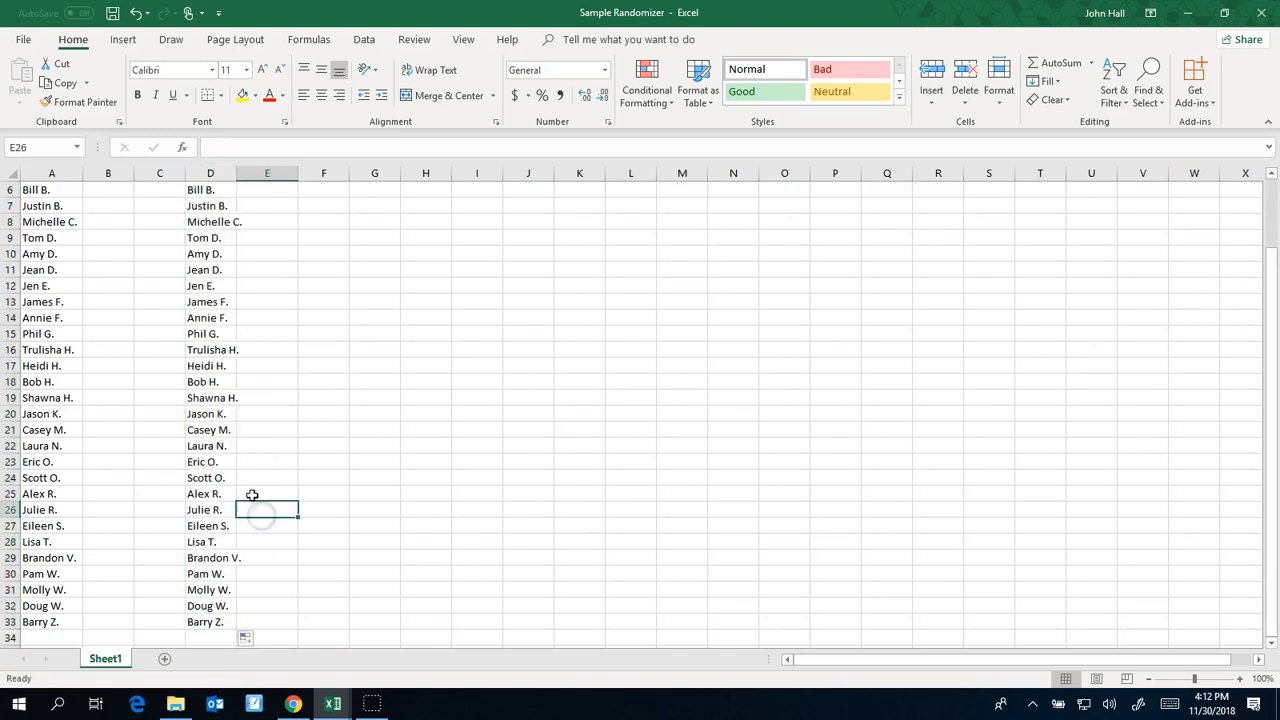
pyautogui.scroll(1, 266, 418)
pyautogui.scroll(1, 266, 418)
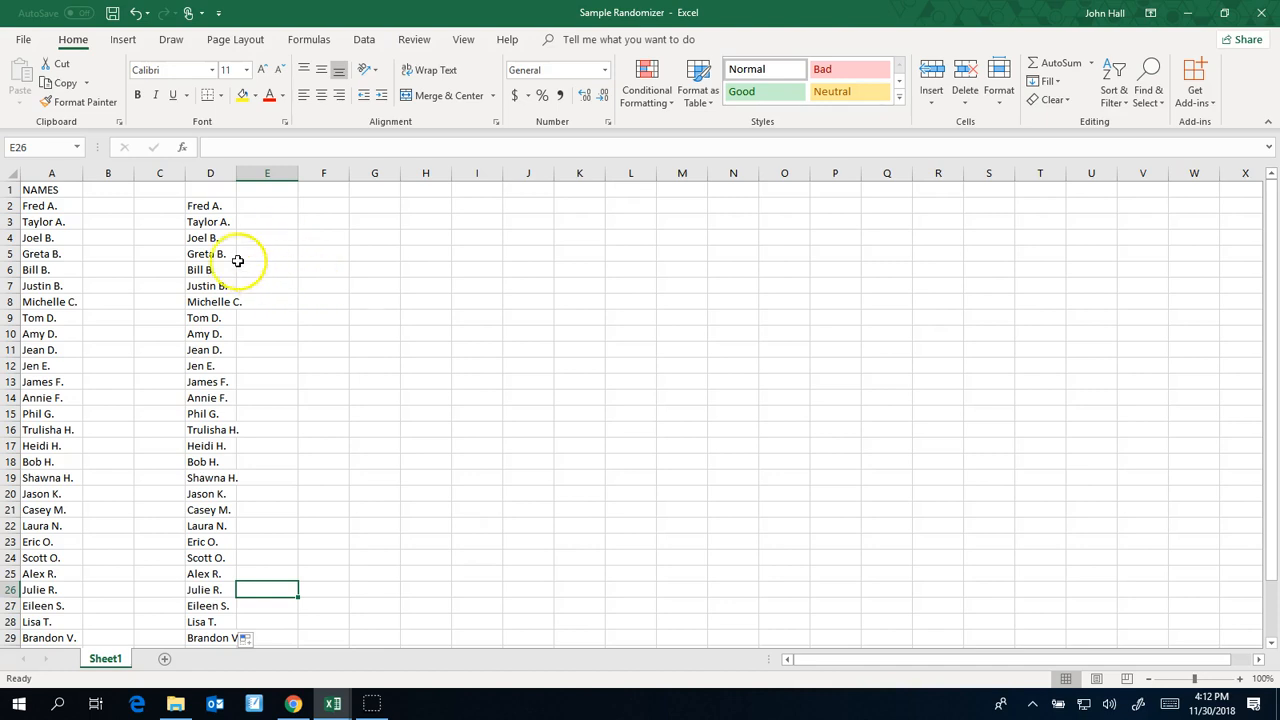
# Move every second pair of names from column D into column E beside the preceding pair, forming two-by-two groups from E2:E3 through E30:E31
pyautogui.moveTo(215, 238); pyautogui.dragTo(222, 254)
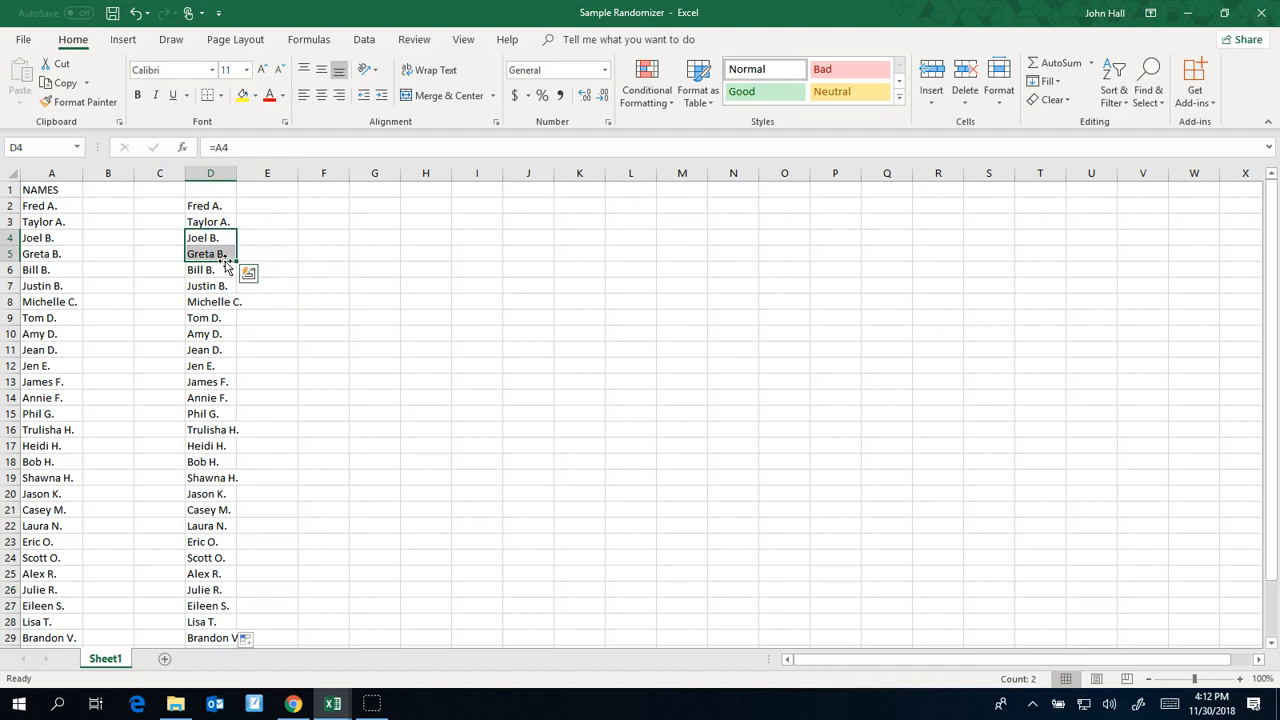
pyautogui.moveTo(226, 263); pyautogui.dragTo(252, 252)
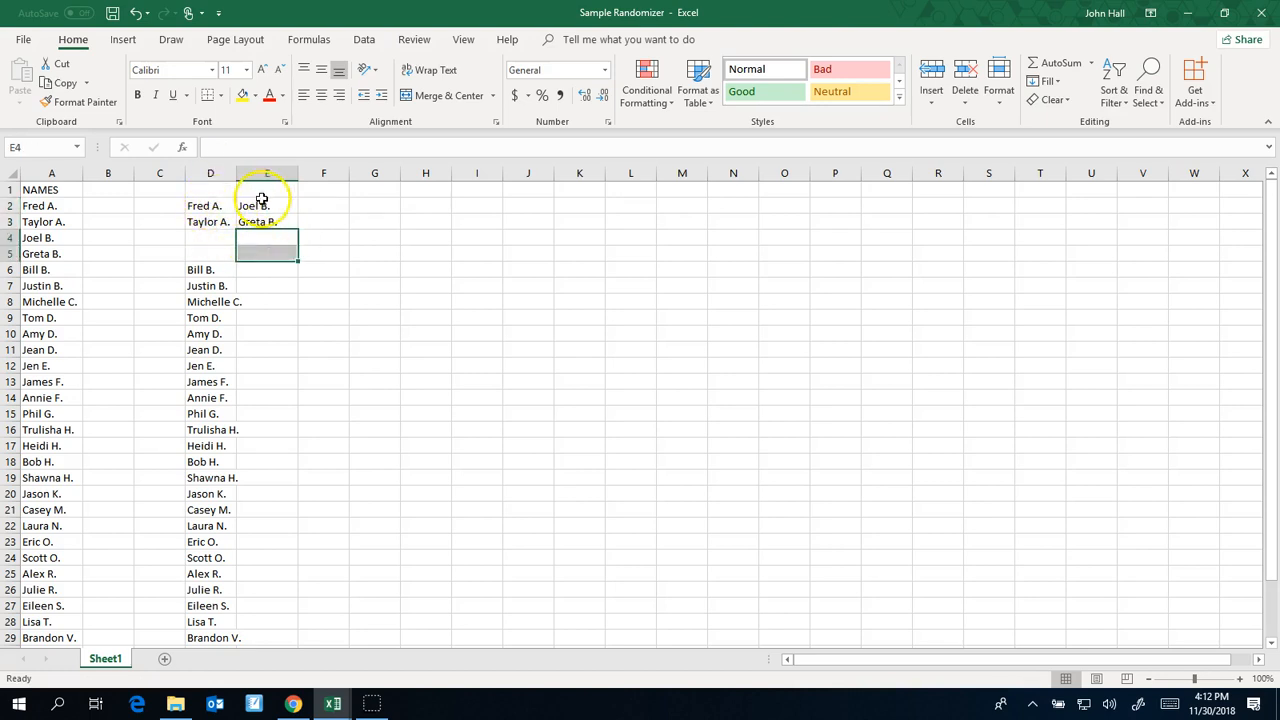
pyautogui.moveTo(226, 306); pyautogui.dragTo(264, 286)
pyautogui.click(215, 366)
pyautogui.moveTo(220, 380); pyautogui.dragTo(222, 378)
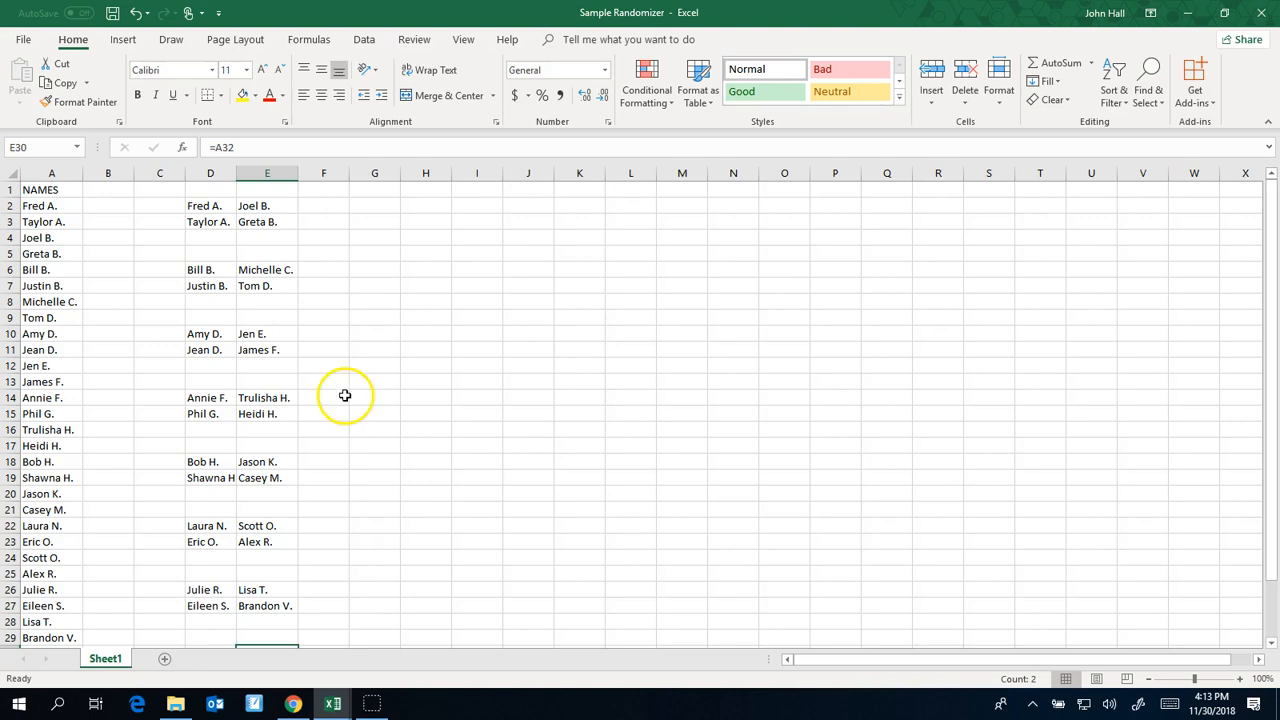
pyautogui.scroll(-1, 339, 345)
pyautogui.scroll(-3, 339, 345)
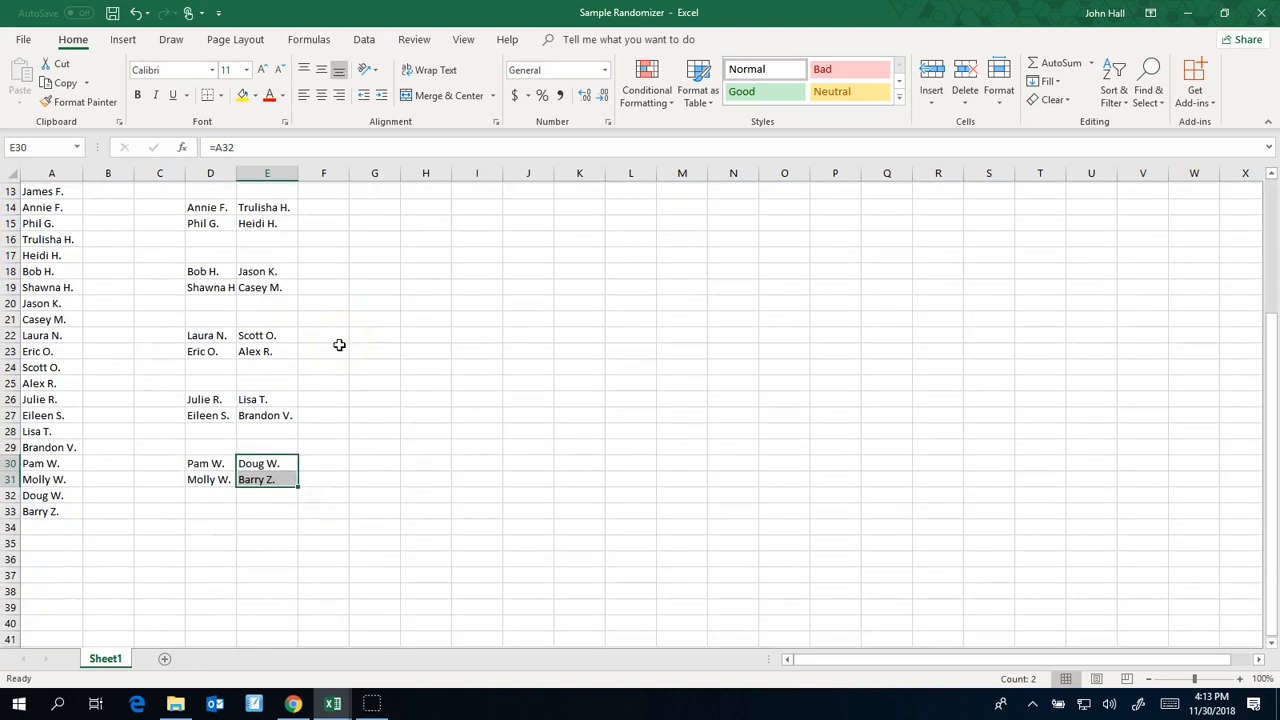
pyautogui.scroll(4, 335, 345)
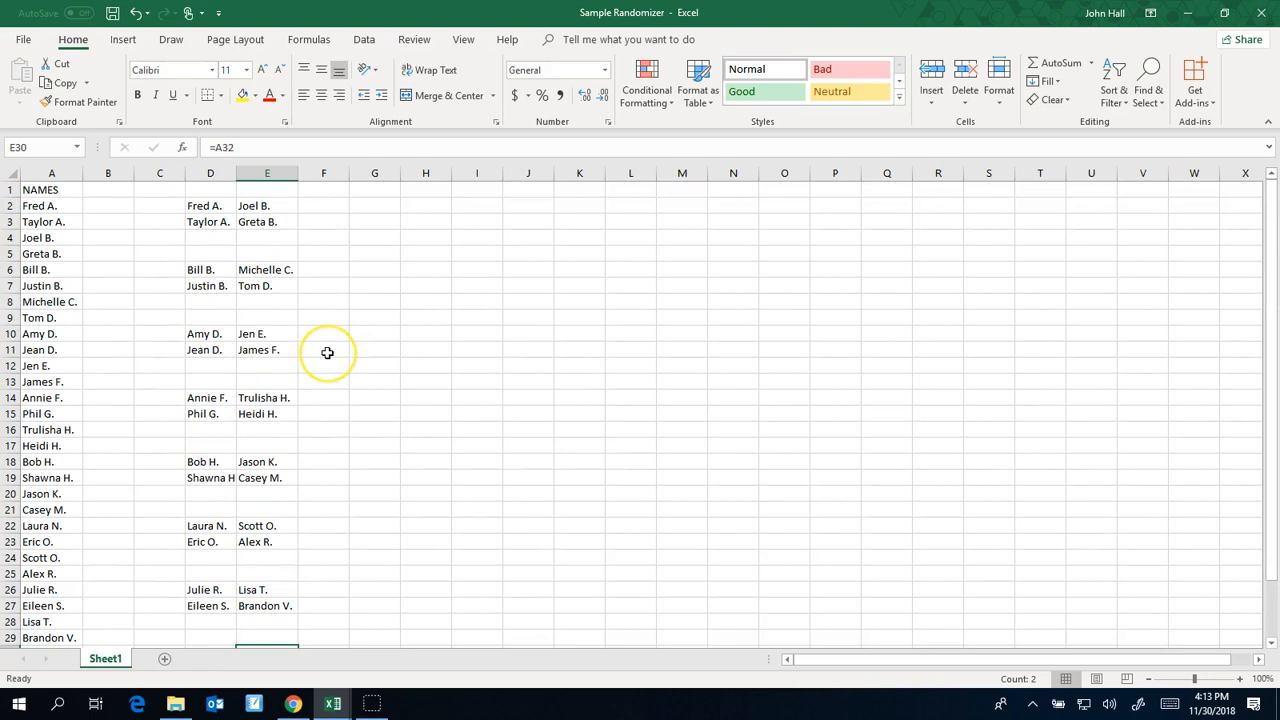
# Move the groups from row 14 downward beside the first three, placing them in G2:H7, J2:K7 and M2:N3
pyautogui.moveTo(280, 398); pyautogui.dragTo(378, 288)
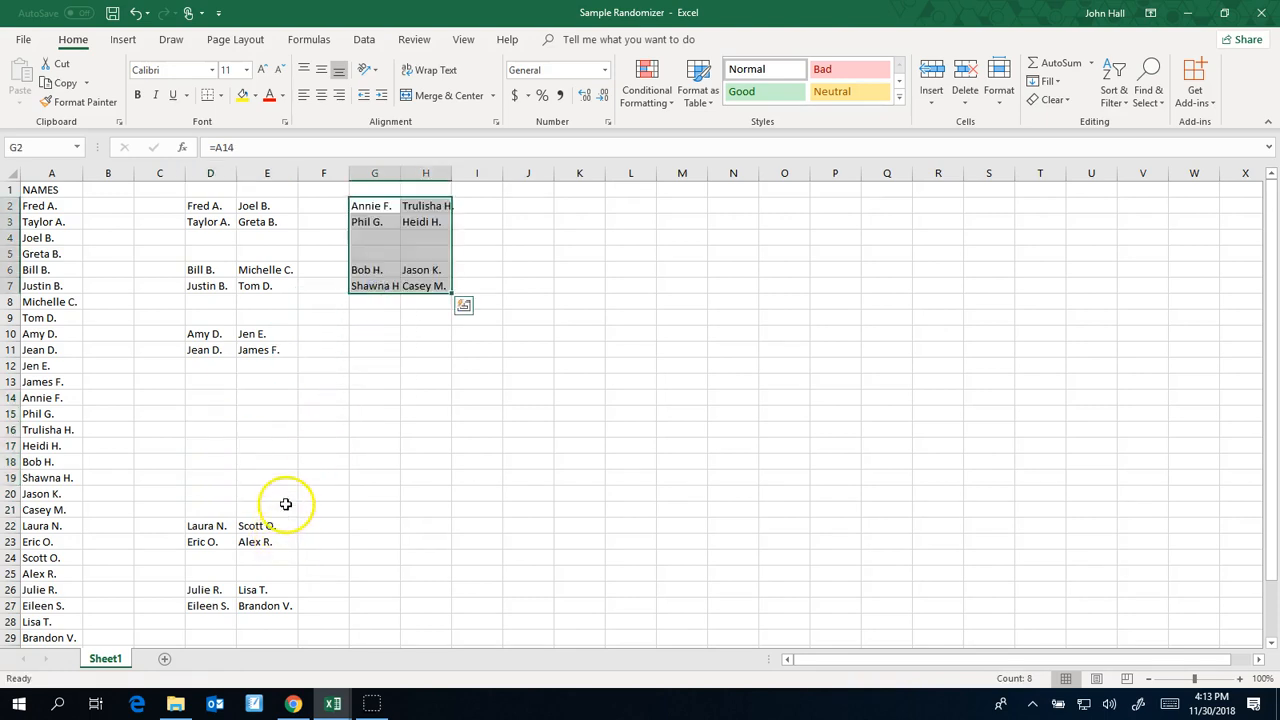
pyautogui.moveTo(286, 516); pyautogui.dragTo(543, 286)
pyautogui.scroll(-1, 490, 345)
pyautogui.moveTo(277, 605); pyautogui.dragTo(222, 621)
pyautogui.moveTo(510, 455); pyautogui.dragTo(695, 212)
pyautogui.scroll(1, 681, 287)
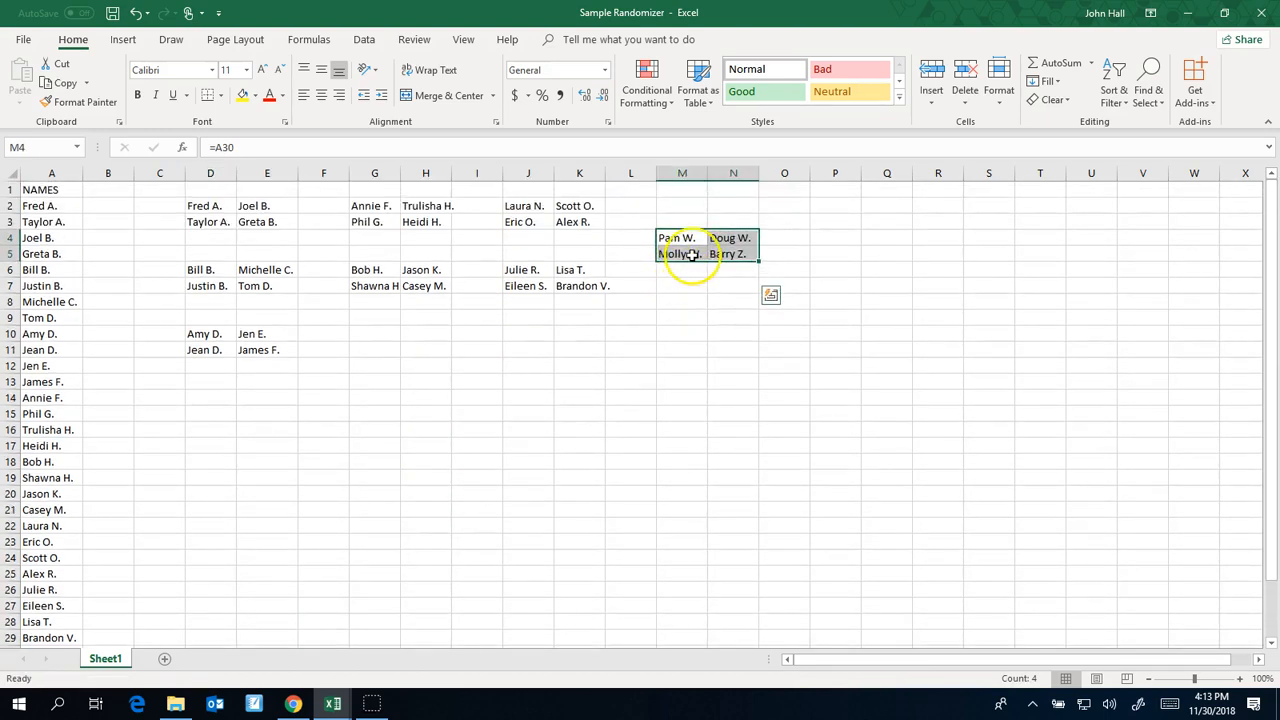
pyautogui.moveTo(697, 261); pyautogui.dragTo(703, 219)
pyautogui.click(685, 285)
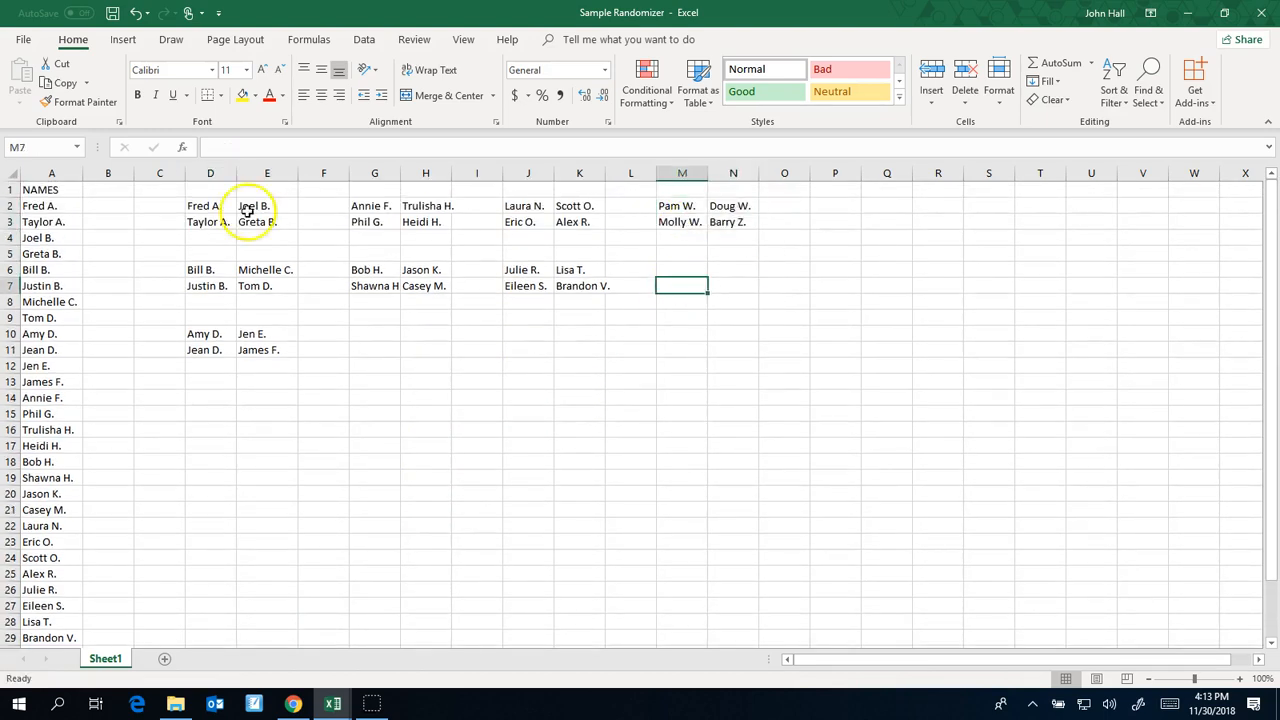
# Move the entire seating layout down three rows so that it starts at cell D5
pyautogui.moveTo(200, 205); pyautogui.dragTo(708, 333)
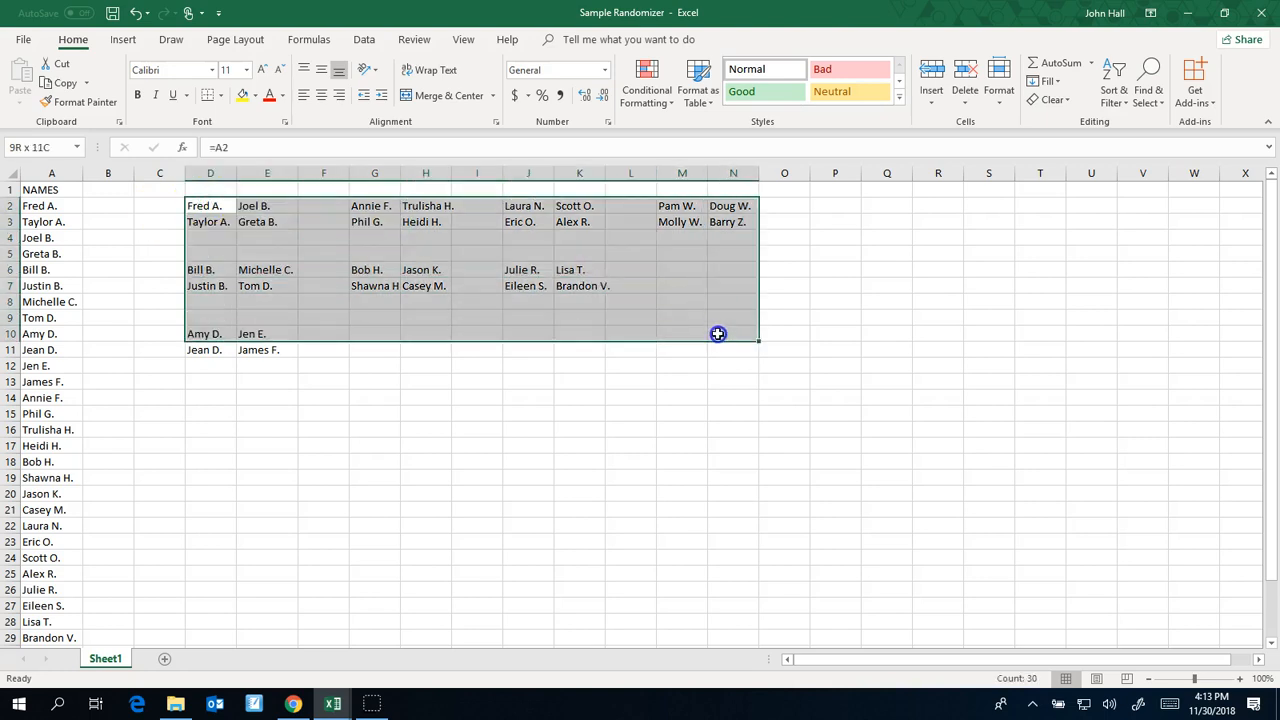
pyautogui.click(660, 380)
pyautogui.moveTo(220, 212); pyautogui.dragTo(714, 346)
pyautogui.moveTo(498, 358); pyautogui.dragTo(500, 392)
# Label the front of the seating chart by entering "Front", "of" and "Room" in cells G2, H2 and I2
pyautogui.click(470, 213)
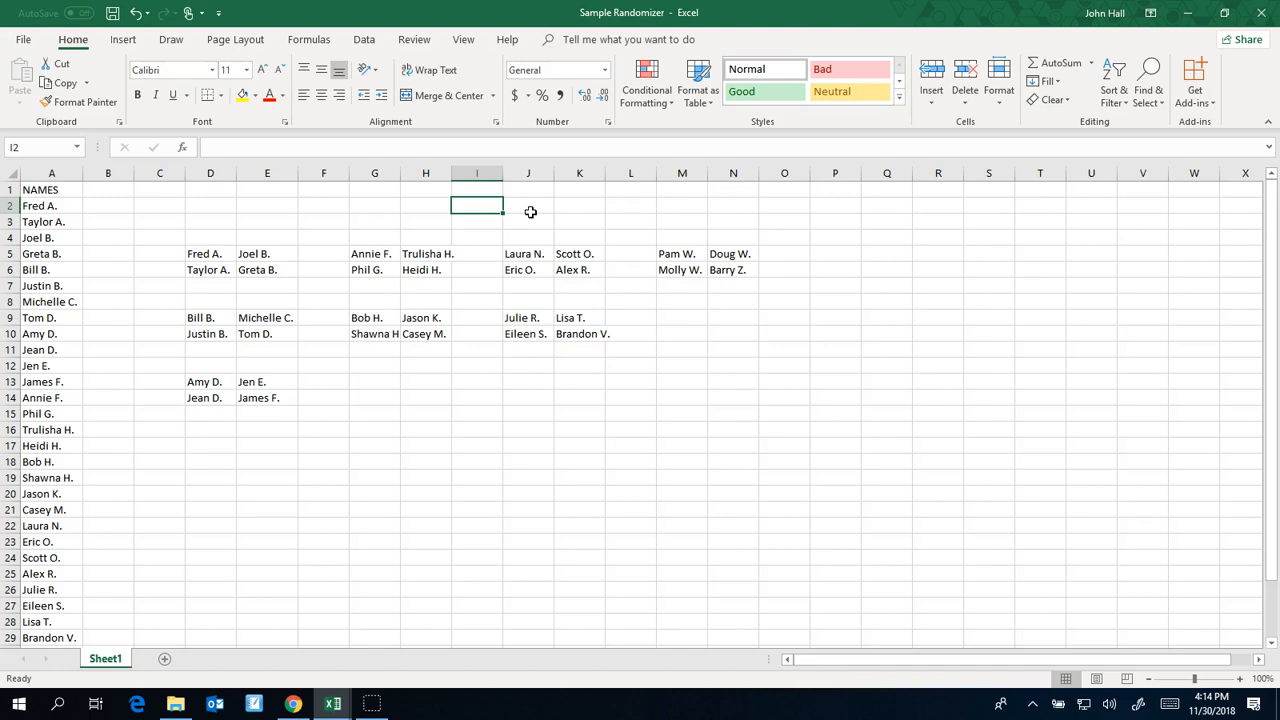
pyautogui.press('Left')
pyautogui.press('Left')
pyautogui.write('Front o')
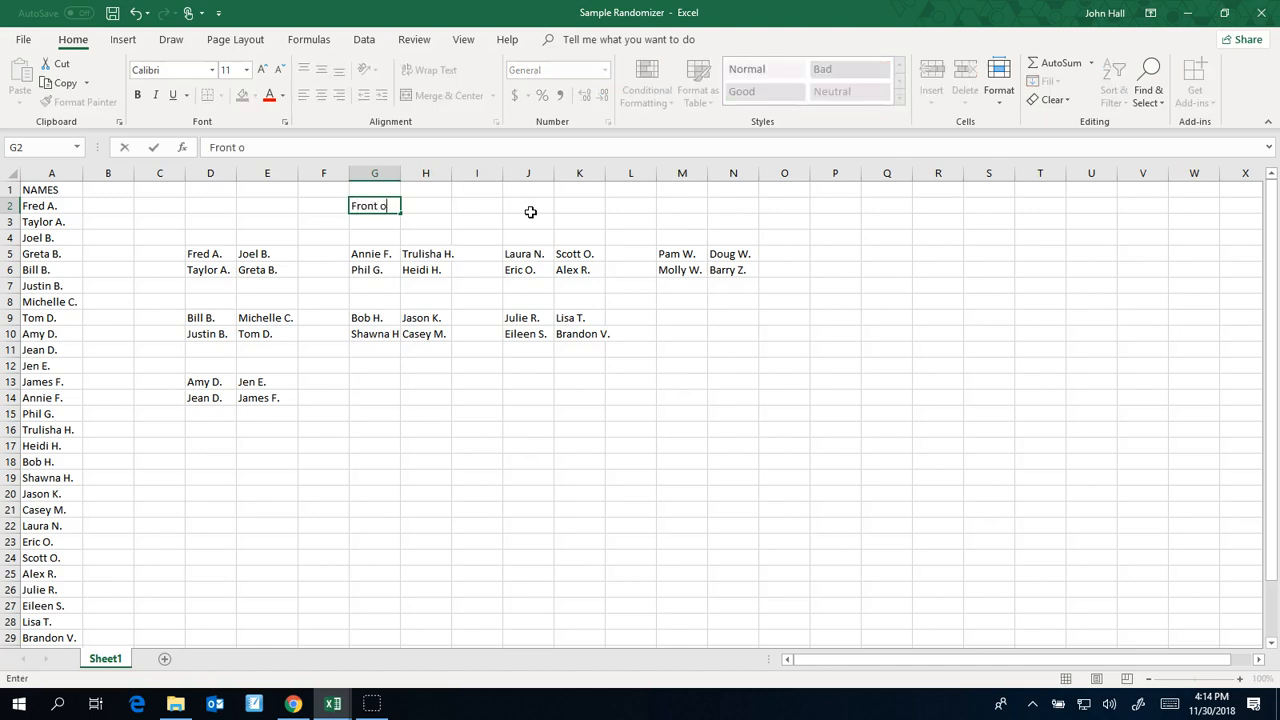
pyautogui.press('BackSpace')
pyautogui.press('Tab')
pyautogui.write('of')
pyautogui.press('Tab')
pyautogui.write('Romm')
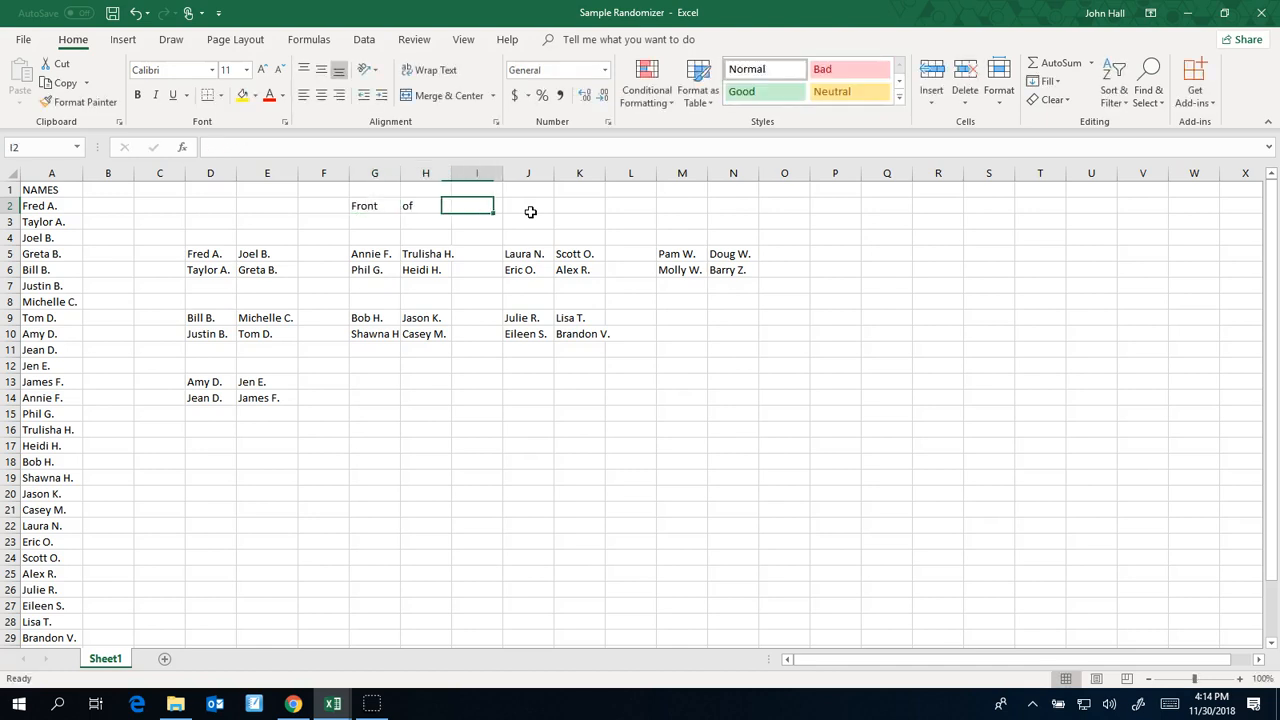
pyautogui.press('BackSpace')
pyautogui.press('BackSpace')
pyautogui.write('om')
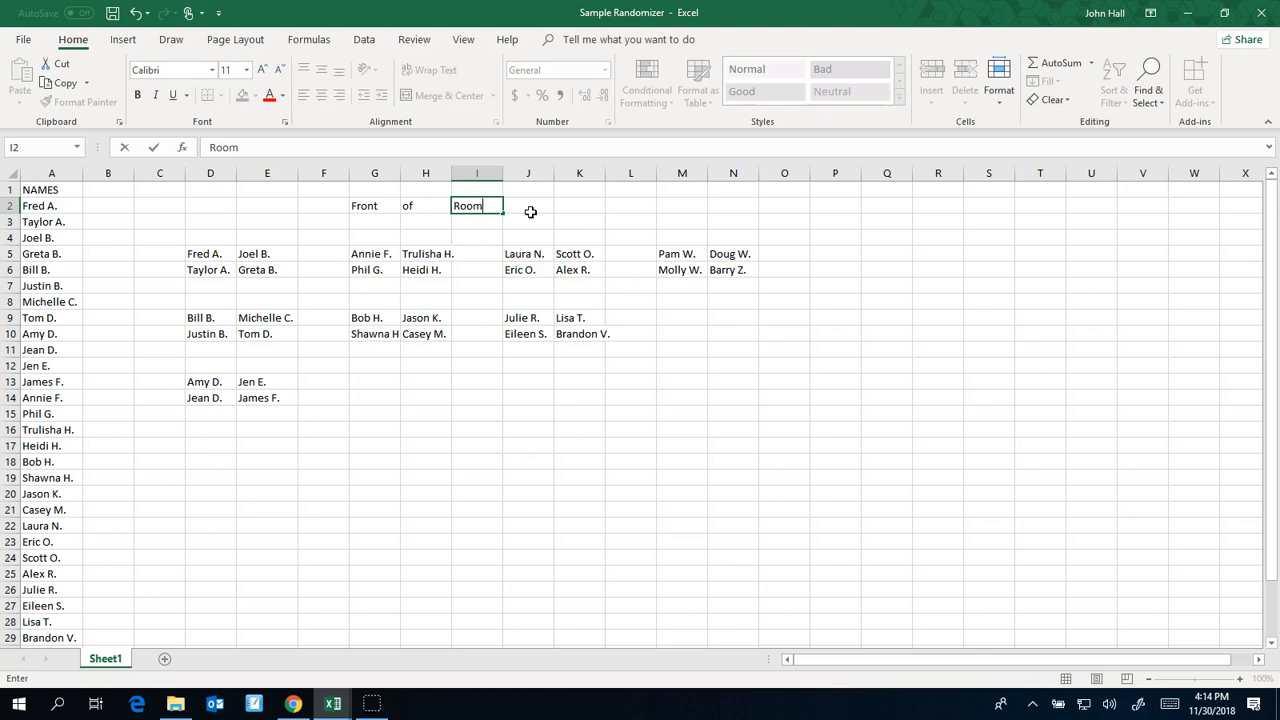
pyautogui.press('Return')
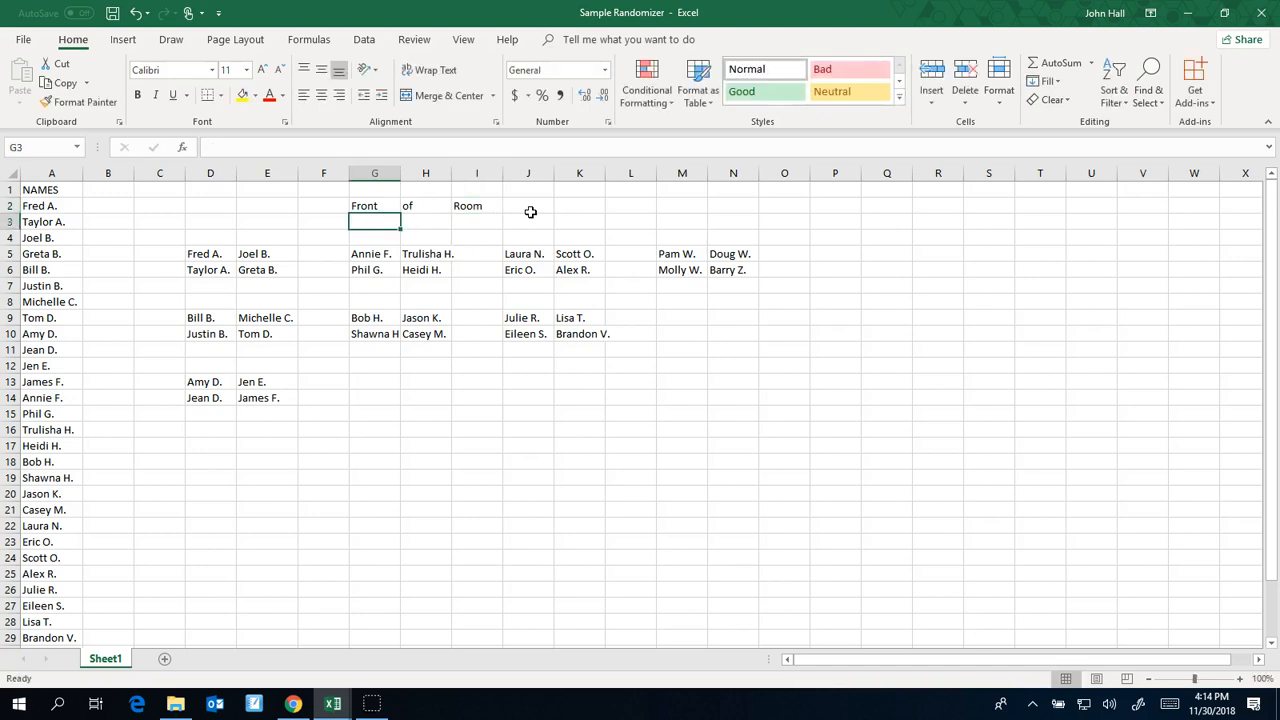
# Label the back of the seating chart by entering "Back", "of" and "Room" in cells G16, H16 and I16
pyautogui.press('Down')
pyautogui.press('Down')
pyautogui.press('Down')
pyautogui.press('Down')
pyautogui.press('Down')
pyautogui.press('Down')
pyautogui.press('Down')
pyautogui.press('Down')
pyautogui.press('Down')
pyautogui.press('Down')
pyautogui.press('Down')
pyautogui.press('Down')
pyautogui.press('Down')
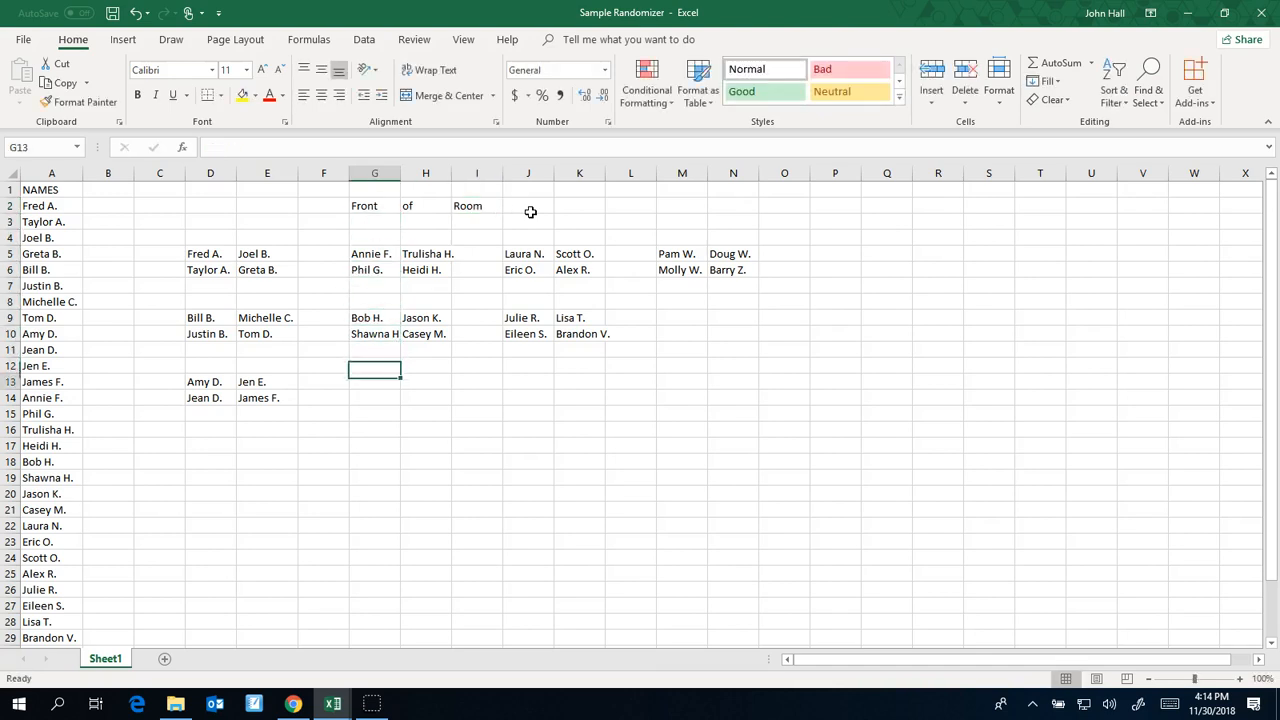
pyautogui.write('B')
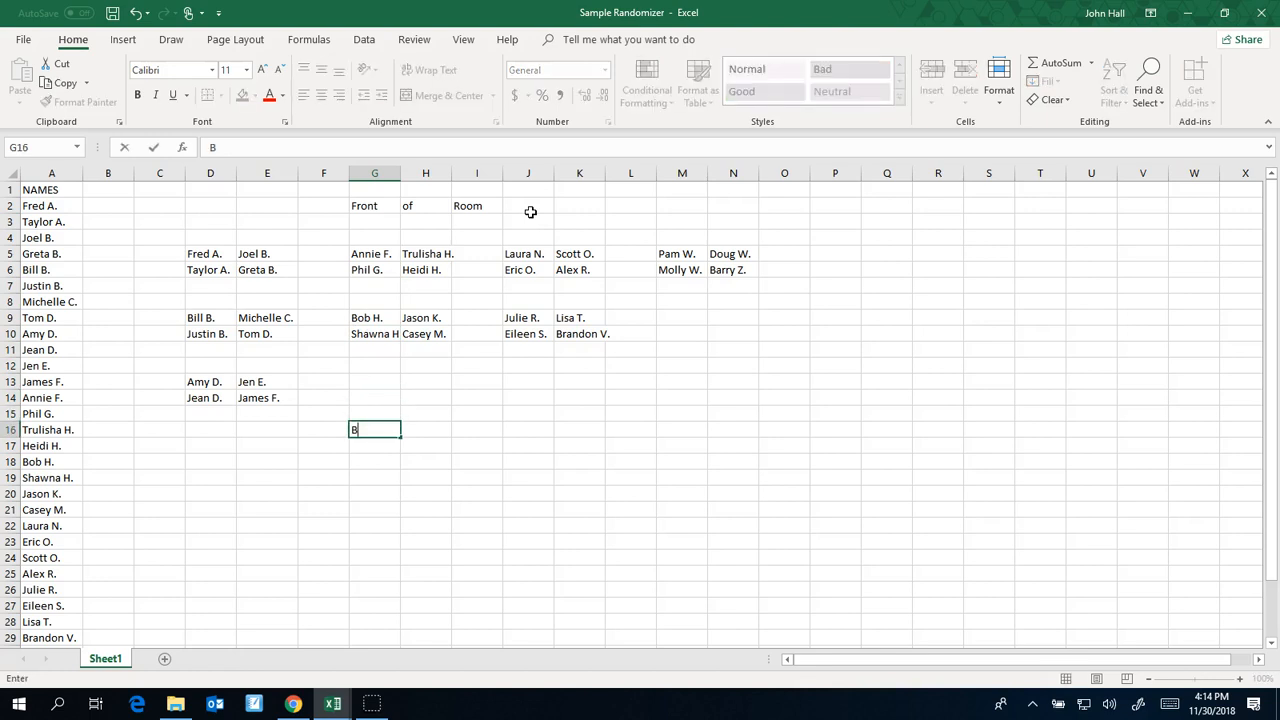
pyautogui.write('ack')
pyautogui.write(' of')
pyautogui.press('BackSpace')
pyautogui.press('BackSpace')
pyautogui.press('BackSpace')
pyautogui.press('Tab')
pyautogui.write('of')
pyautogui.press('Tab')
pyautogui.write('Room')
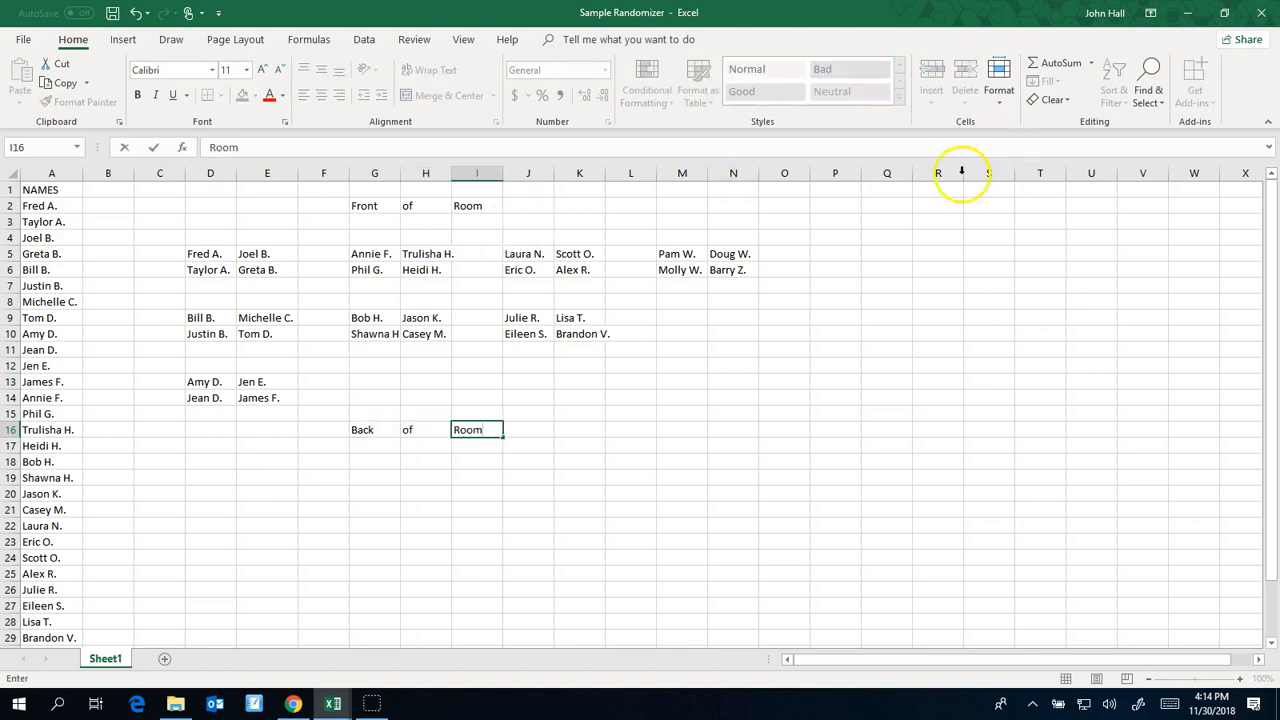
# Mark the door's location on the seating chart by entering "Door" in cell O2
pyautogui.click(780, 207)
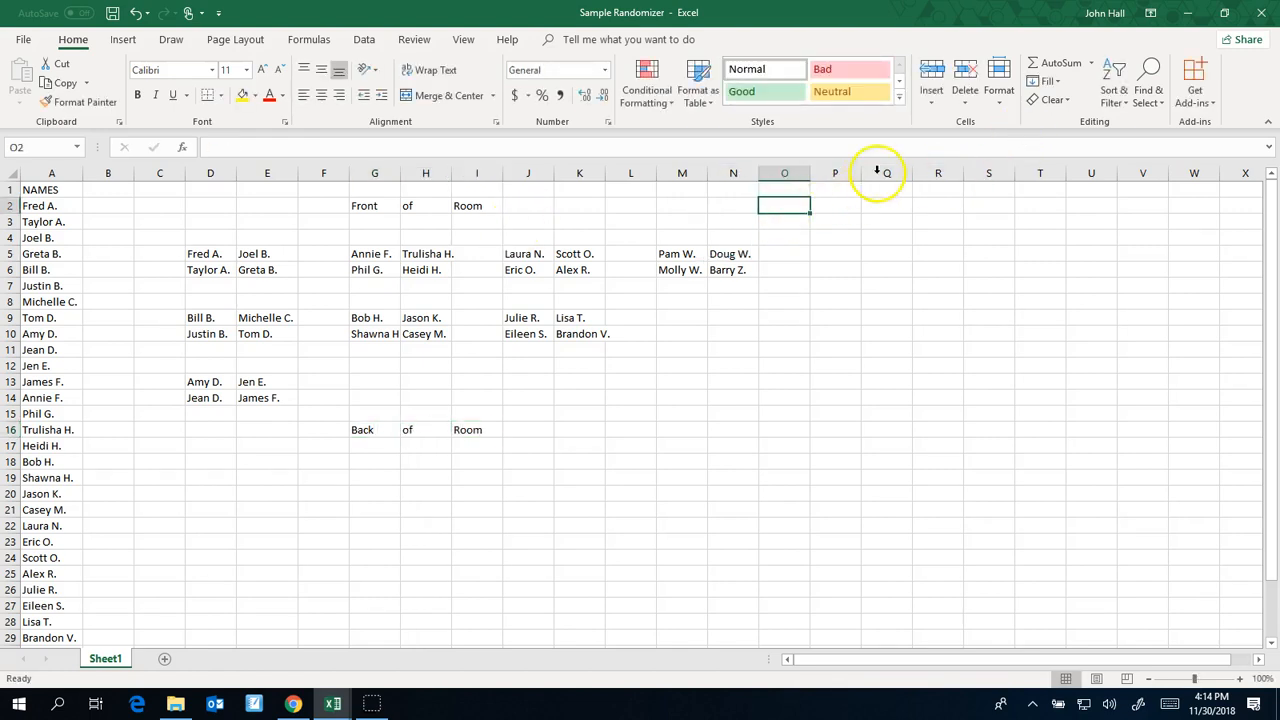
pyautogui.write('Door')
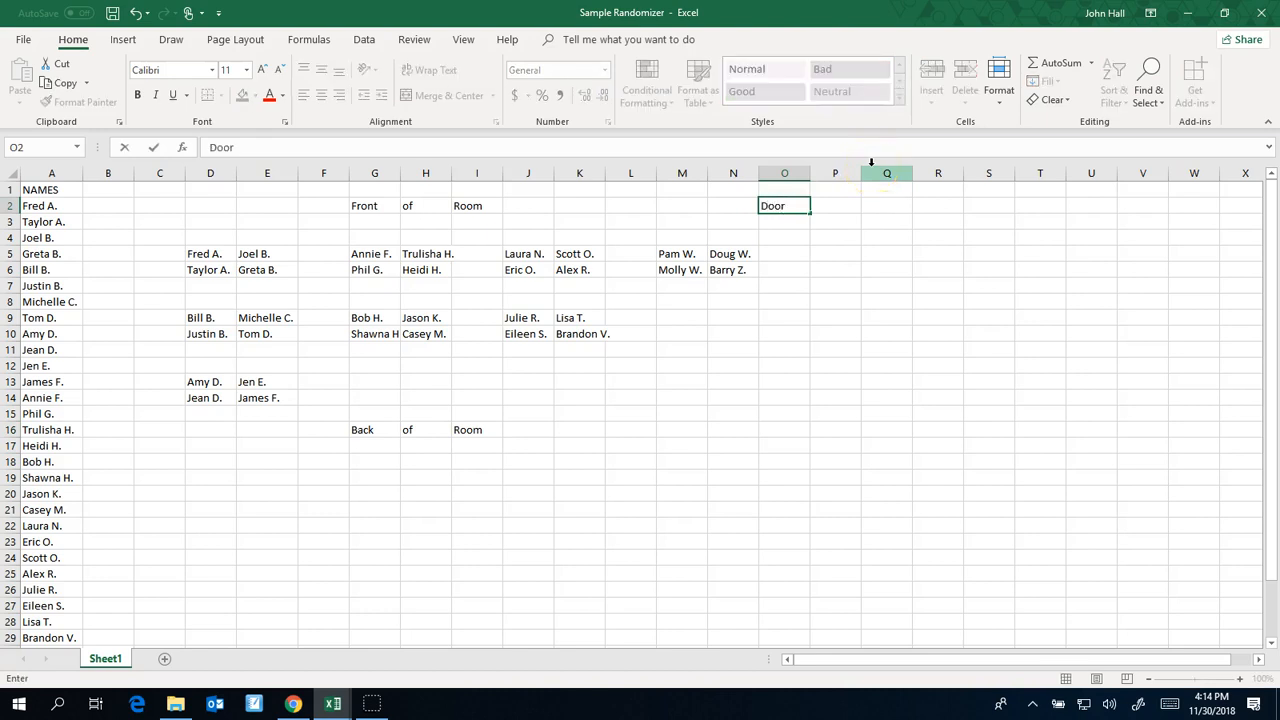
pyautogui.press('Return')
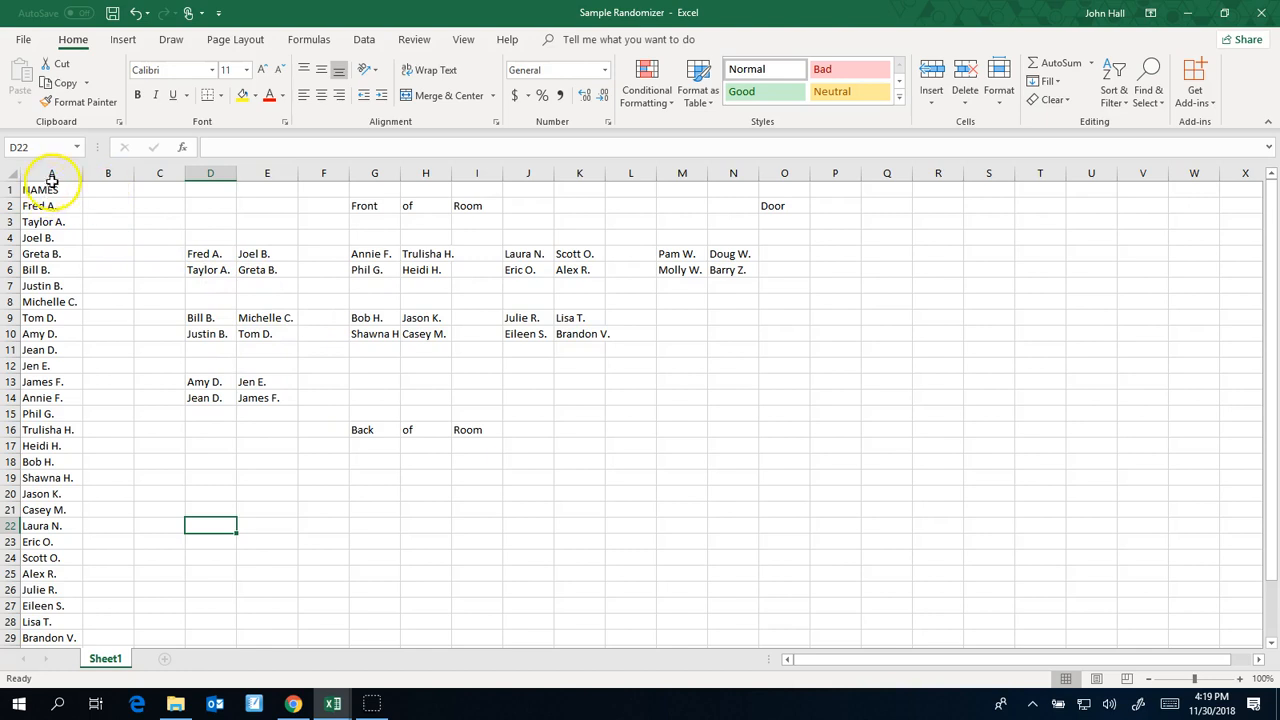
# Add the column header "Random #" in cell B1 beside the NAMES header
pyautogui.scroll(-4, 45, 340)
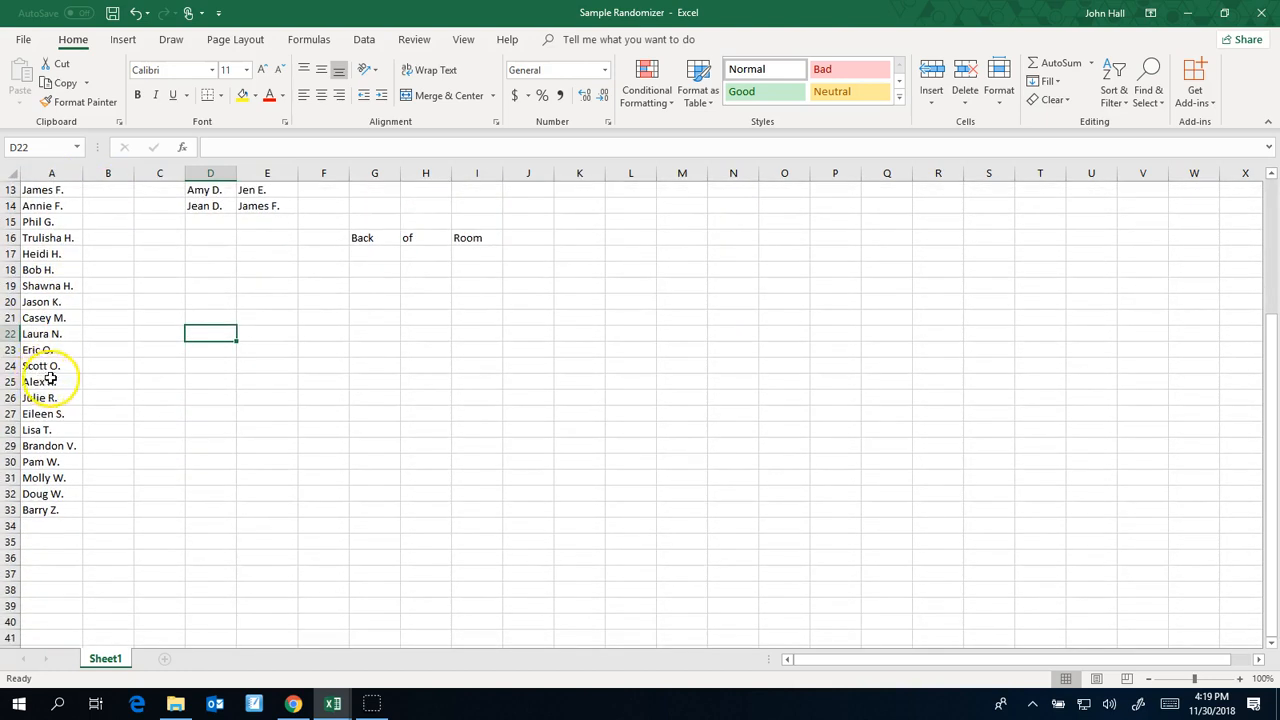
pyautogui.scroll(4, 48, 362)
pyautogui.click(105, 191)
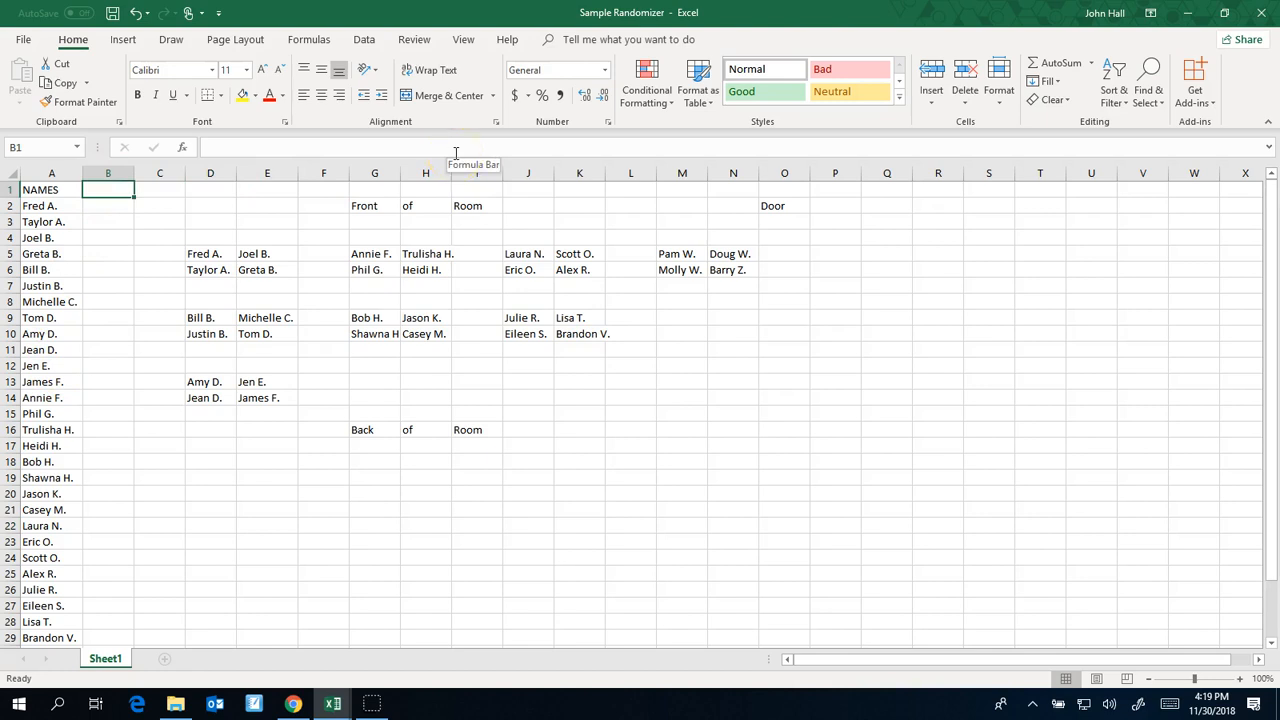
pyautogui.write('Random #')
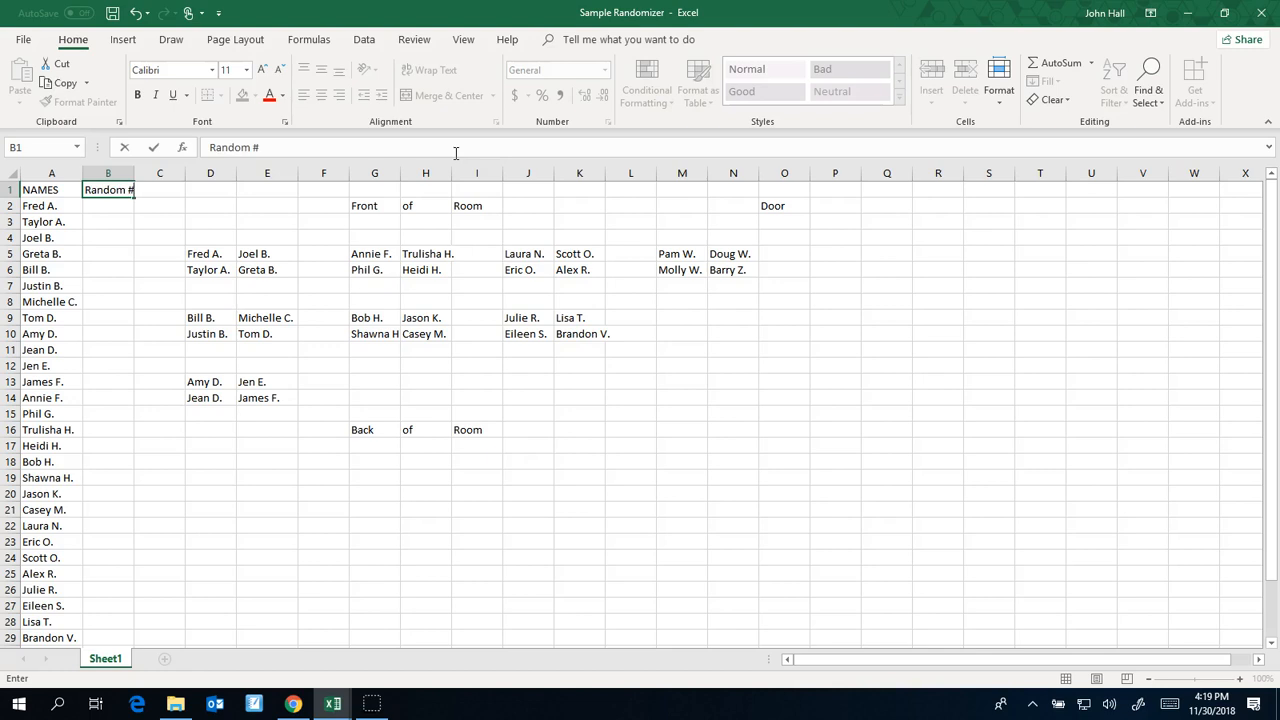
pyautogui.press('Return')
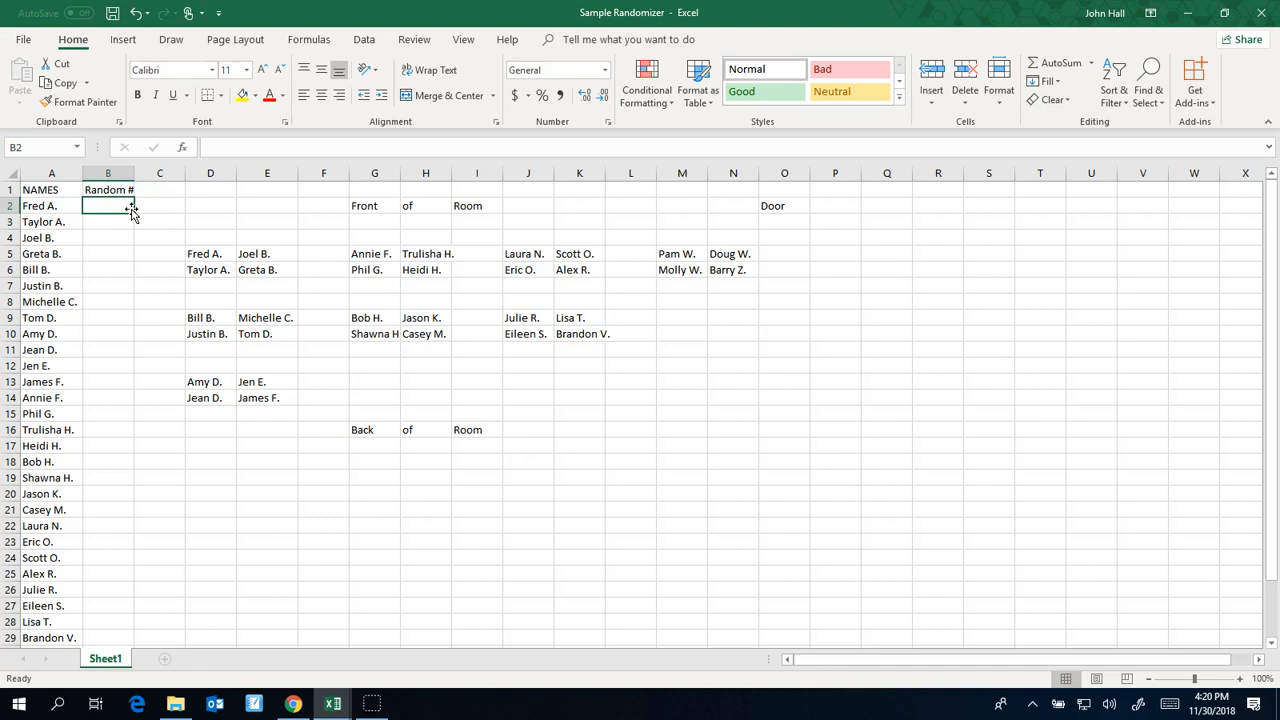
# Enter the formula =RAND() in cell B2 to generate a random number for the first student
pyautogui.write('=rand')
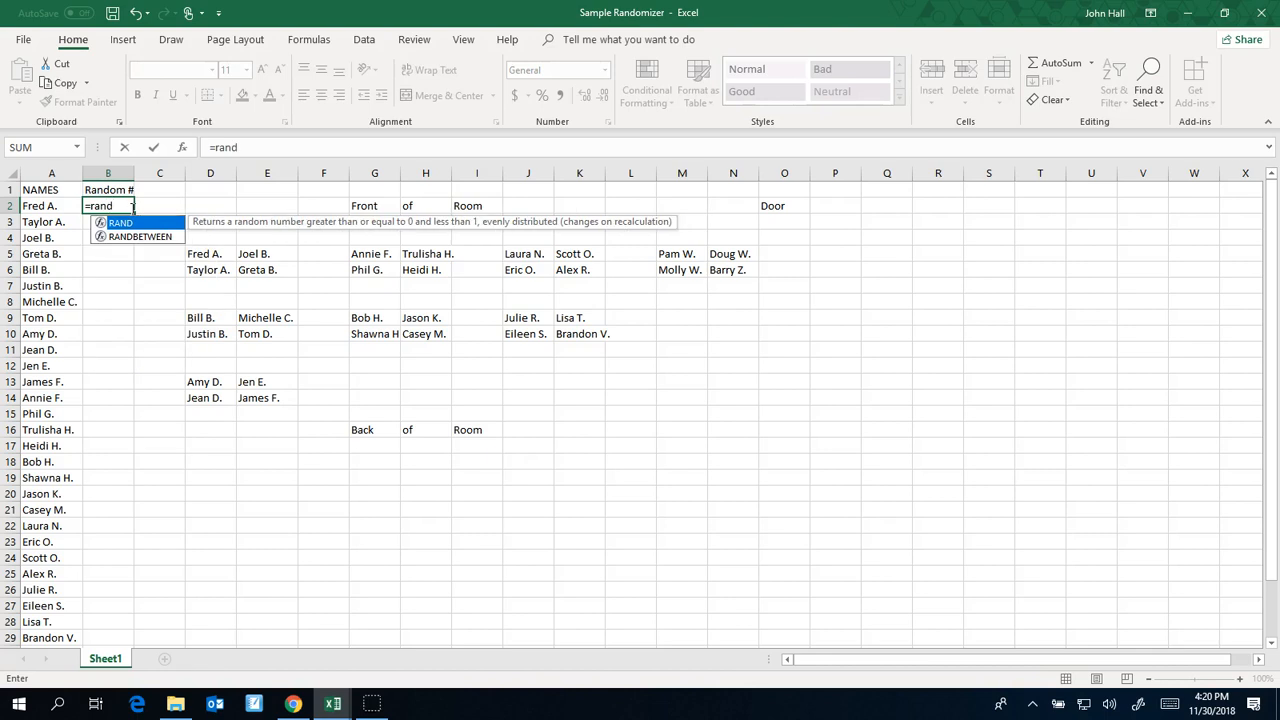
pyautogui.write('()')
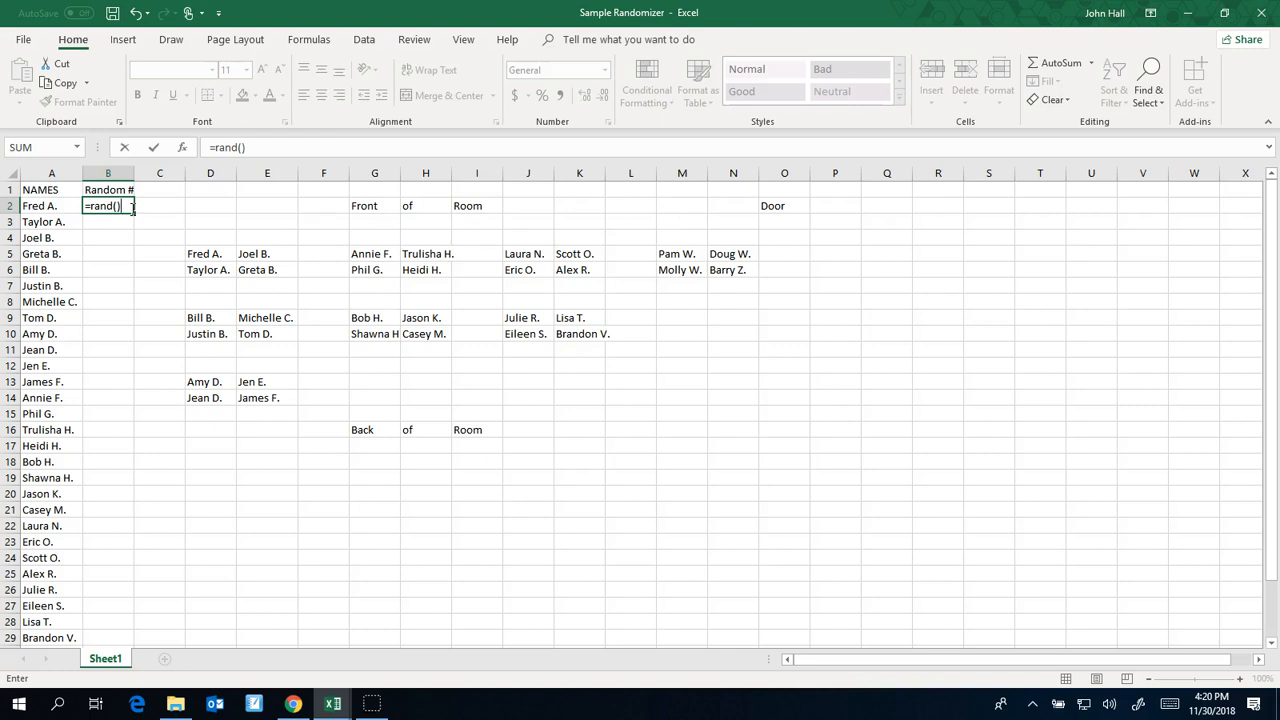
pyautogui.press('Return')
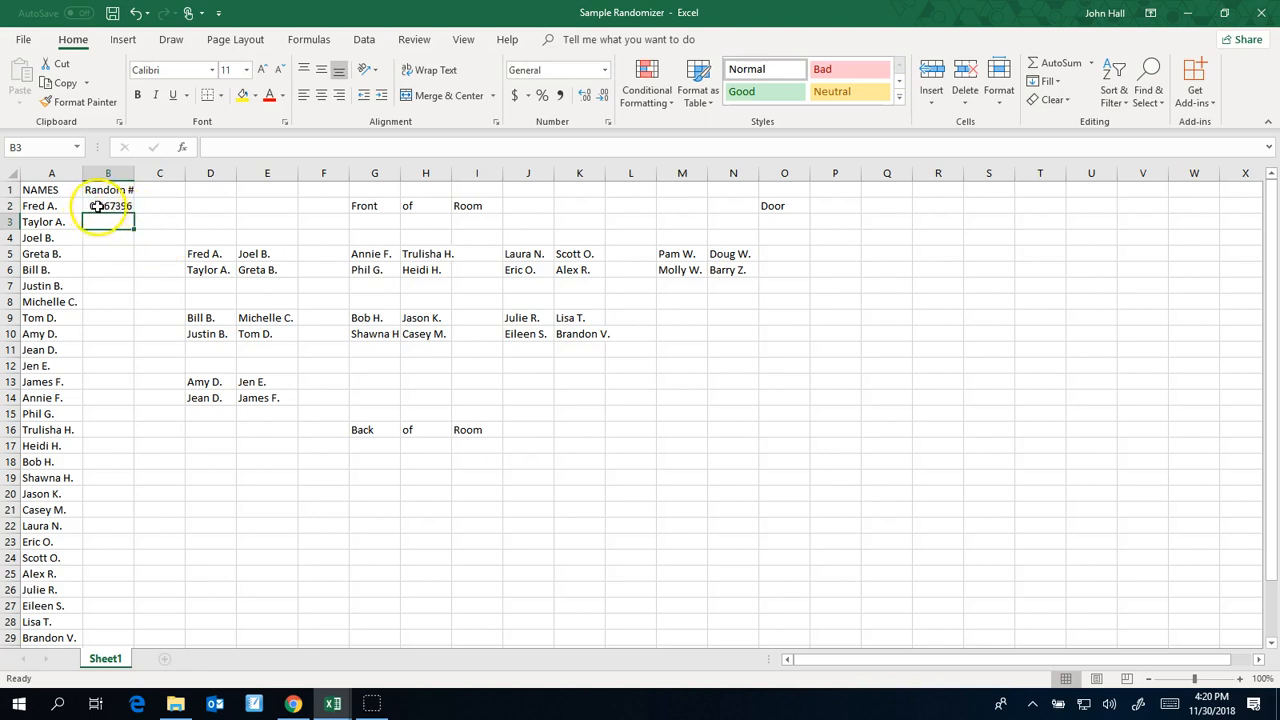
# Fill the random number formula from B2 down to B33 so every listed student has one
pyautogui.click(113, 206)
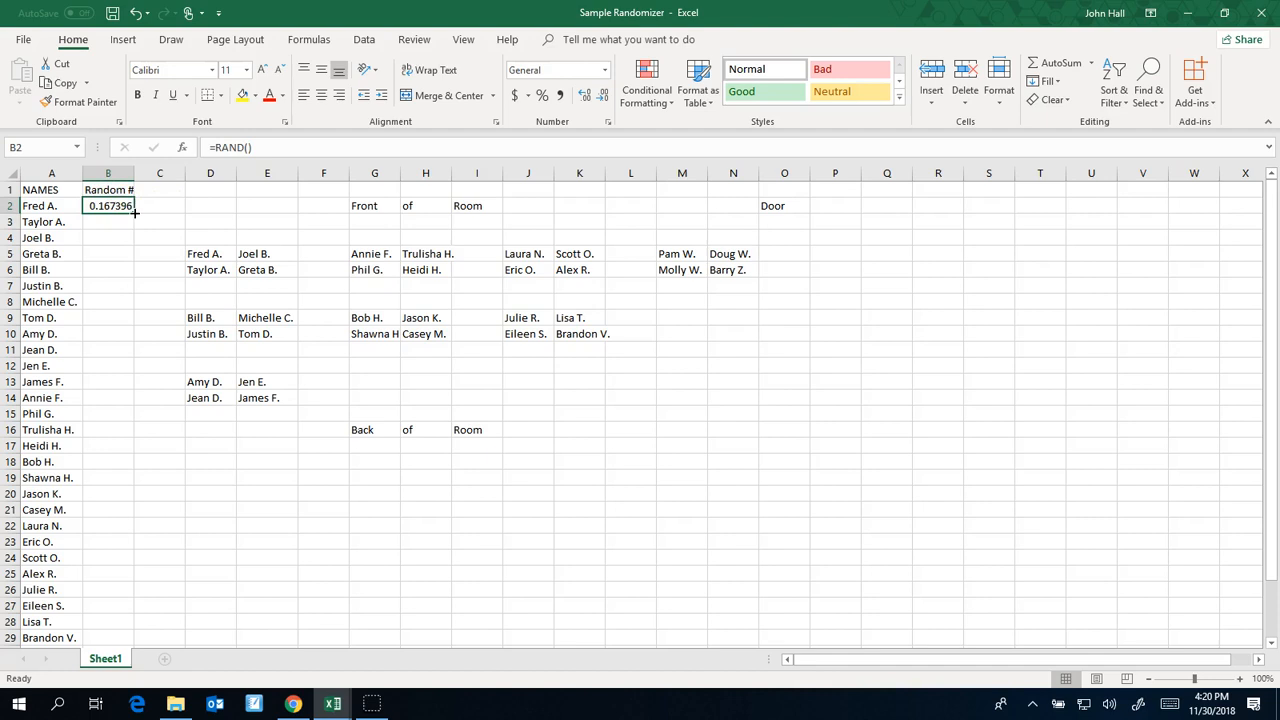
pyautogui.moveTo(134, 212); pyautogui.dragTo(132, 605)
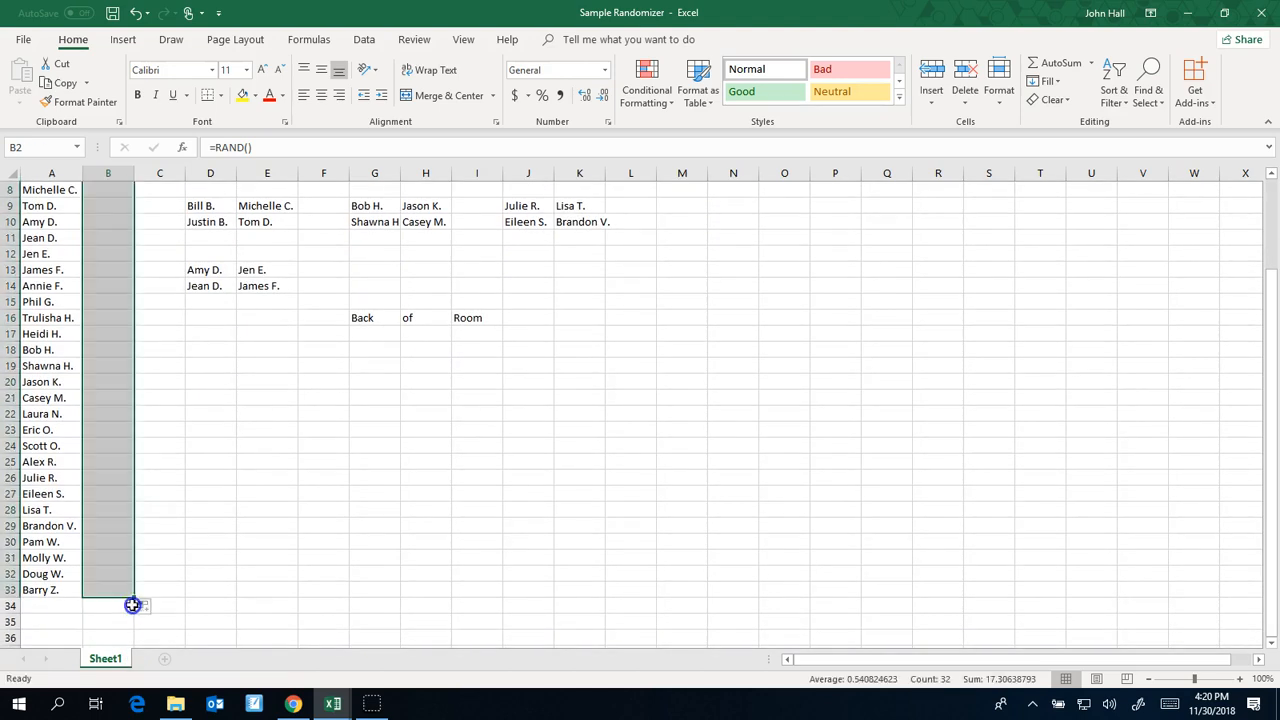
pyautogui.click(169, 498)
pyautogui.scroll(3, 195, 485)
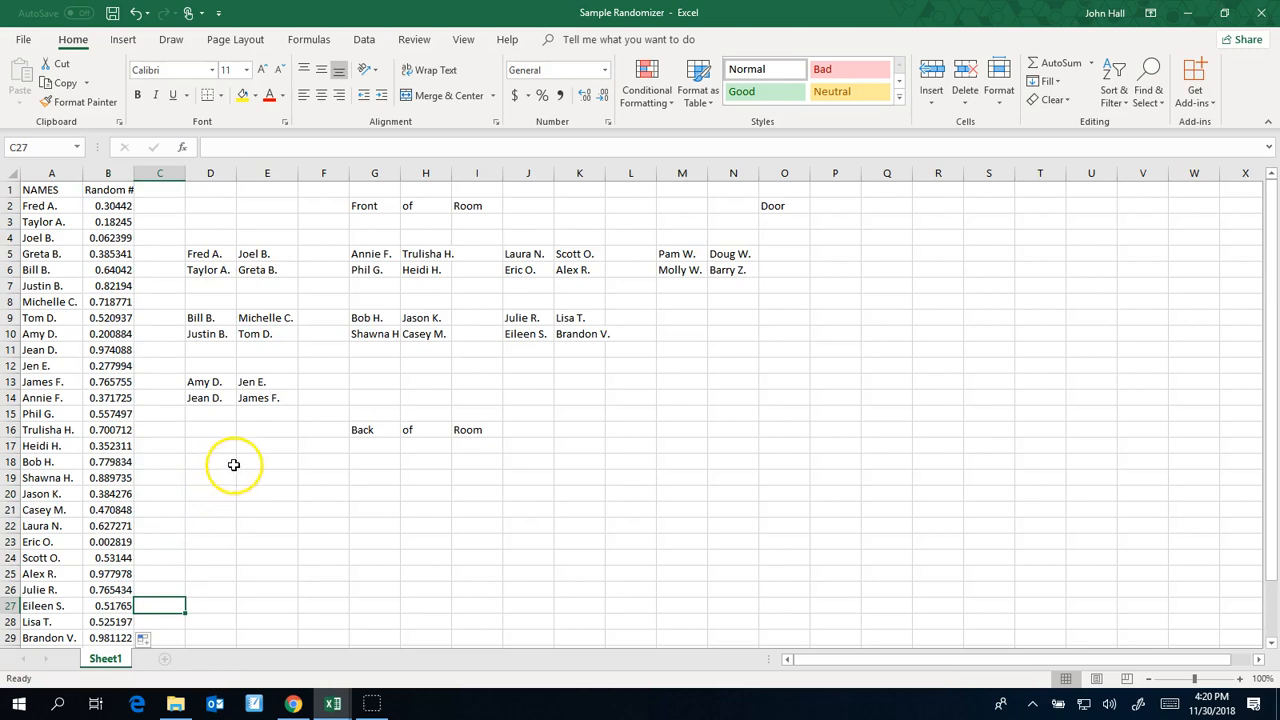
pyautogui.click(231, 463)
pyautogui.press('Return')
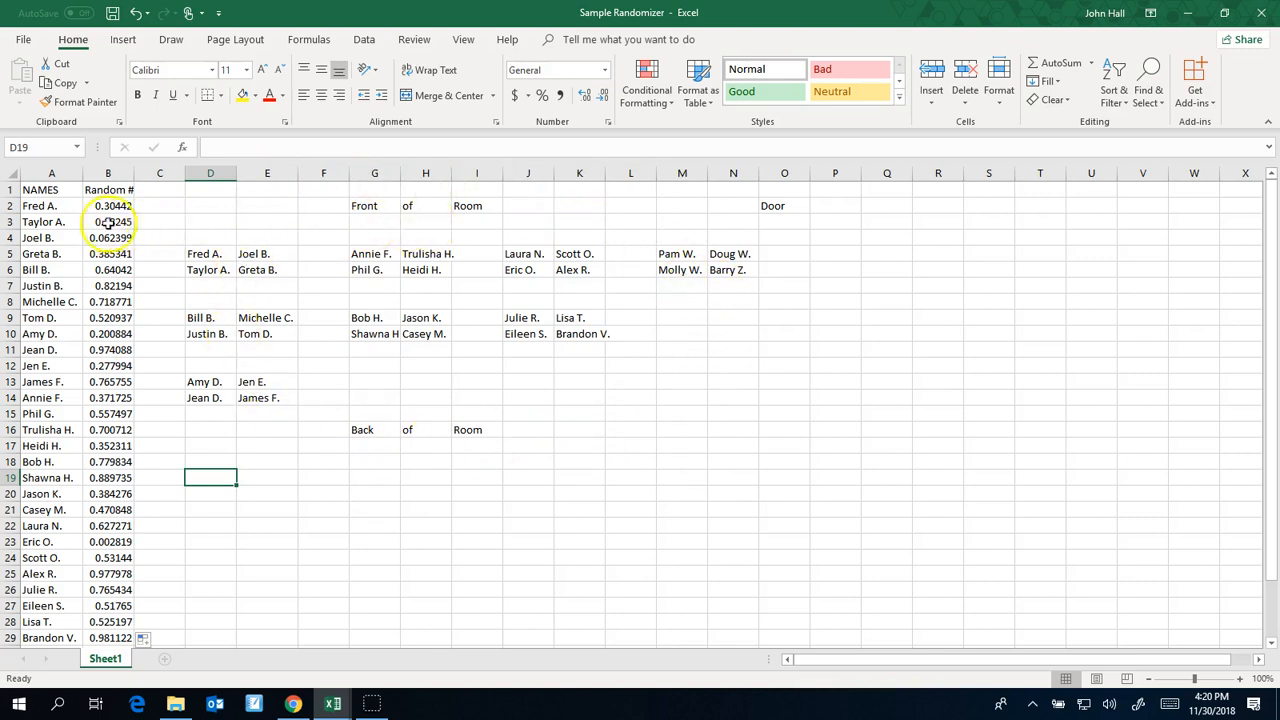
# Sort columns A and B by Random # on cell values, ordered Largest to Smallest, to shuffle the student names
pyautogui.click(62, 170)
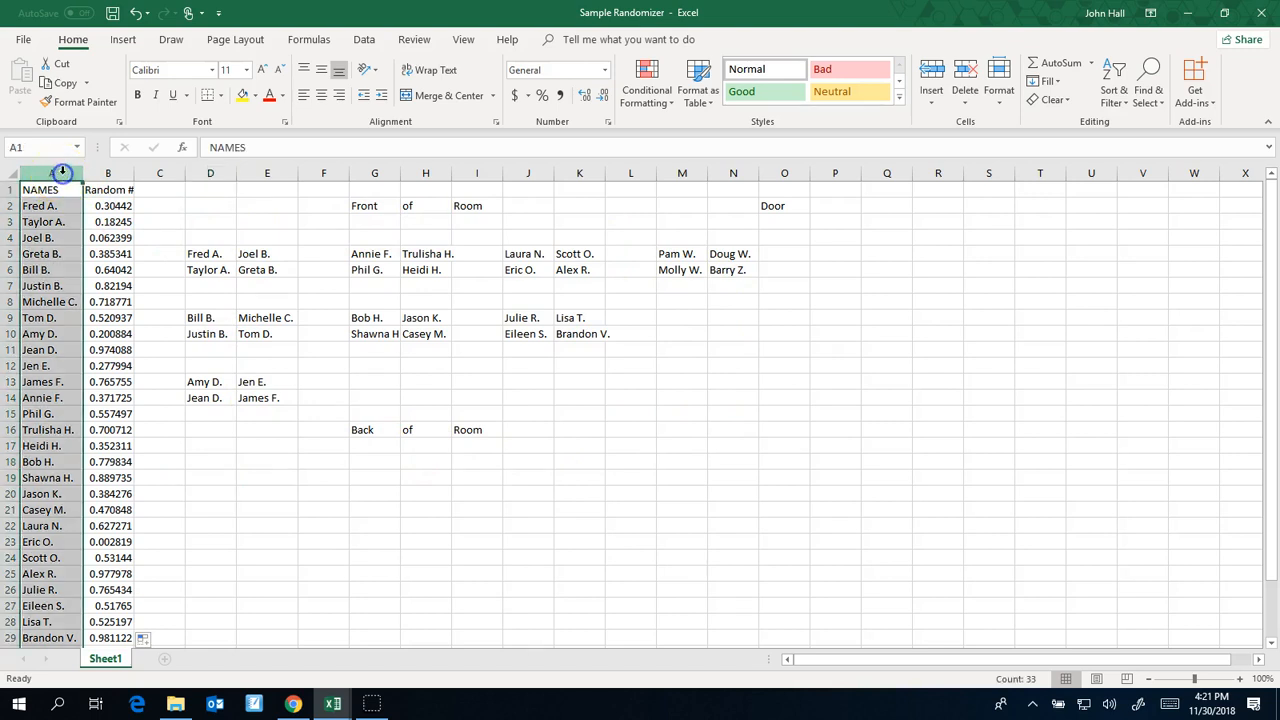
pyautogui.keyDown('shift'); pyautogui.click(124, 172); pyautogui.keyUp('shift')
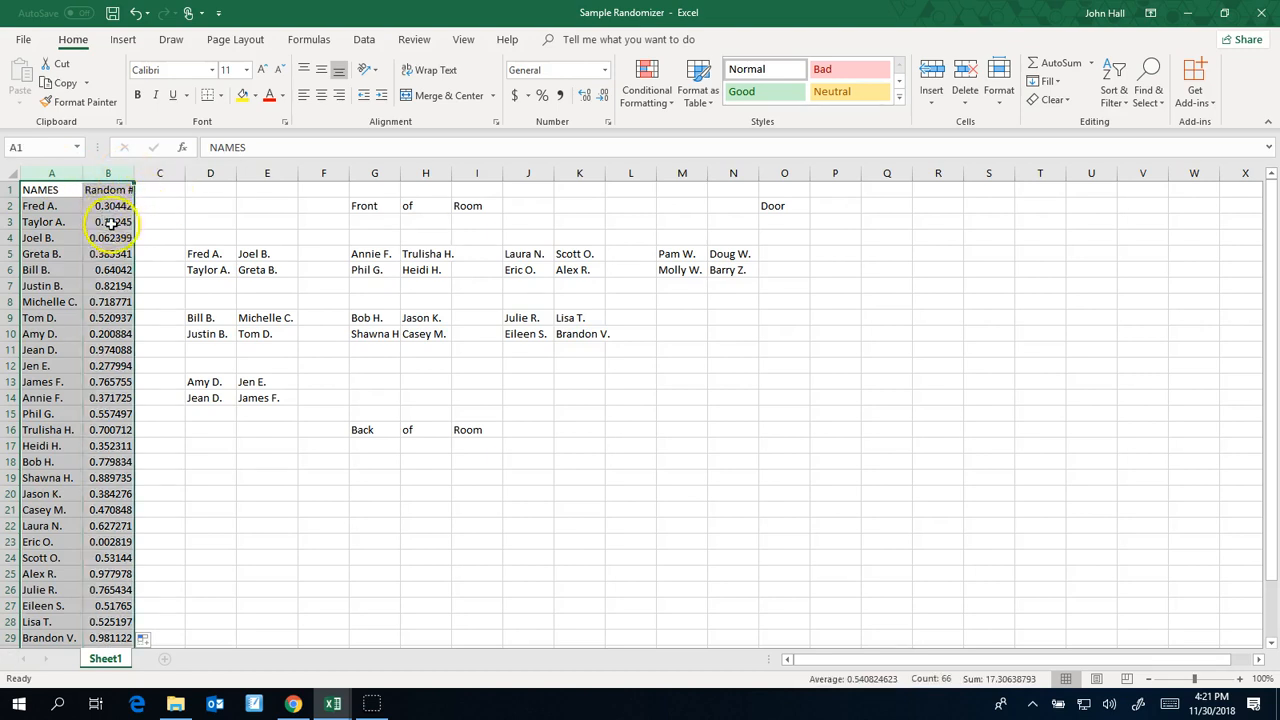
pyautogui.scroll(-3, 112, 245)
pyautogui.scroll(3, 125, 256)
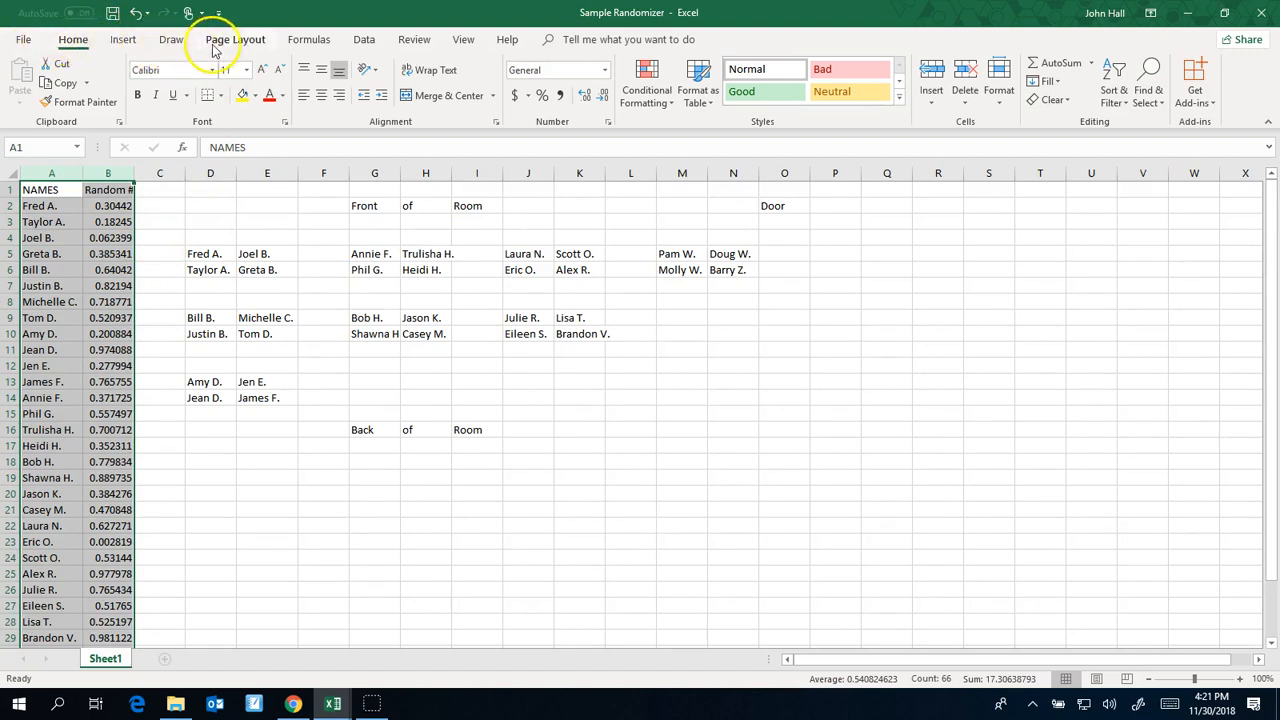
pyautogui.click(364, 40)
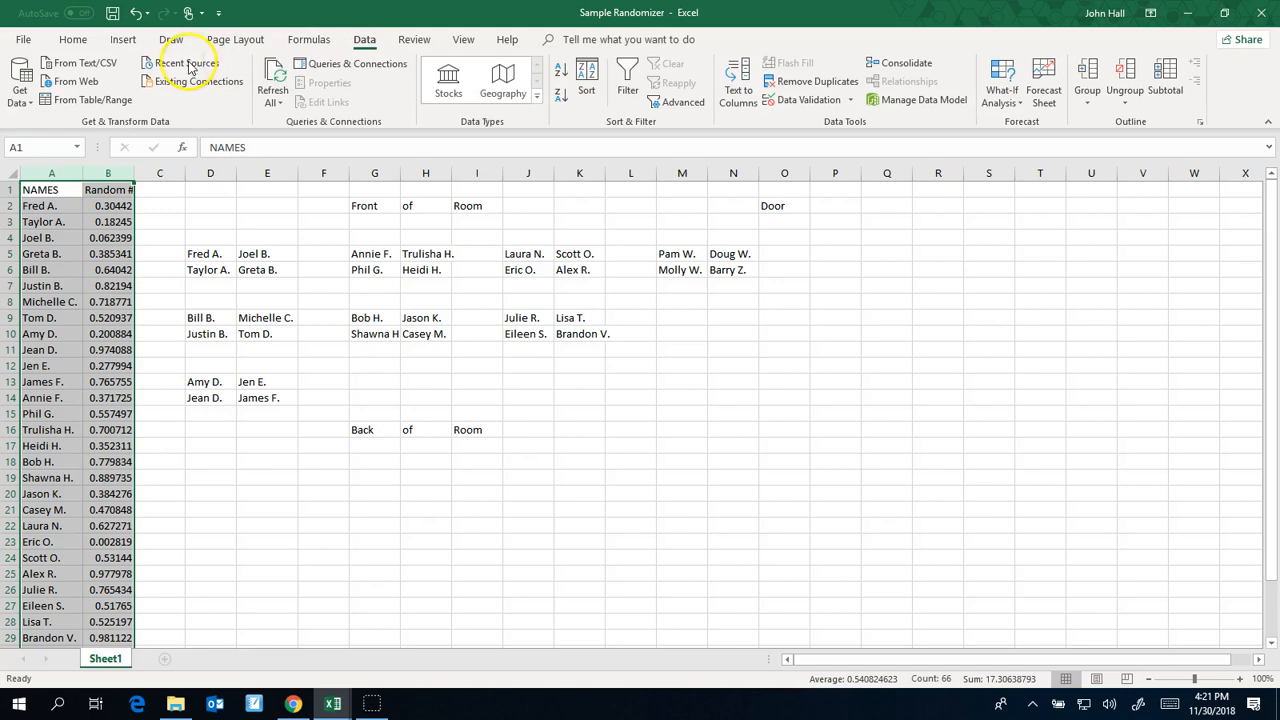
pyautogui.click(588, 80)
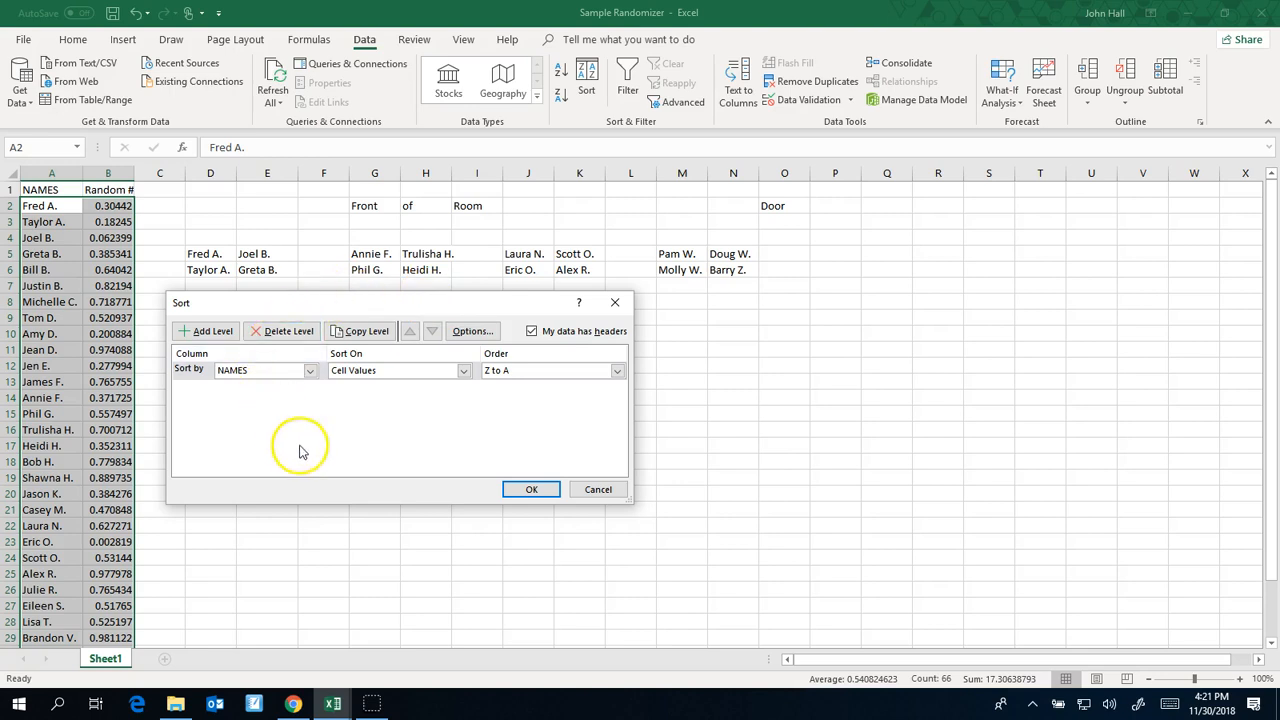
pyautogui.click(310, 371)
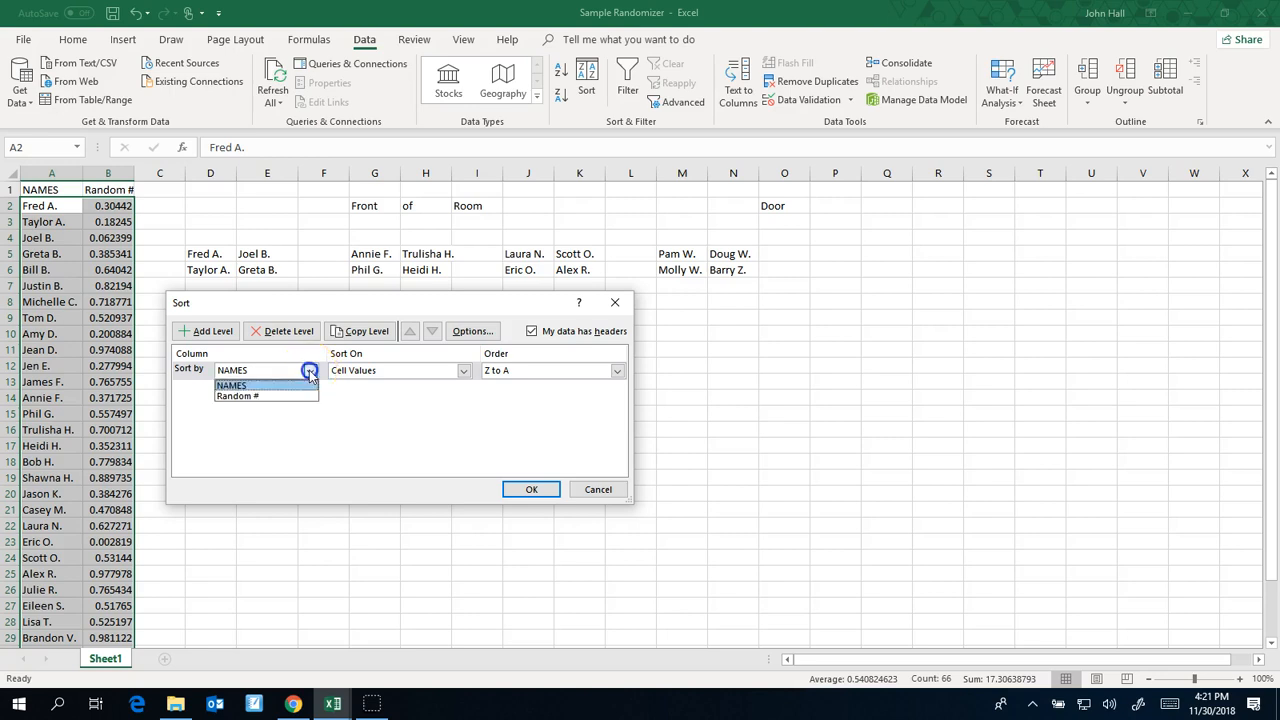
pyautogui.click(292, 397)
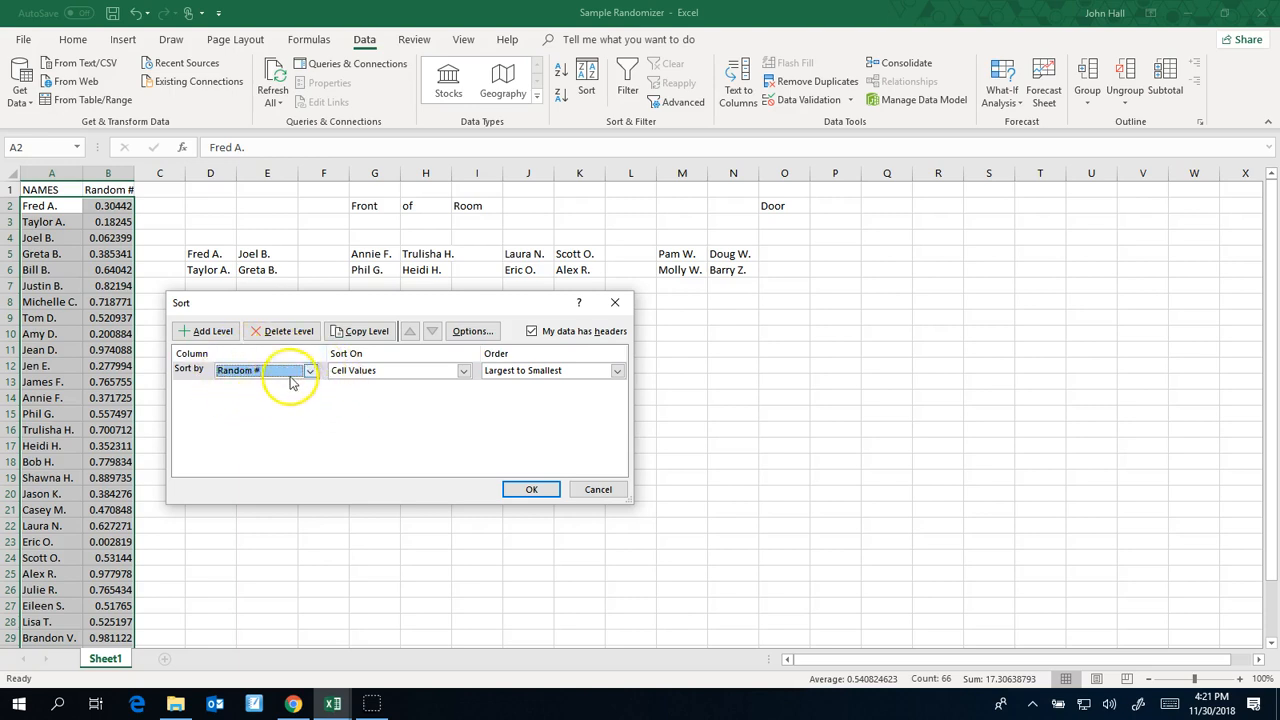
pyautogui.click(530, 372)
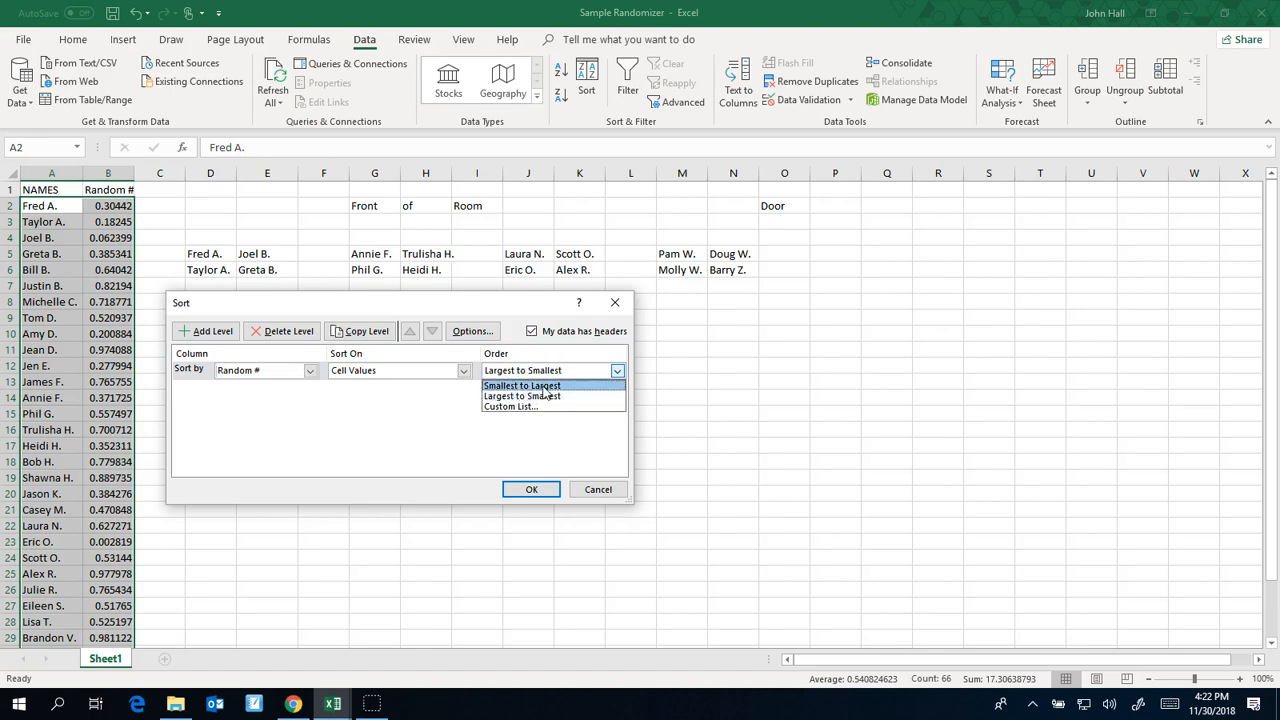
pyautogui.click(541, 399)
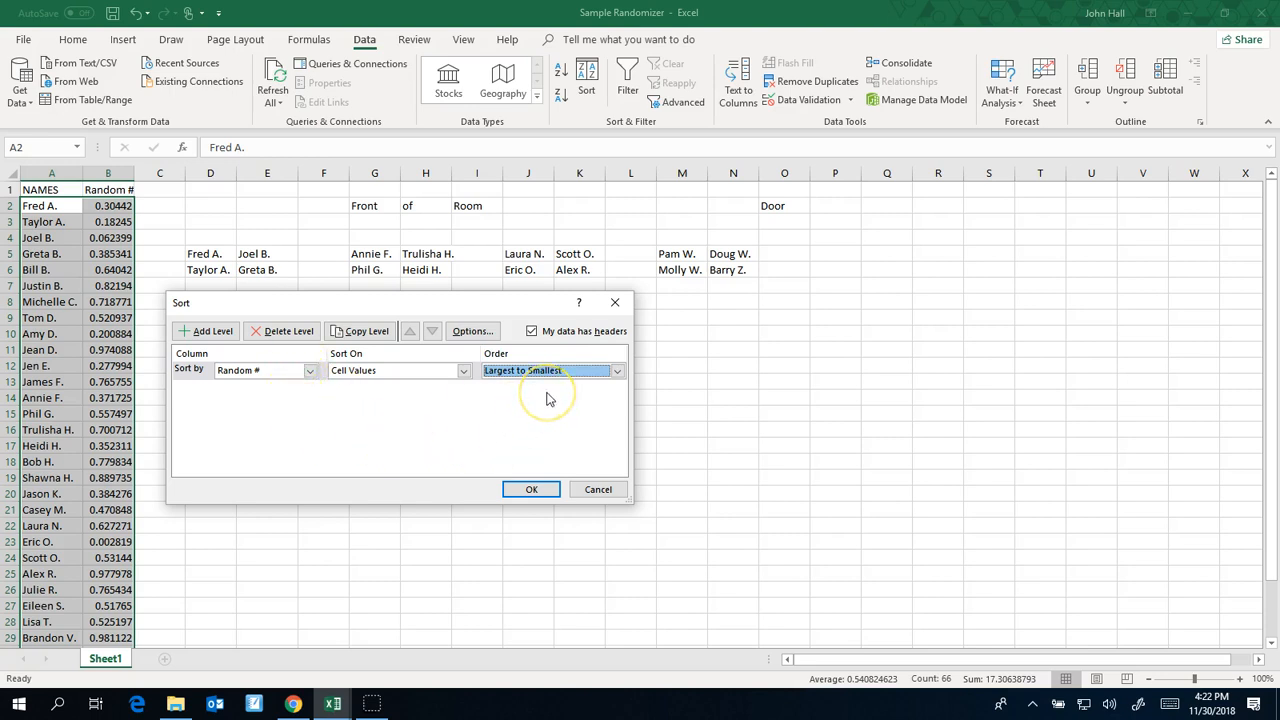
pyautogui.click(531, 490)
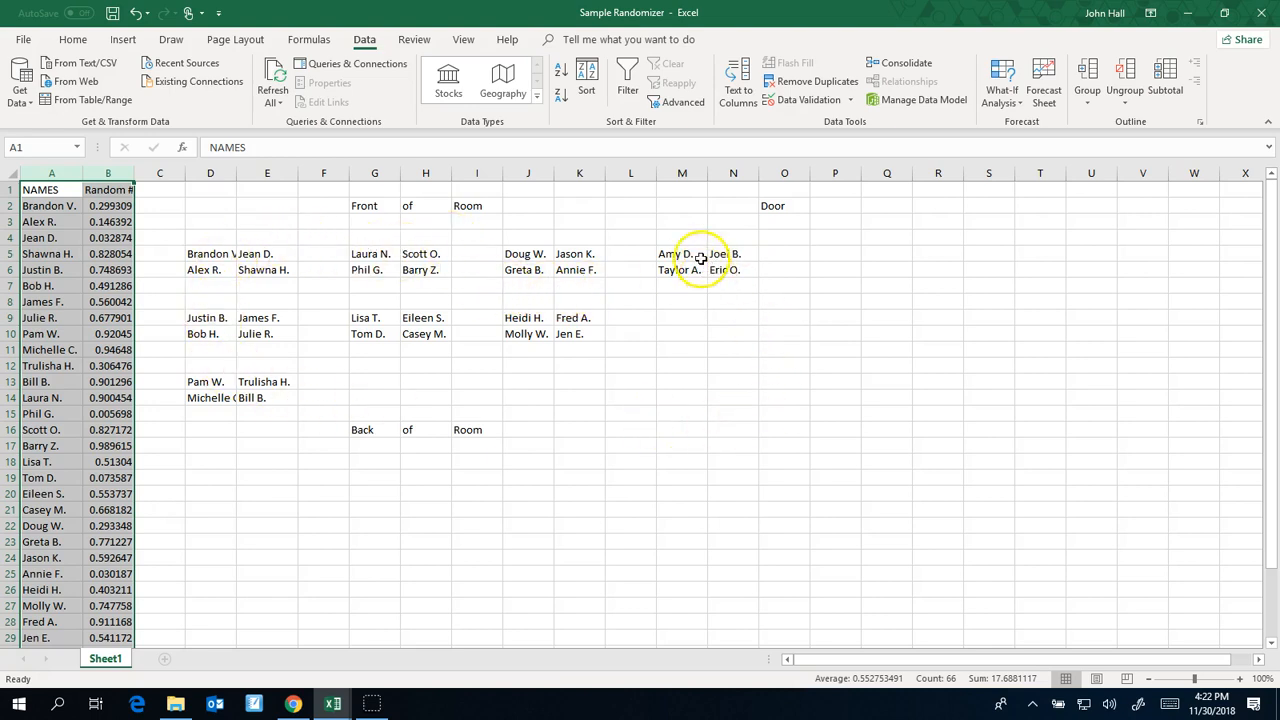
# Reselect columns A and B and sort them again by Random #, Largest to Smallest, to reshuffle the seating
pyautogui.click(260, 228)
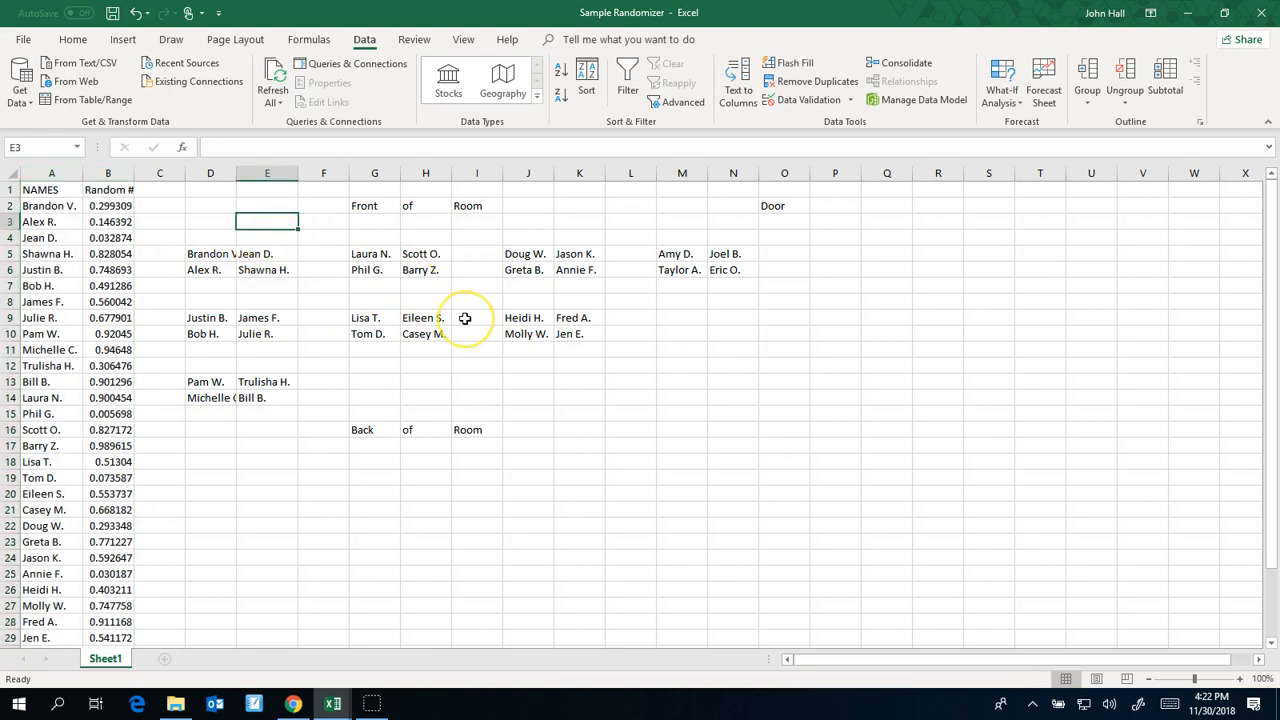
pyautogui.click(66, 170)
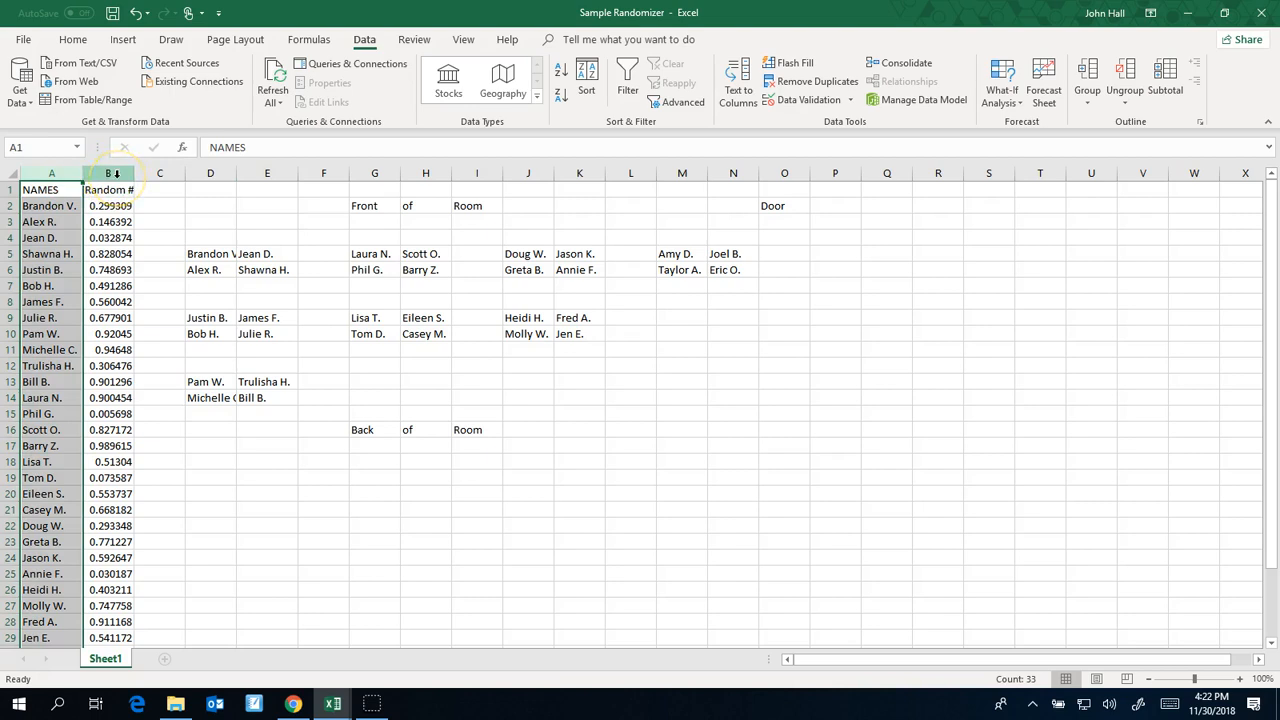
pyautogui.keyDown('shift'); pyautogui.click(116, 174); pyautogui.keyUp('shift')
pyautogui.click(590, 82)
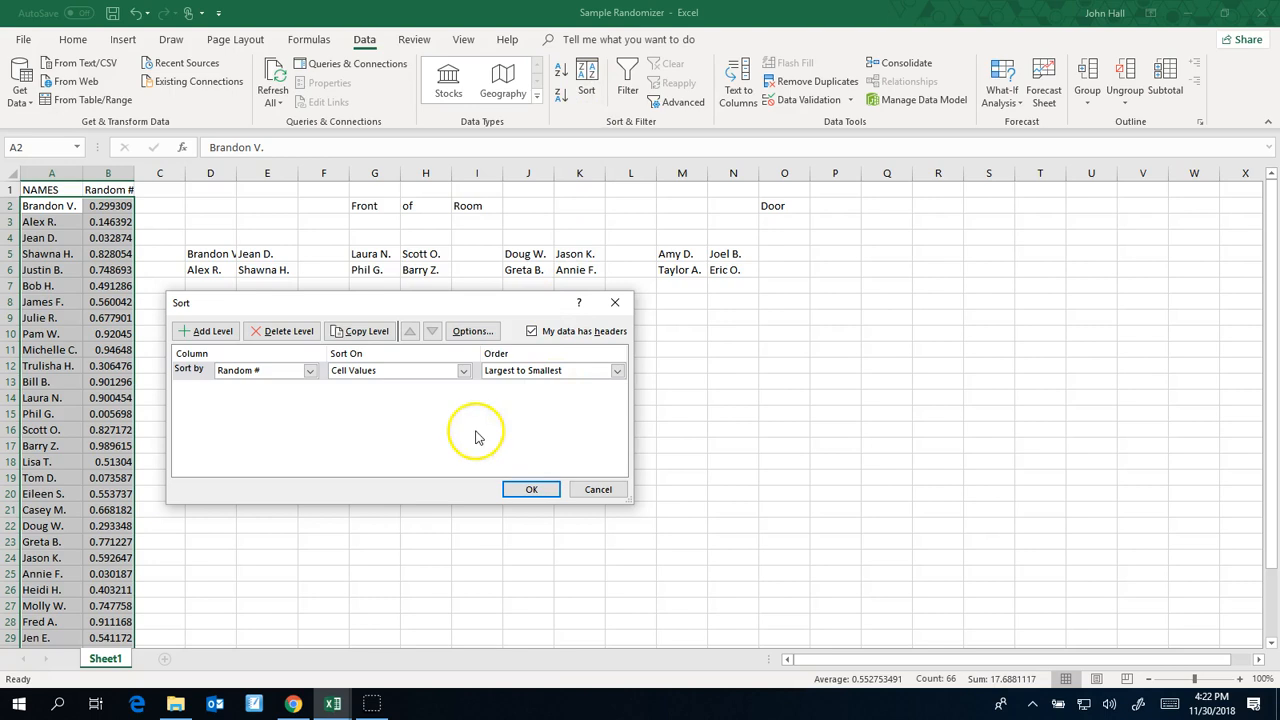
pyautogui.click(529, 488)
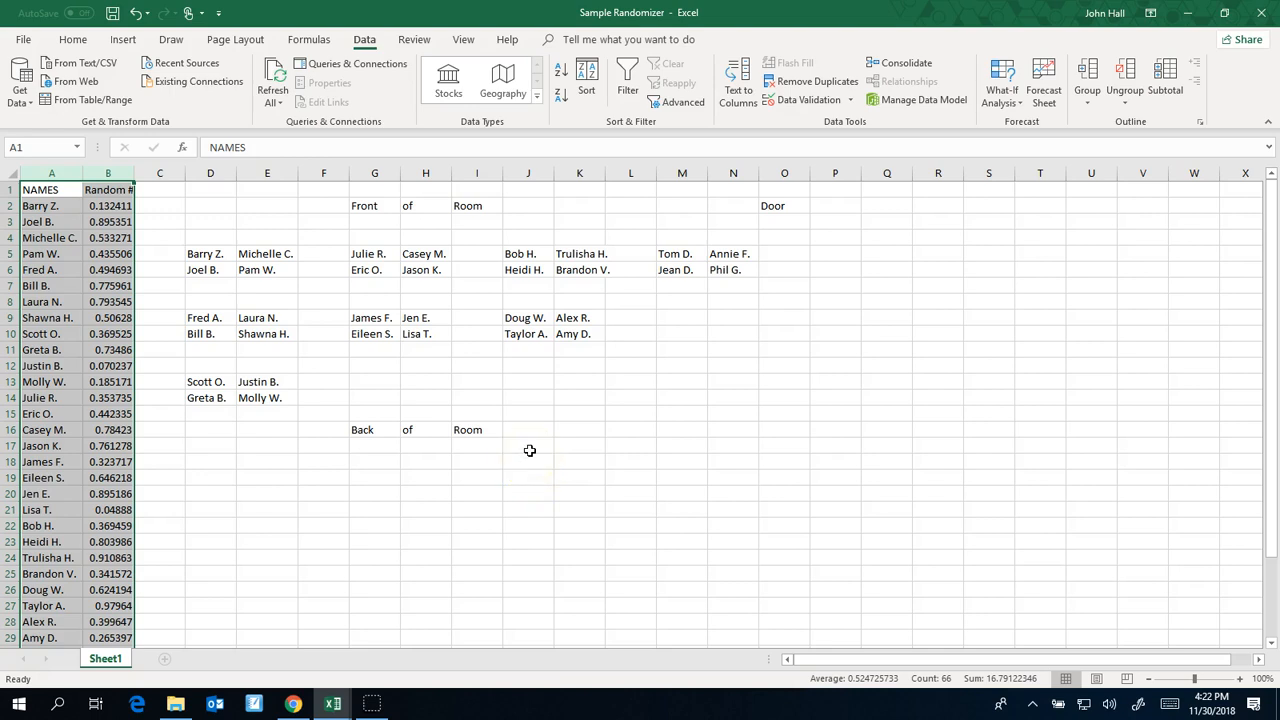
# Repeat the Random # sort on columns A and B two more times to produce new seating arrangements
pyautogui.click(586, 88)
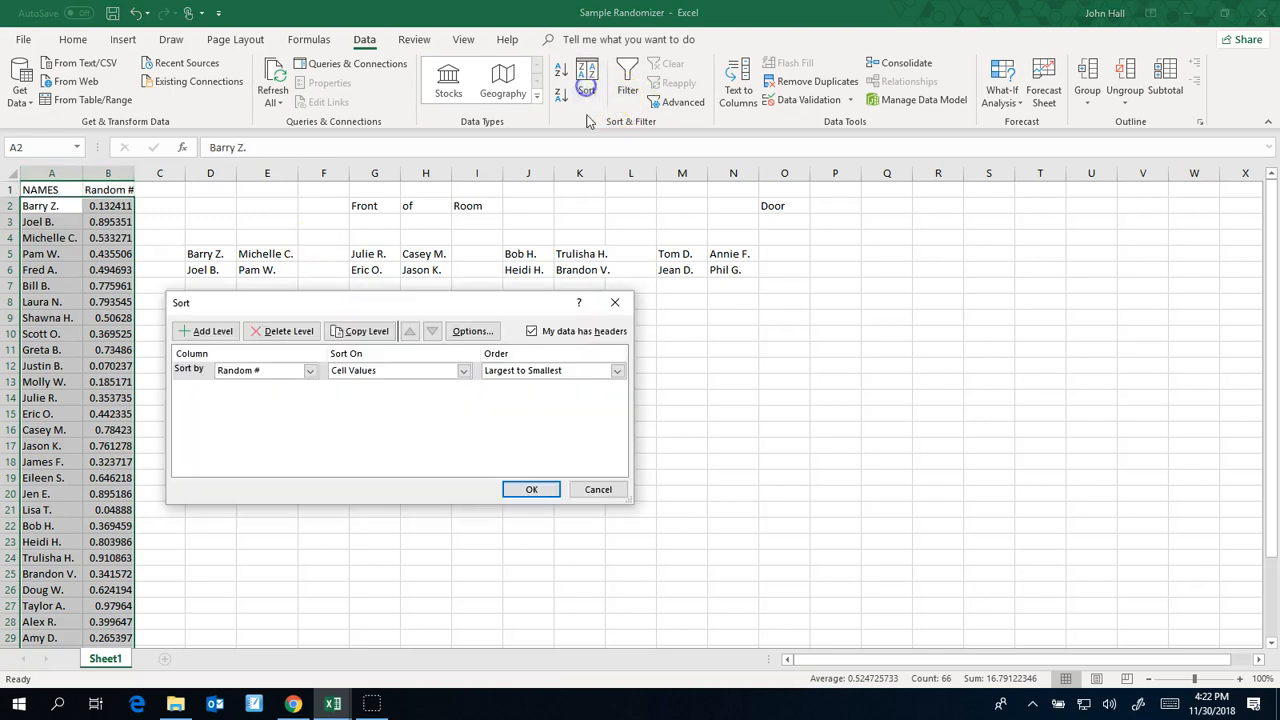
pyautogui.click(530, 490)
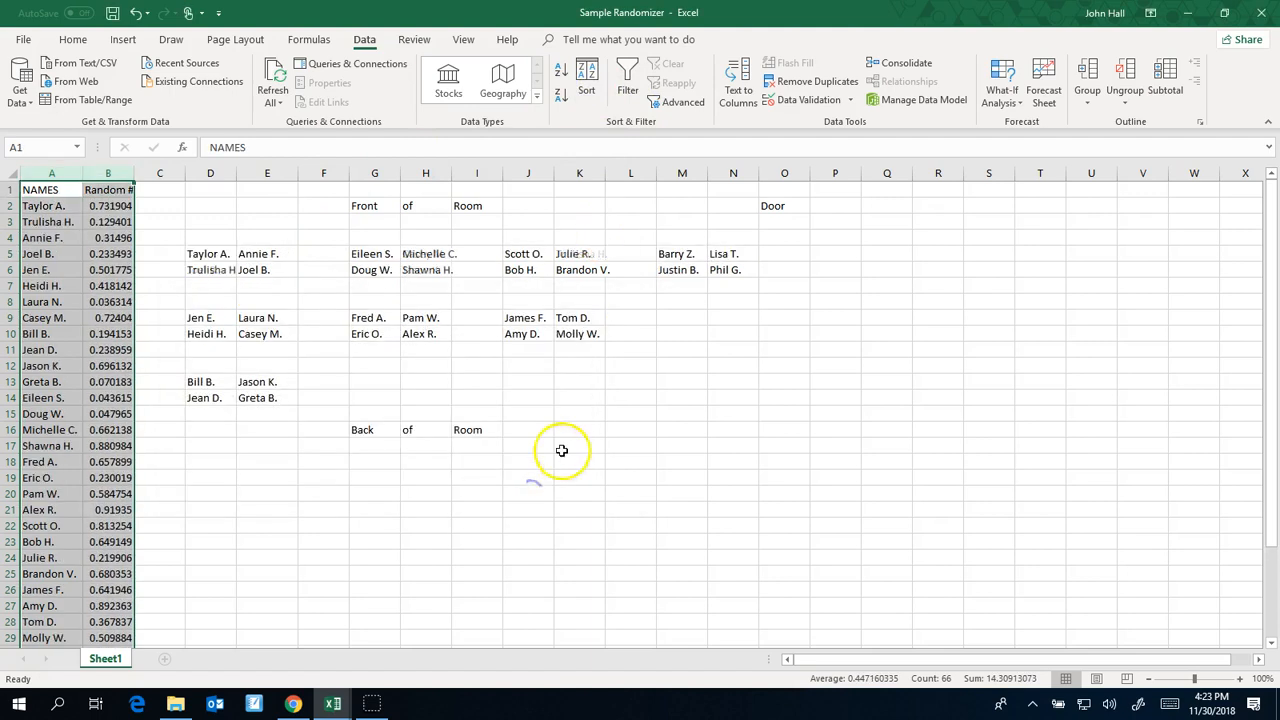
pyautogui.click(586, 90)
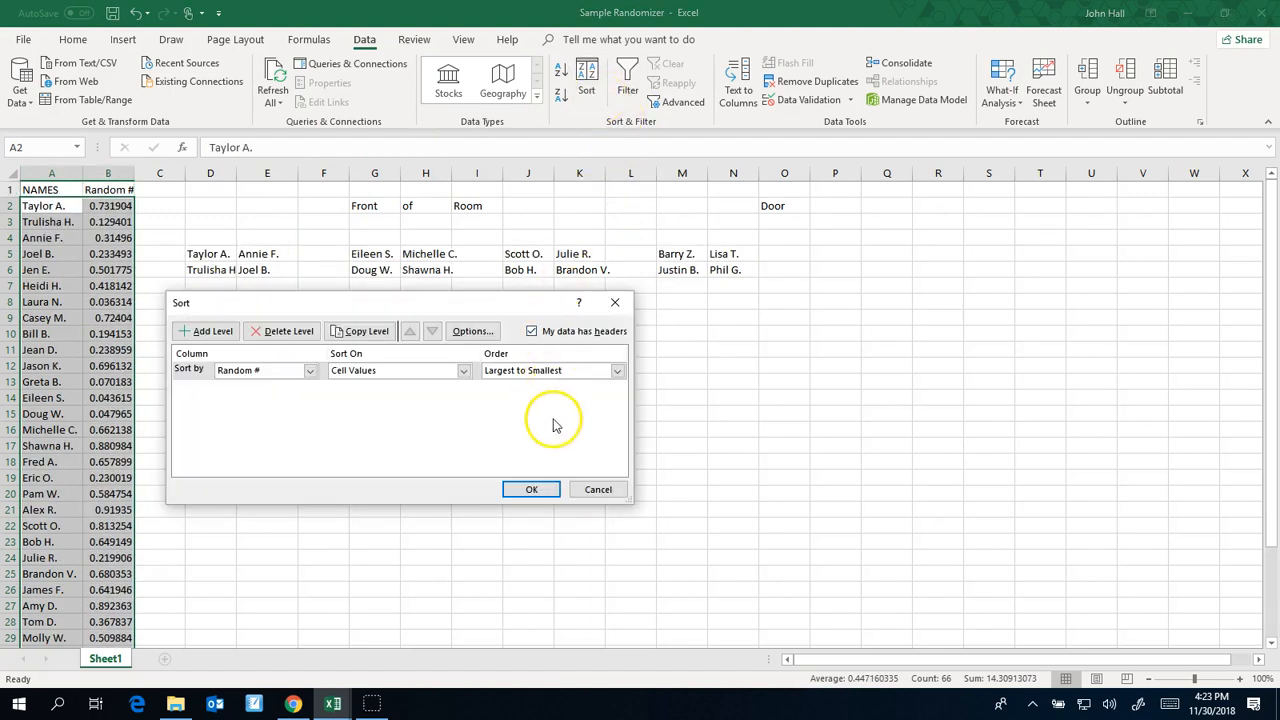
pyautogui.click(531, 489)
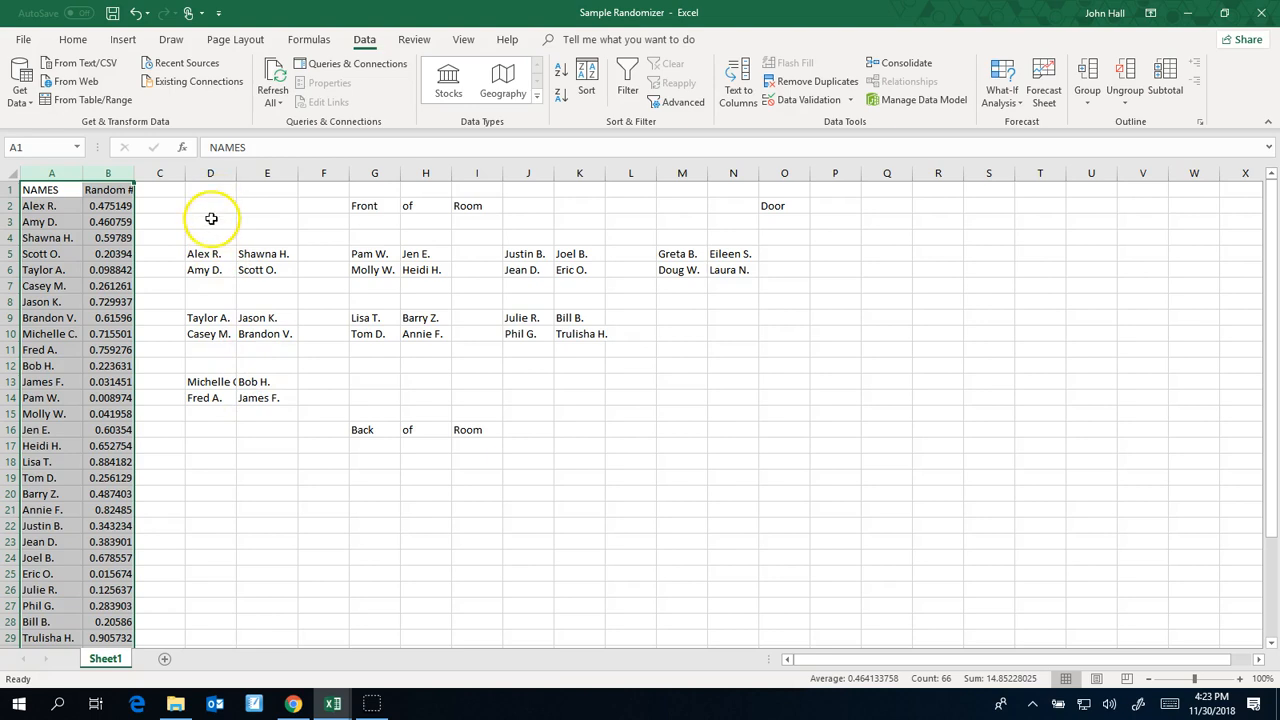
# Increase the font size of the seating chart range D2:O16 to 14
pyautogui.moveTo(209, 238); pyautogui.dragTo(345, 284)
pyautogui.moveTo(219, 207); pyautogui.dragTo(772, 429)
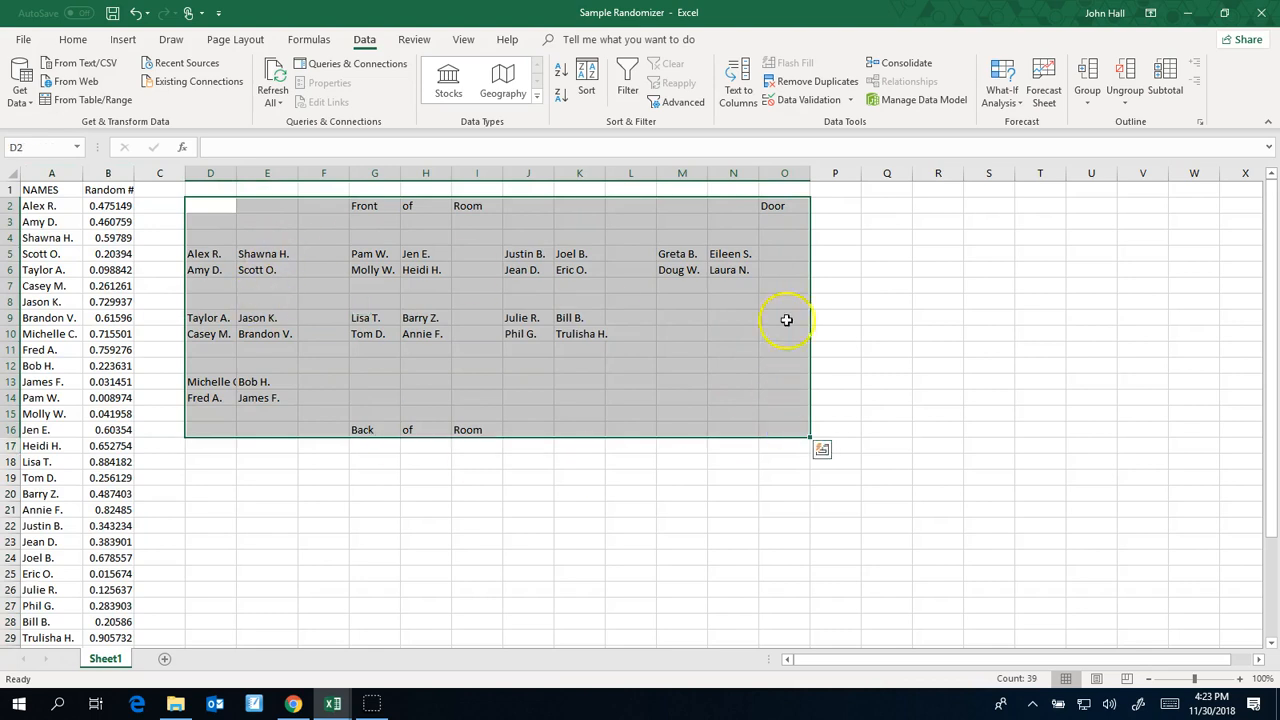
pyautogui.click(73, 40)
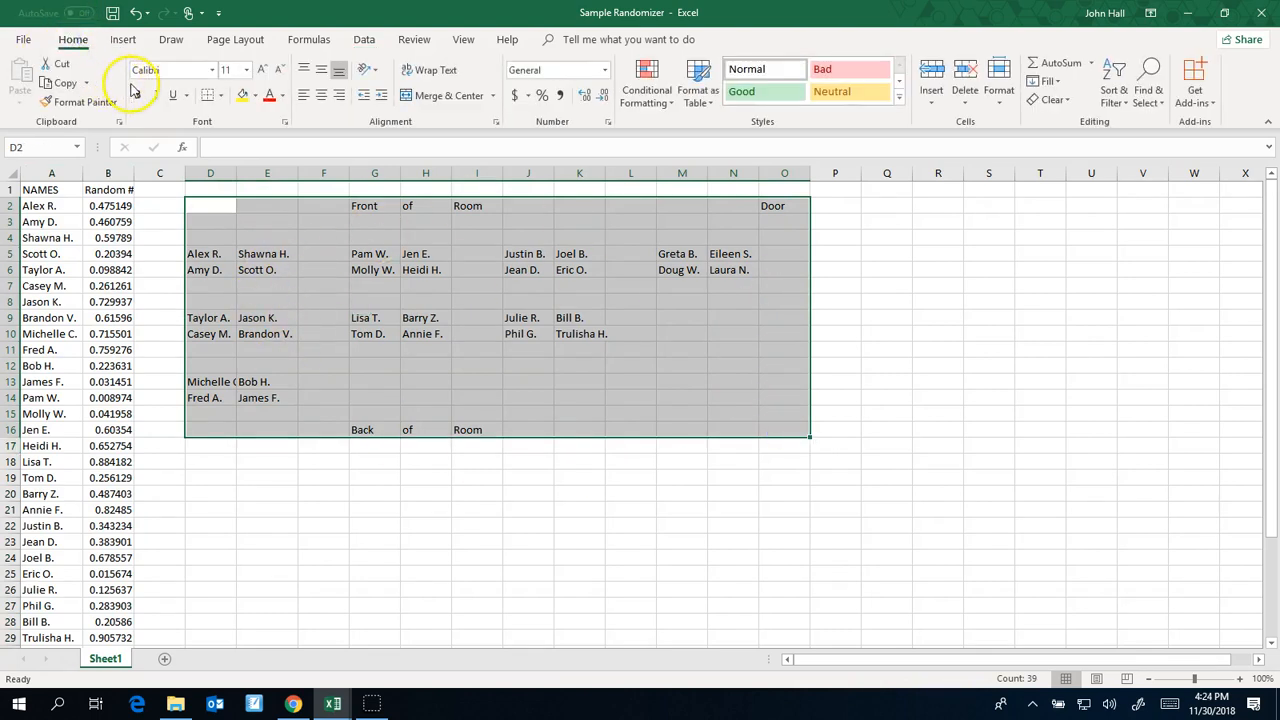
pyautogui.click(262, 70)
pyautogui.click(262, 70)
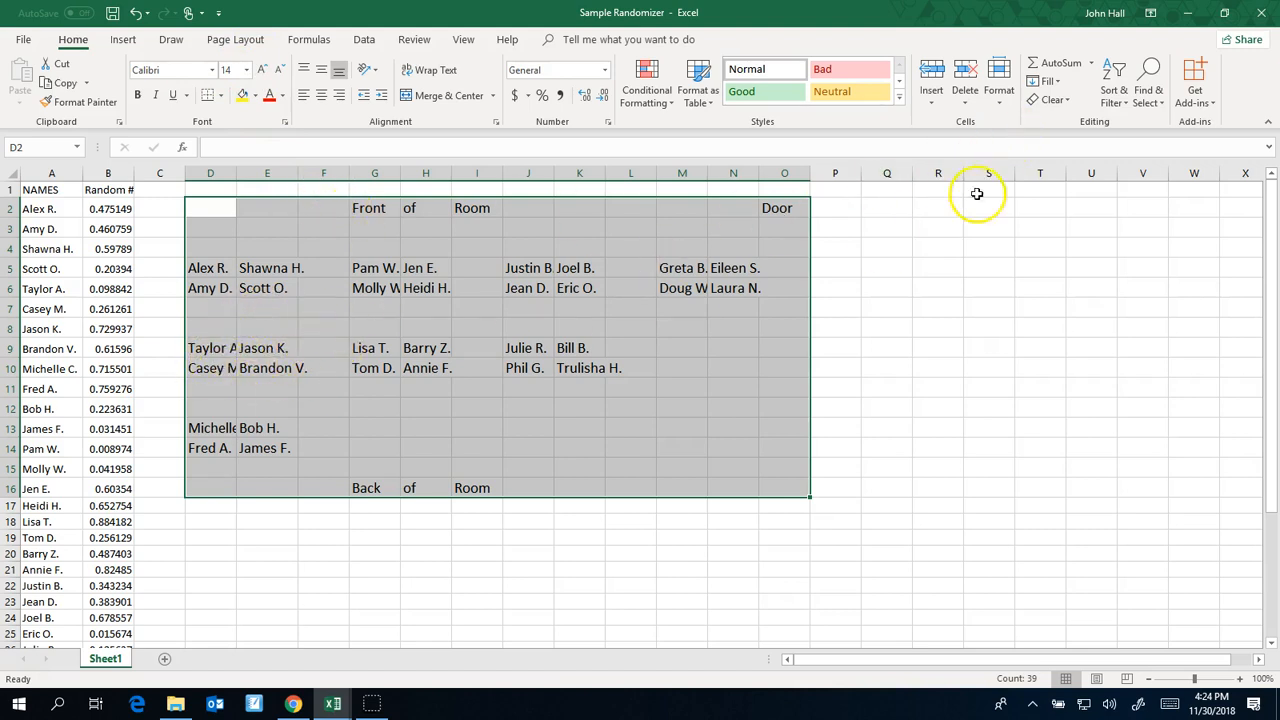
# AutoFit the column widths of the seating chart range so the enlarged names fit
pyautogui.click(999, 98)
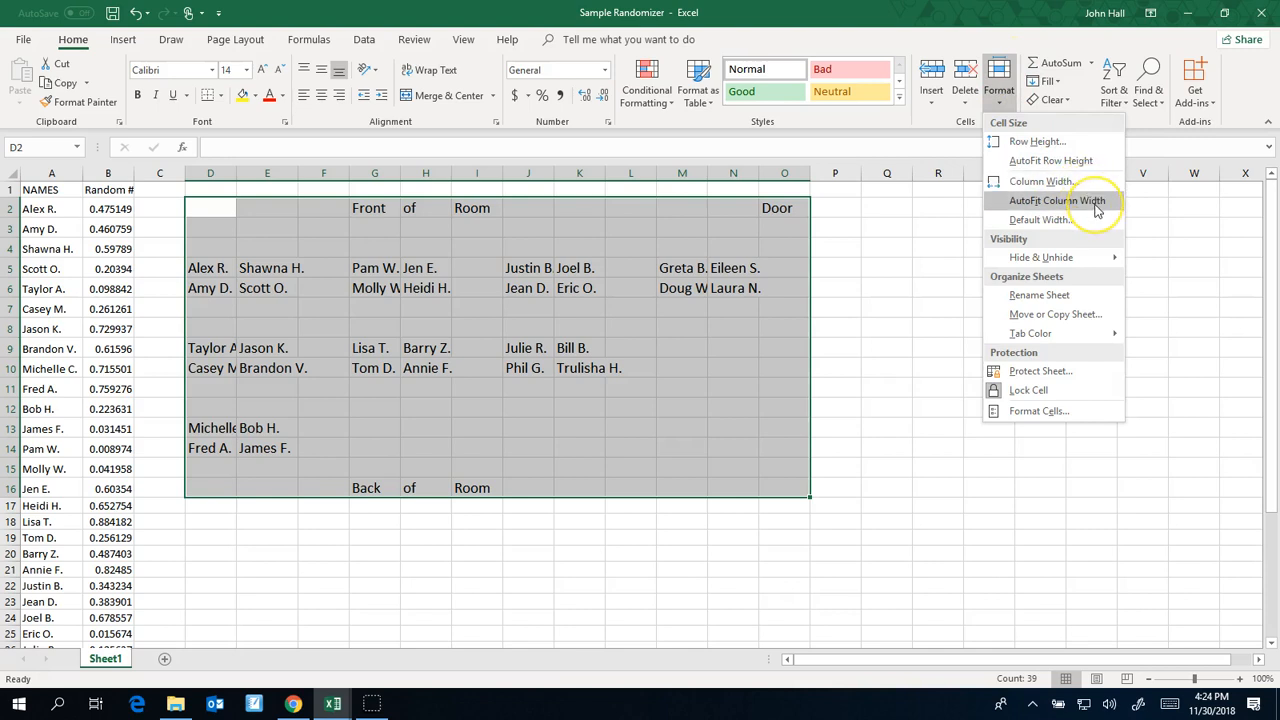
pyautogui.click(1057, 200)
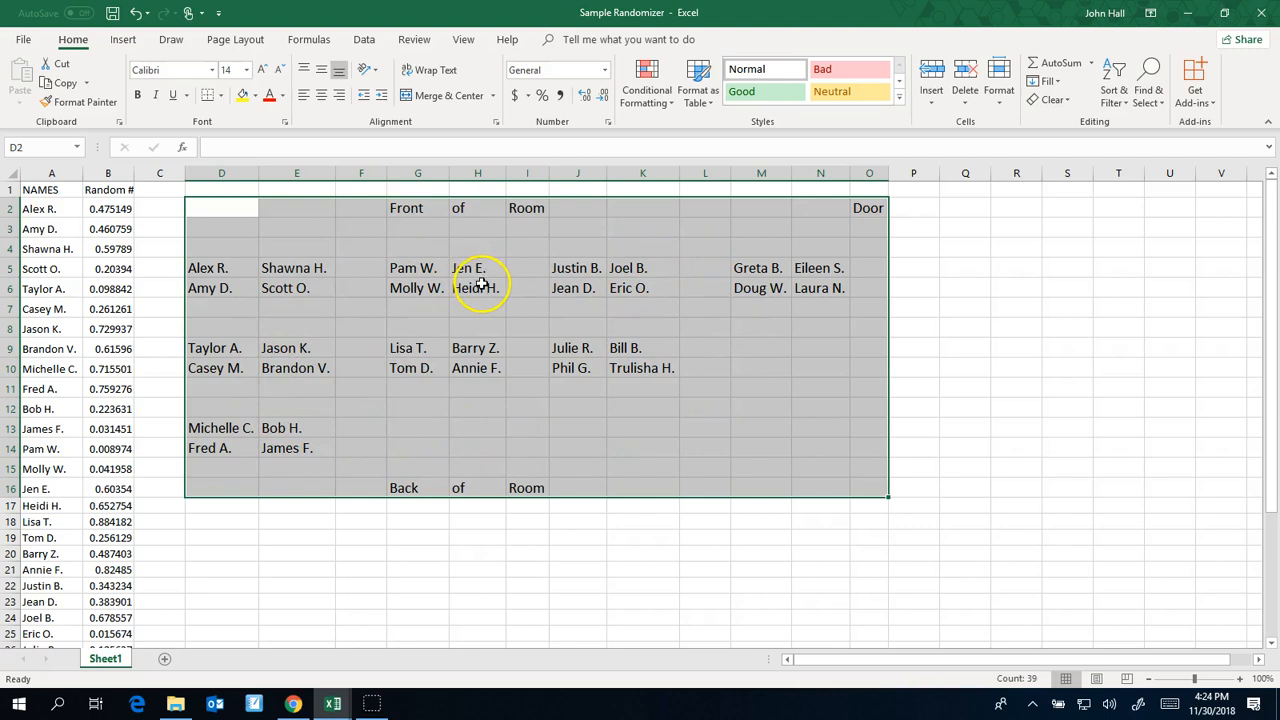
pyautogui.click(702, 390)
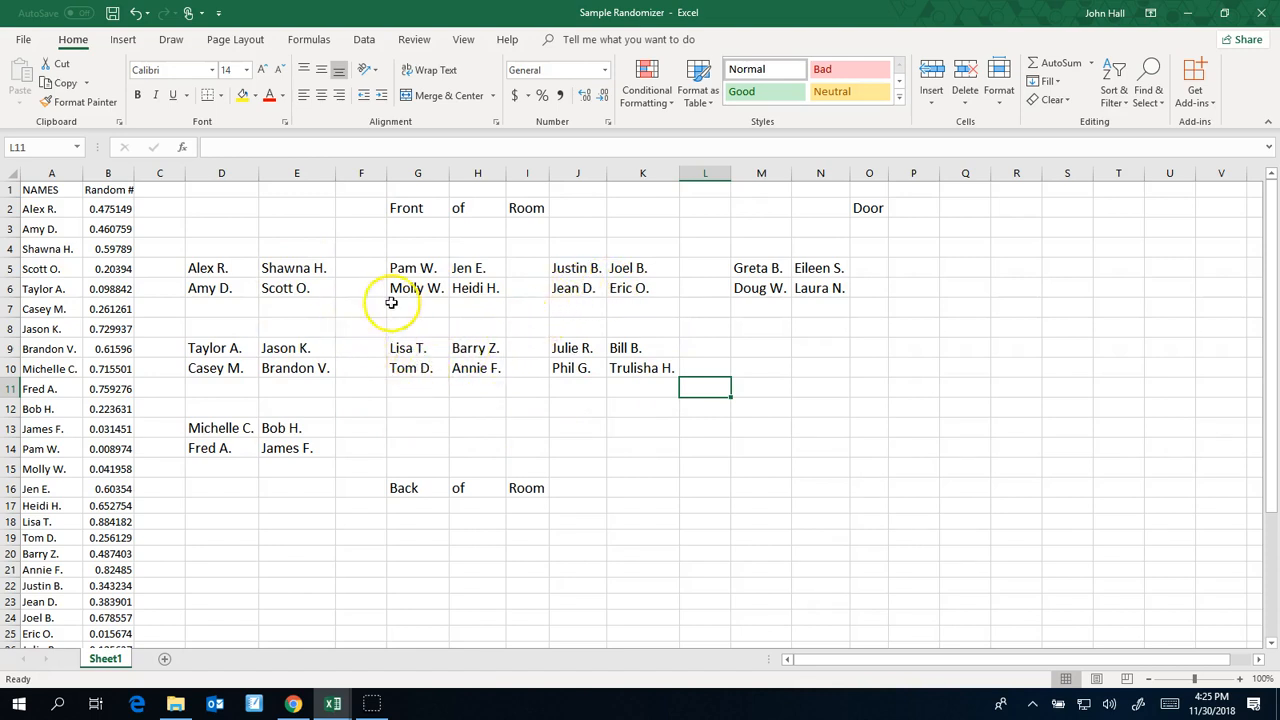
# Swap the students in seats H9 and K6, using empty cell M9 as a temporary holding spot
pyautogui.click(484, 348)
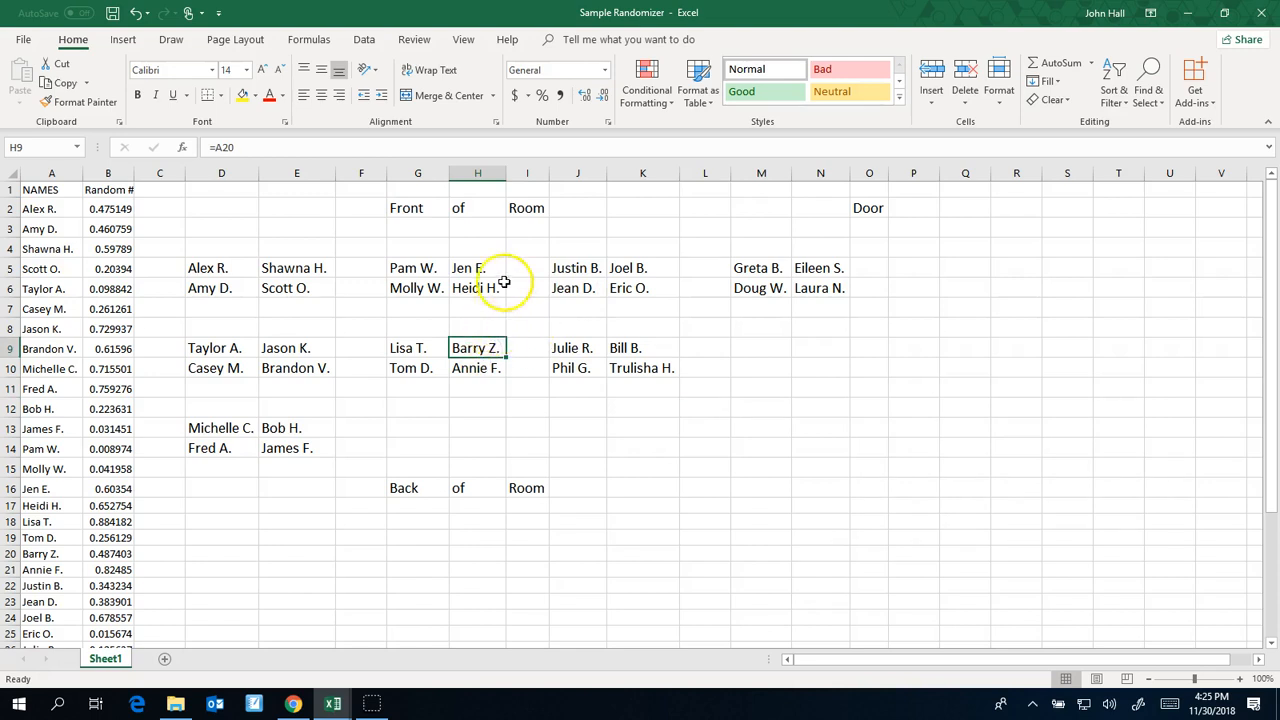
pyautogui.moveTo(493, 340); pyautogui.dragTo(776, 338)
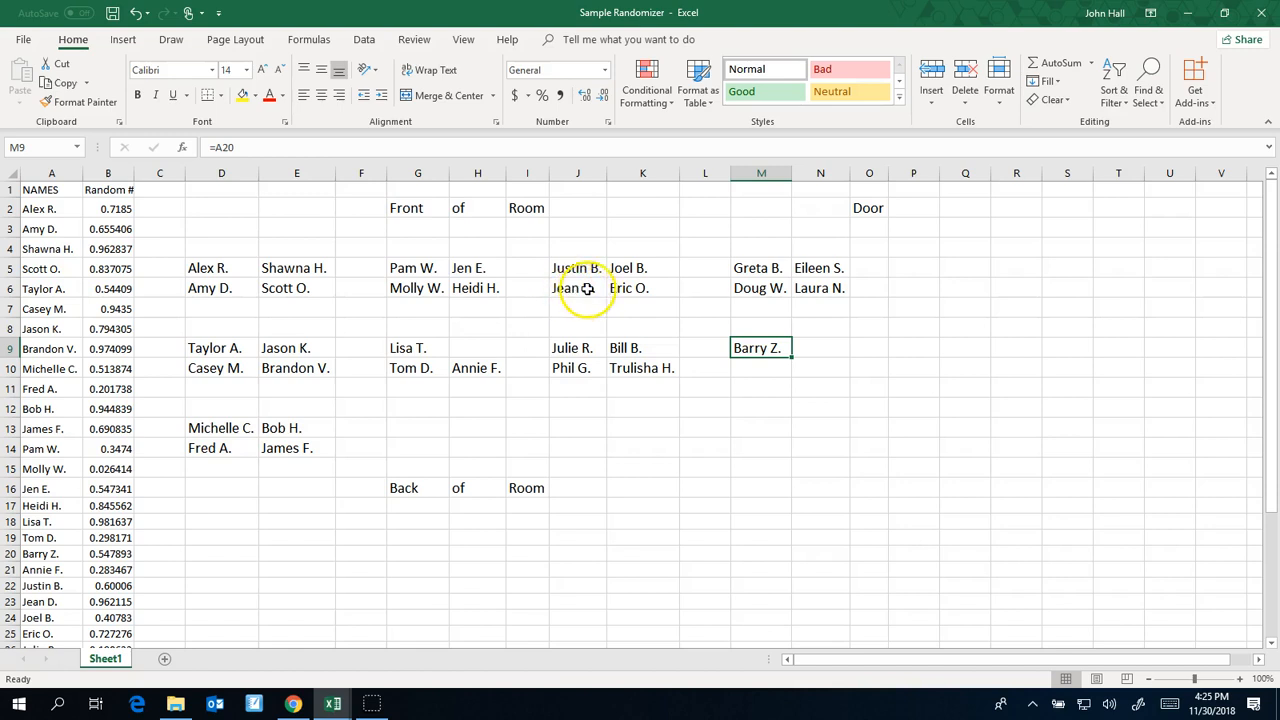
pyautogui.click(658, 291)
pyautogui.moveTo(661, 291); pyautogui.dragTo(484, 343)
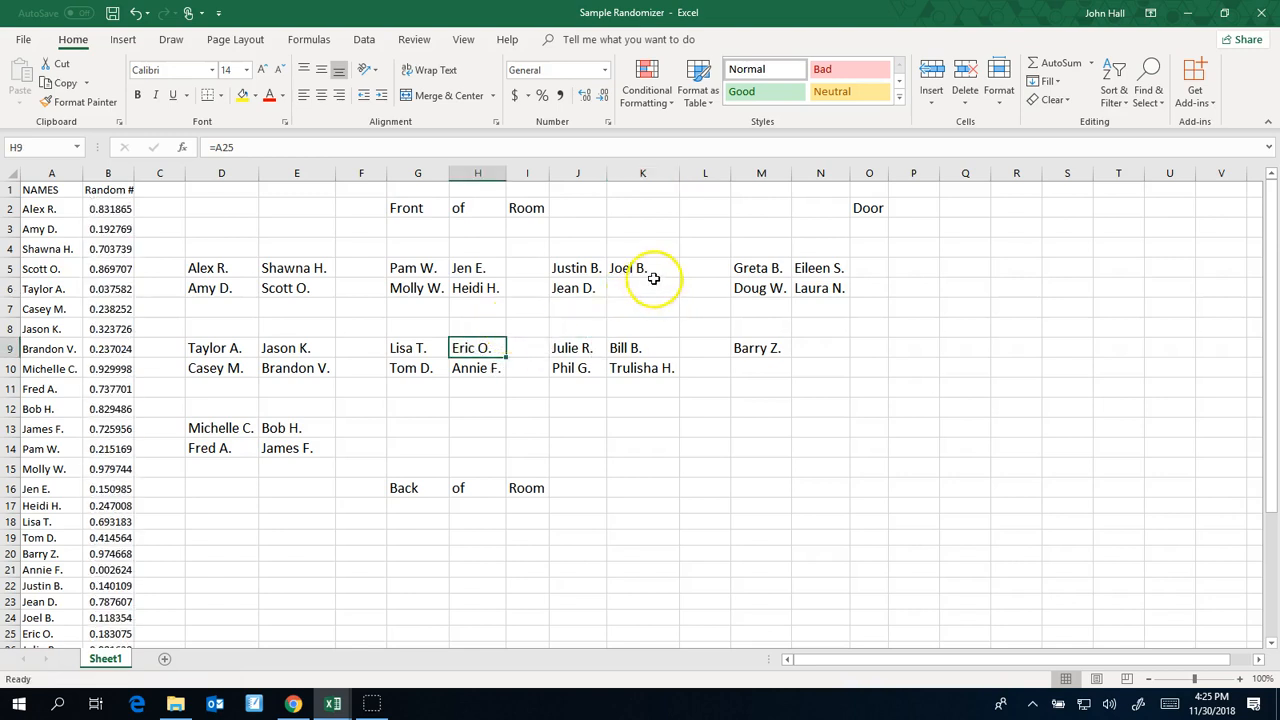
pyautogui.click(530, 326)
pyautogui.click(762, 351)
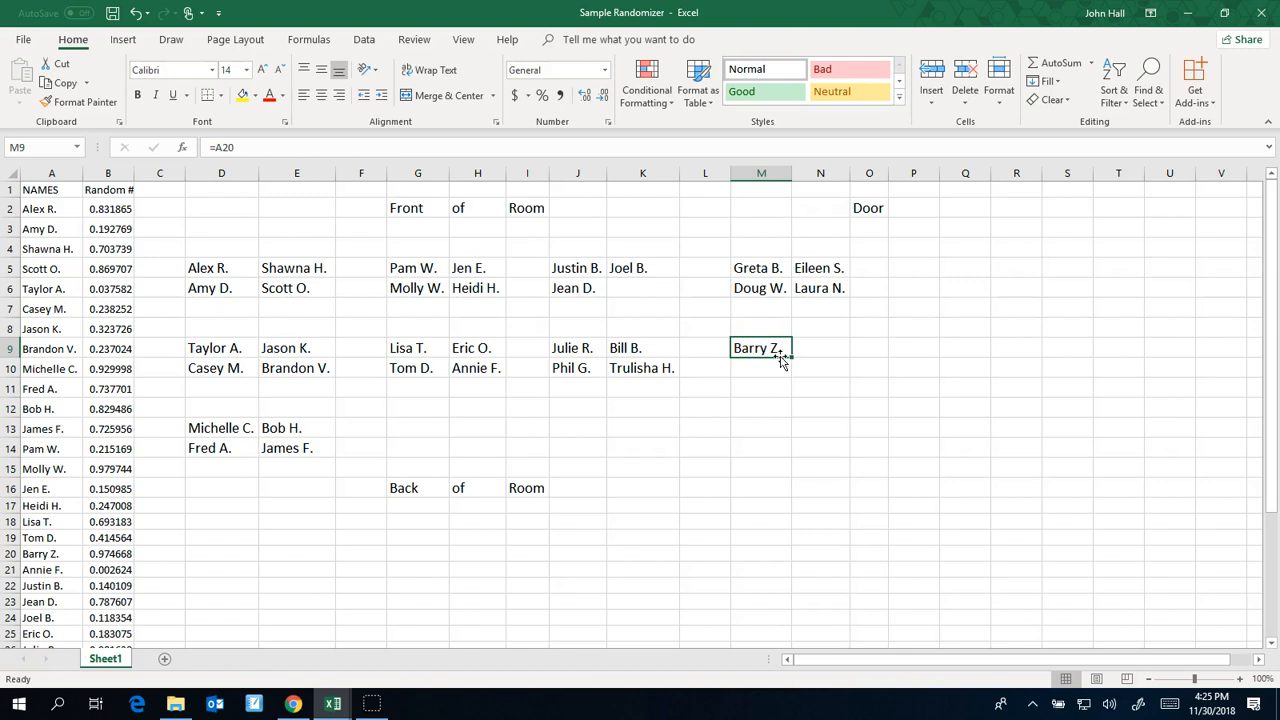
pyautogui.moveTo(781, 362); pyautogui.dragTo(627, 290)
pyautogui.click(666, 310)
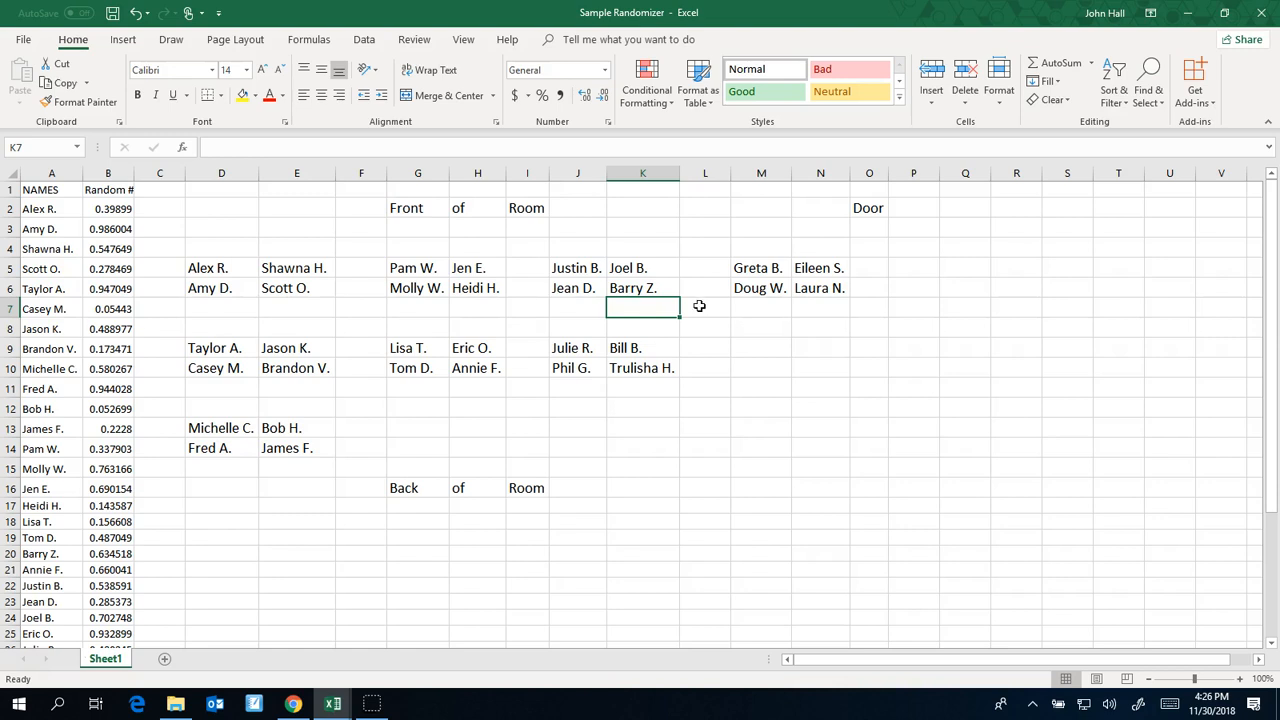
# Sort columns A and B by Random # on cell values, Largest to Smallest, to reshuffle the adjusted seating chart
pyautogui.click(55, 173)
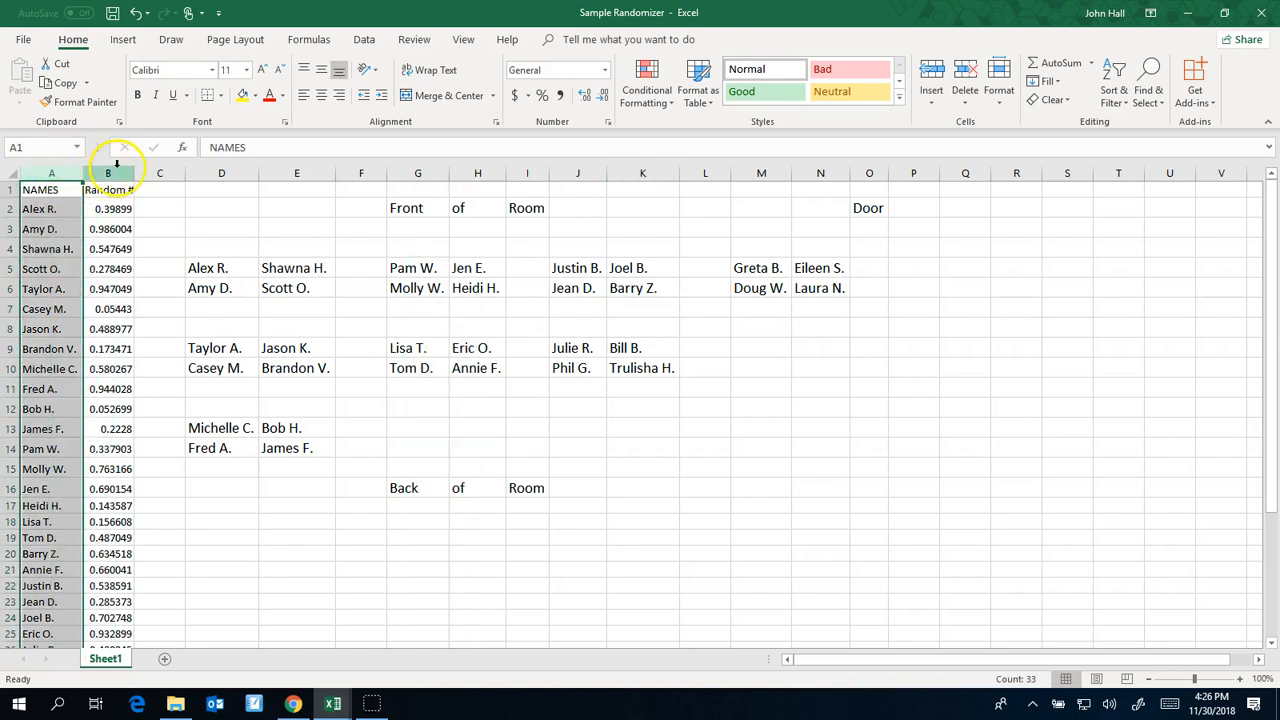
pyautogui.keyDown('shift'); pyautogui.click(115, 173); pyautogui.keyUp('shift')
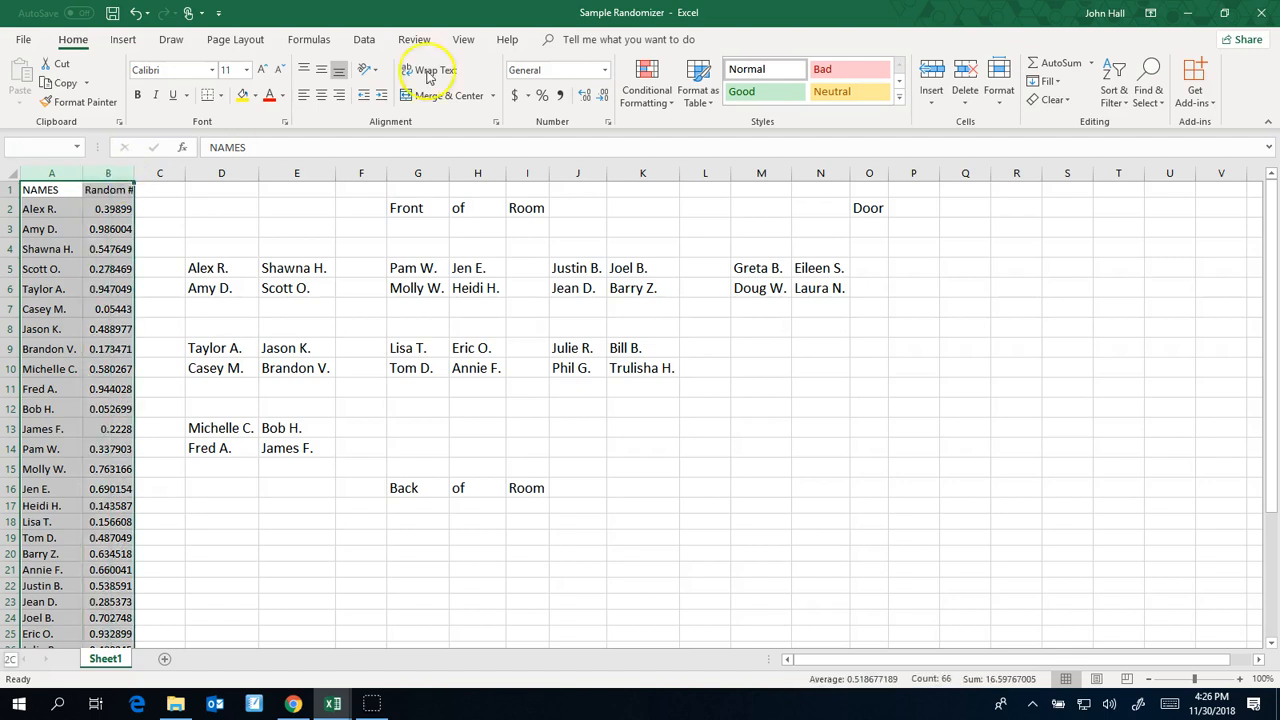
pyautogui.click(366, 40)
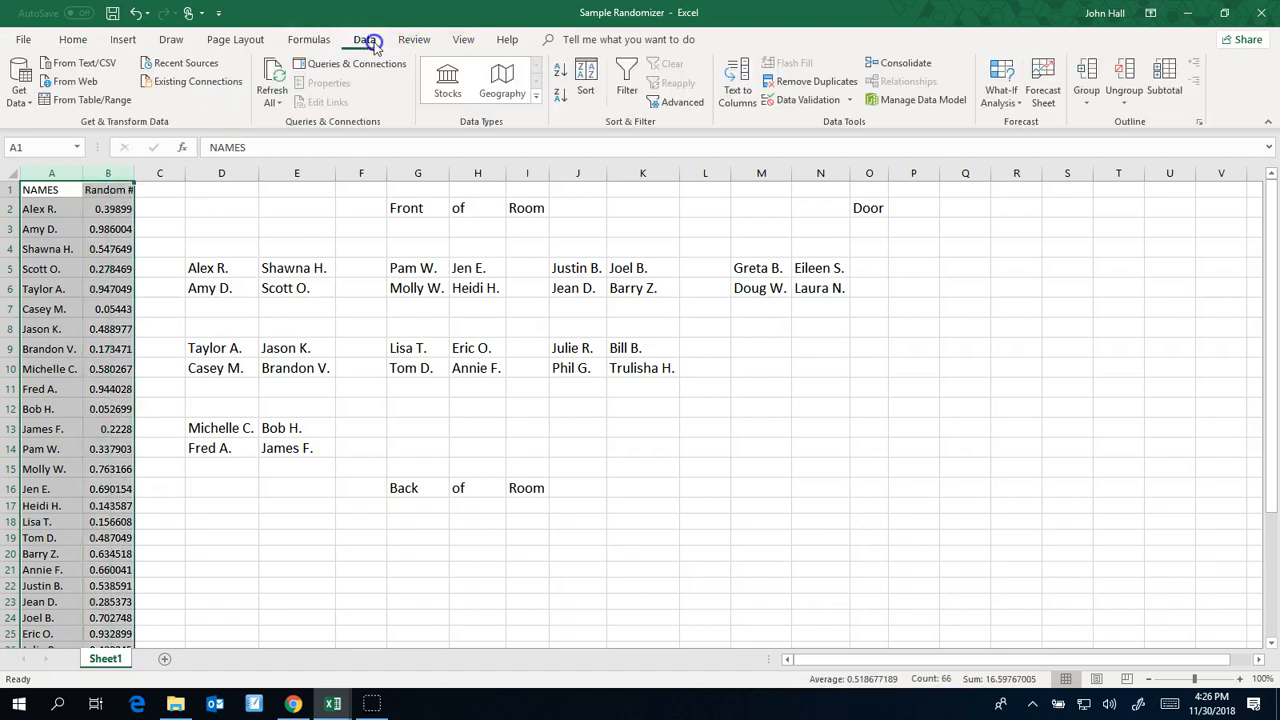
pyautogui.click(586, 80)
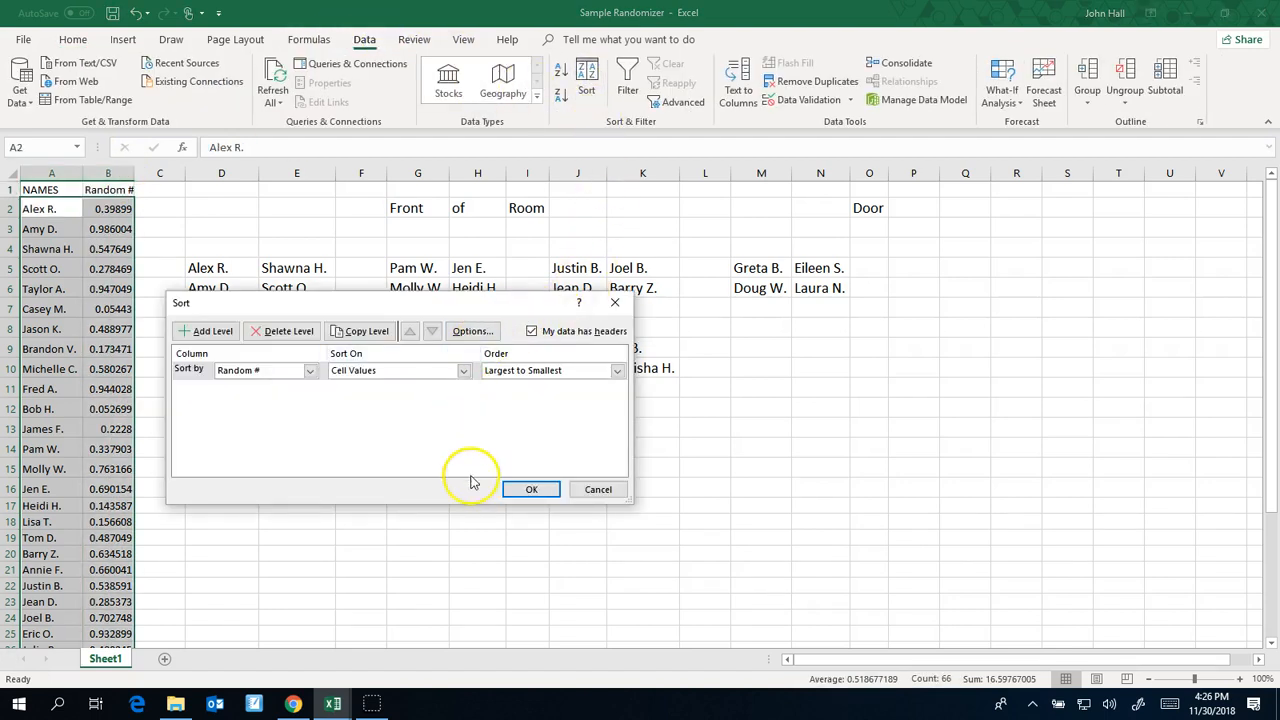
pyautogui.click(535, 490)
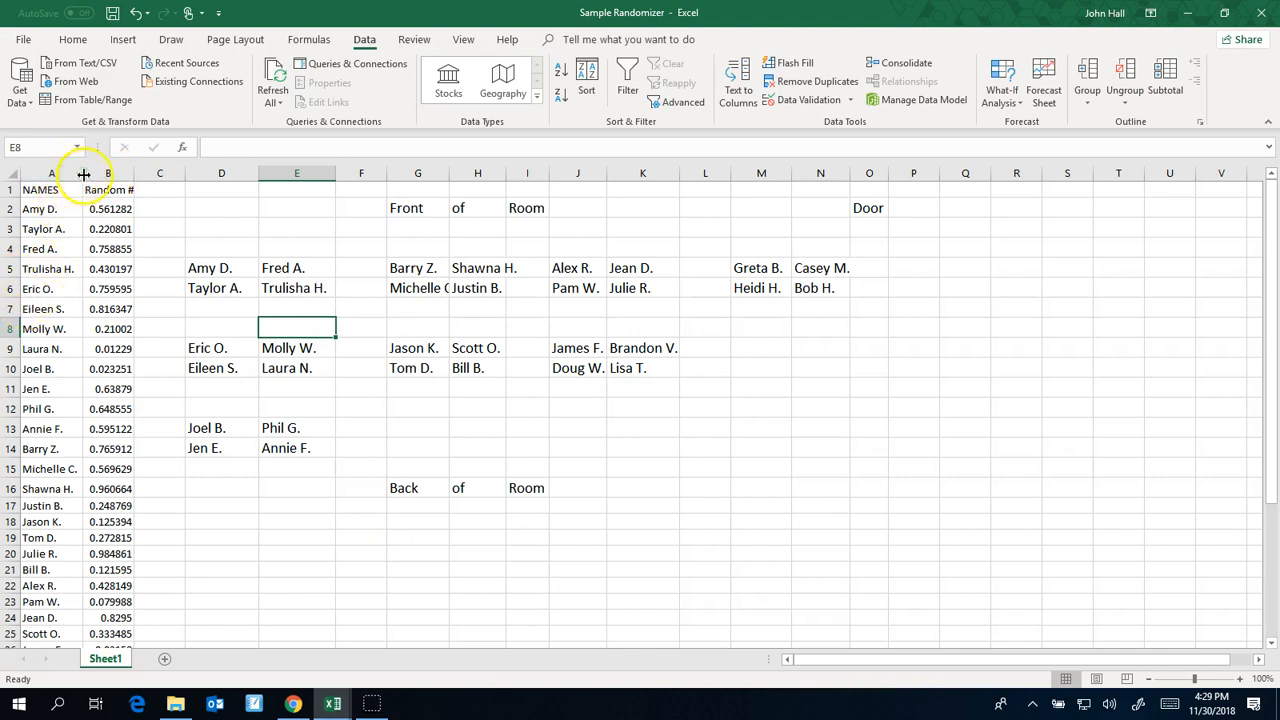
# Re-enter the random number formula =rand() in cell B2
pyautogui.scroll(-6, 40, 460)
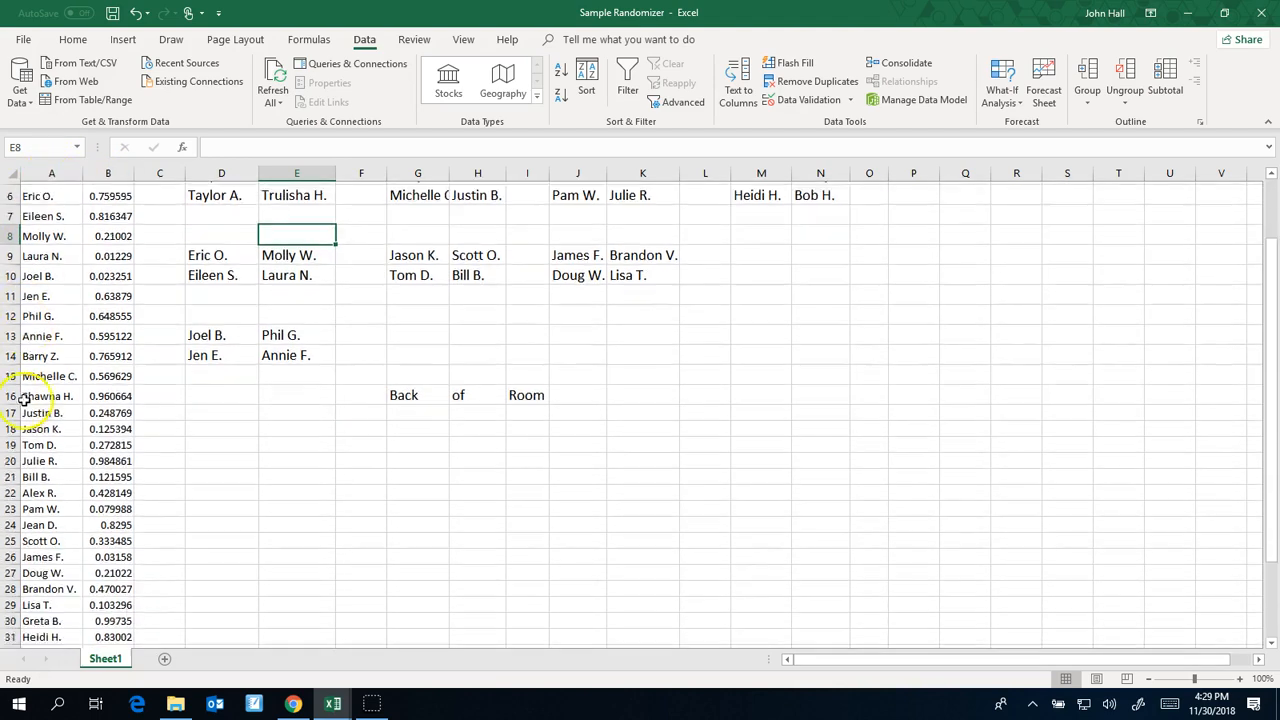
pyautogui.scroll(6, 40, 415)
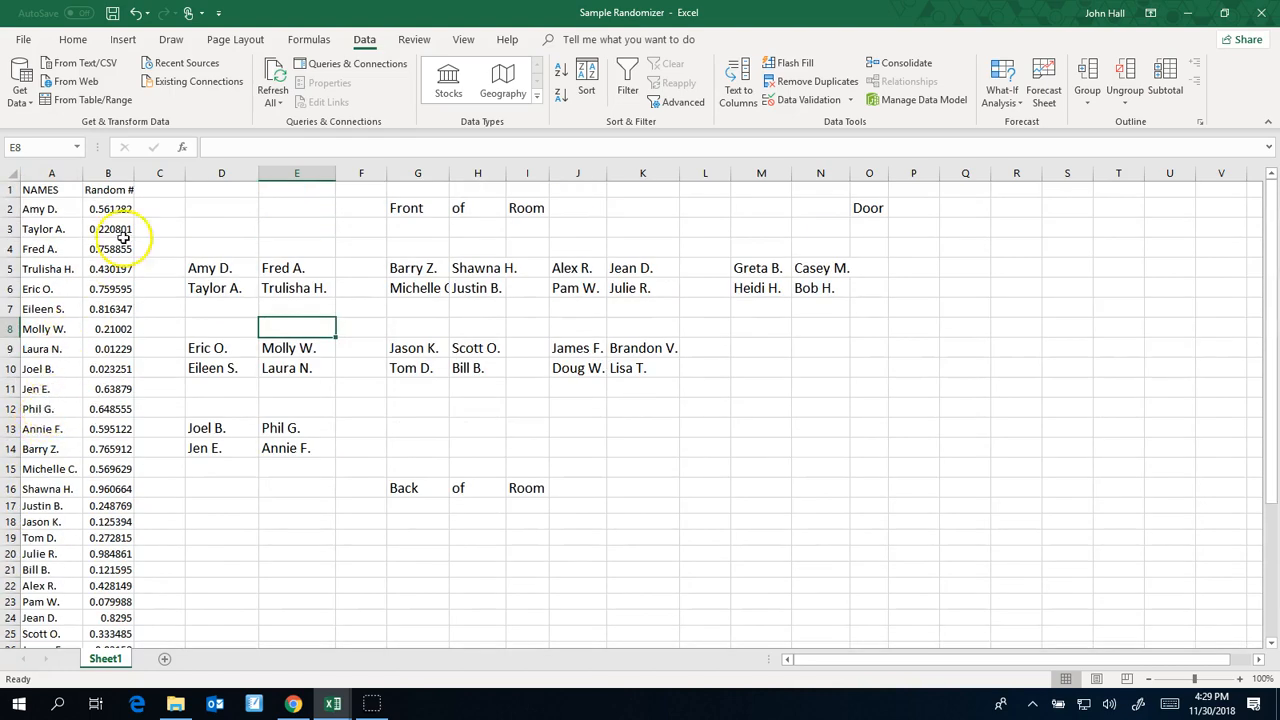
pyautogui.click(121, 205)
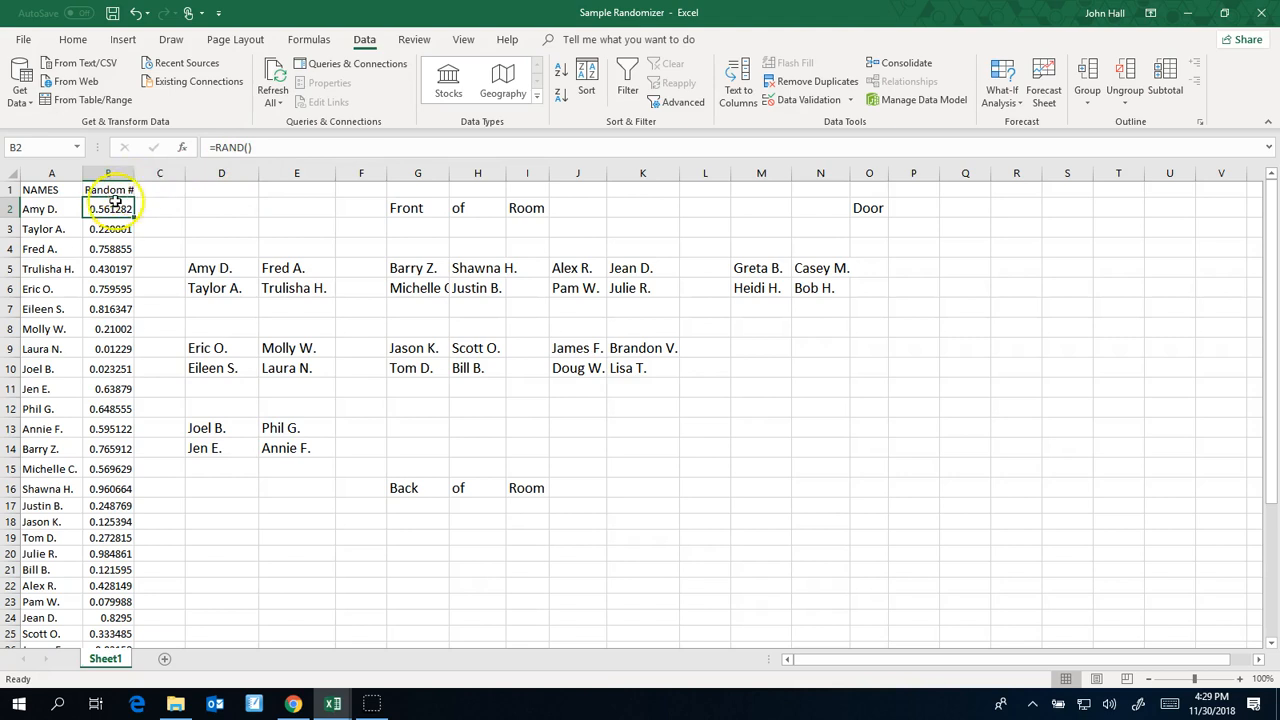
pyautogui.moveTo(256, 148); pyautogui.dragTo(203, 148)
pyautogui.write('=')
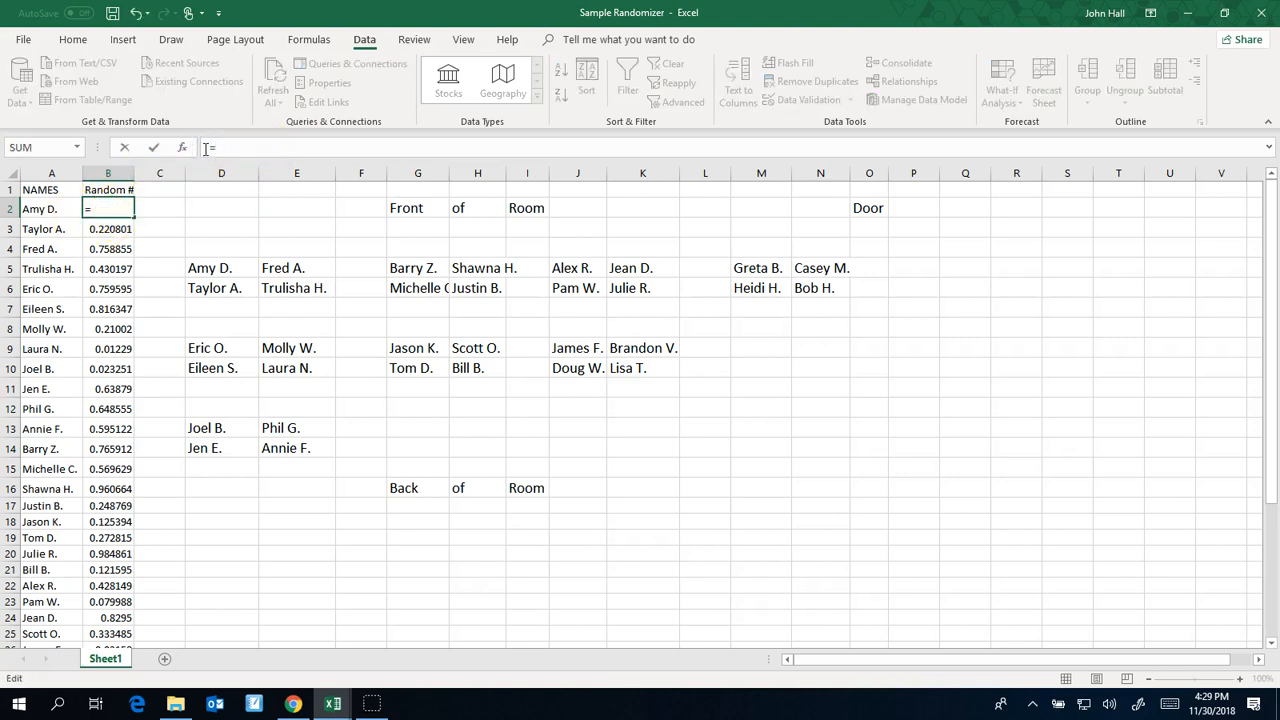
pyautogui.write('rand()')
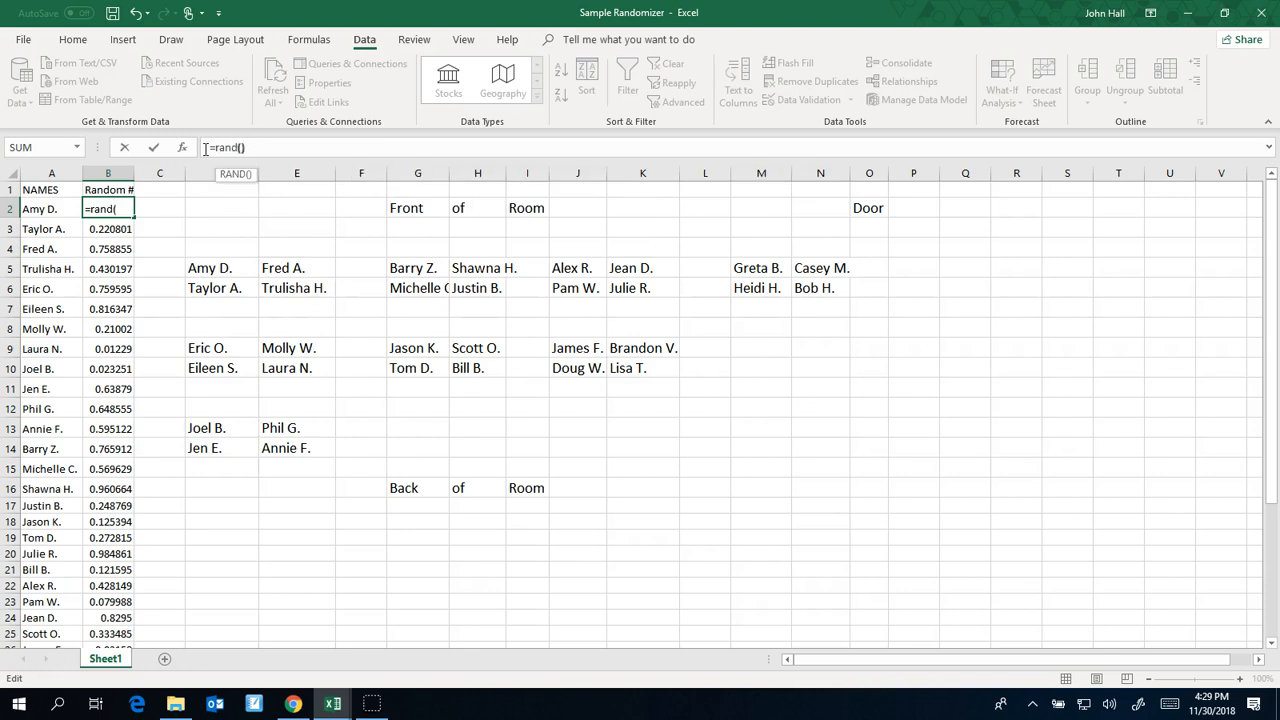
pyautogui.press('Return')
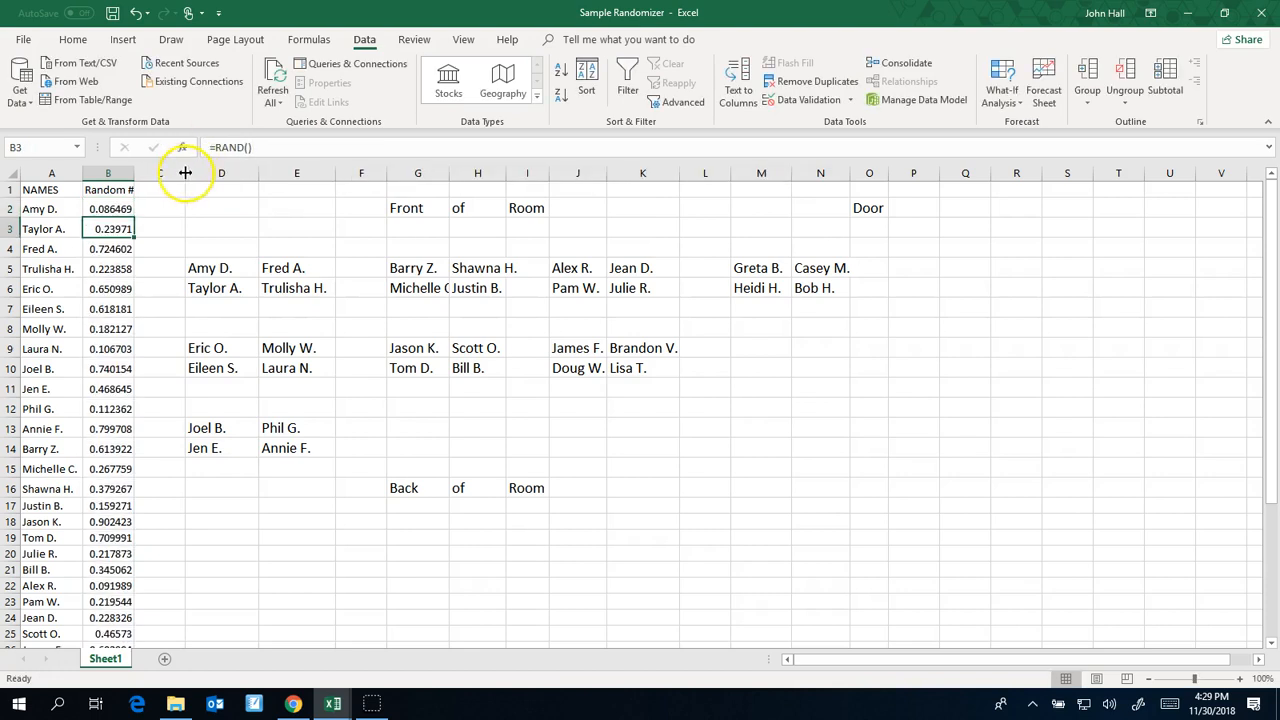
# Fill the formula from B2 down the Random # column to the last student in row 33
pyautogui.click(120, 209)
pyautogui.moveTo(133, 218); pyautogui.dragTo(126, 606)
pyautogui.scroll(3, 215, 503)
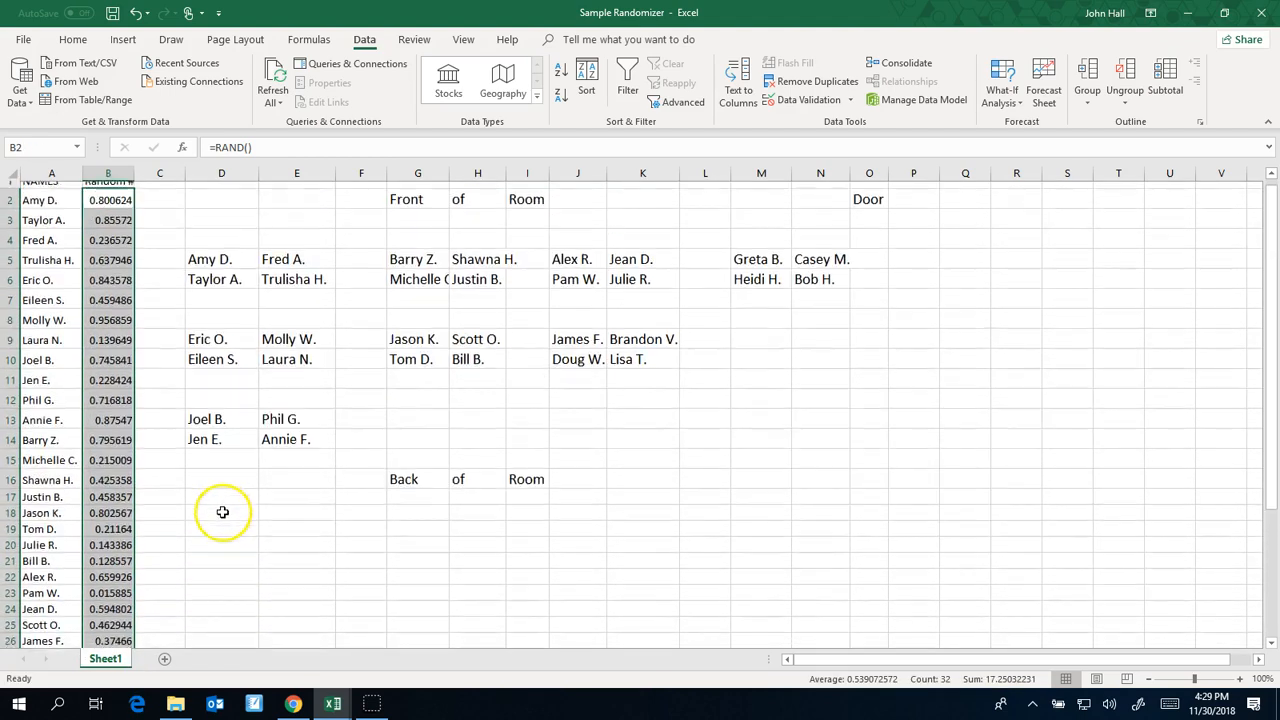
# Check the formula that links the first seat, D5, to the name list
pyautogui.click(250, 250)
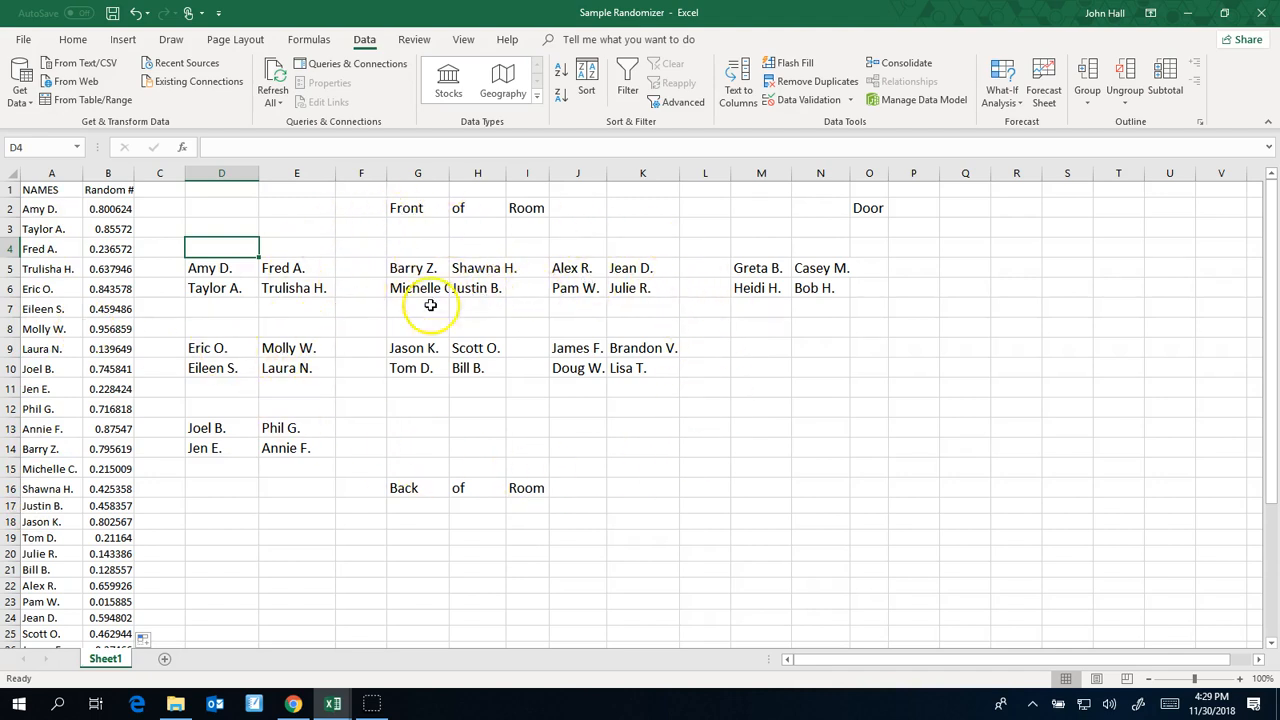
pyautogui.click(231, 268)
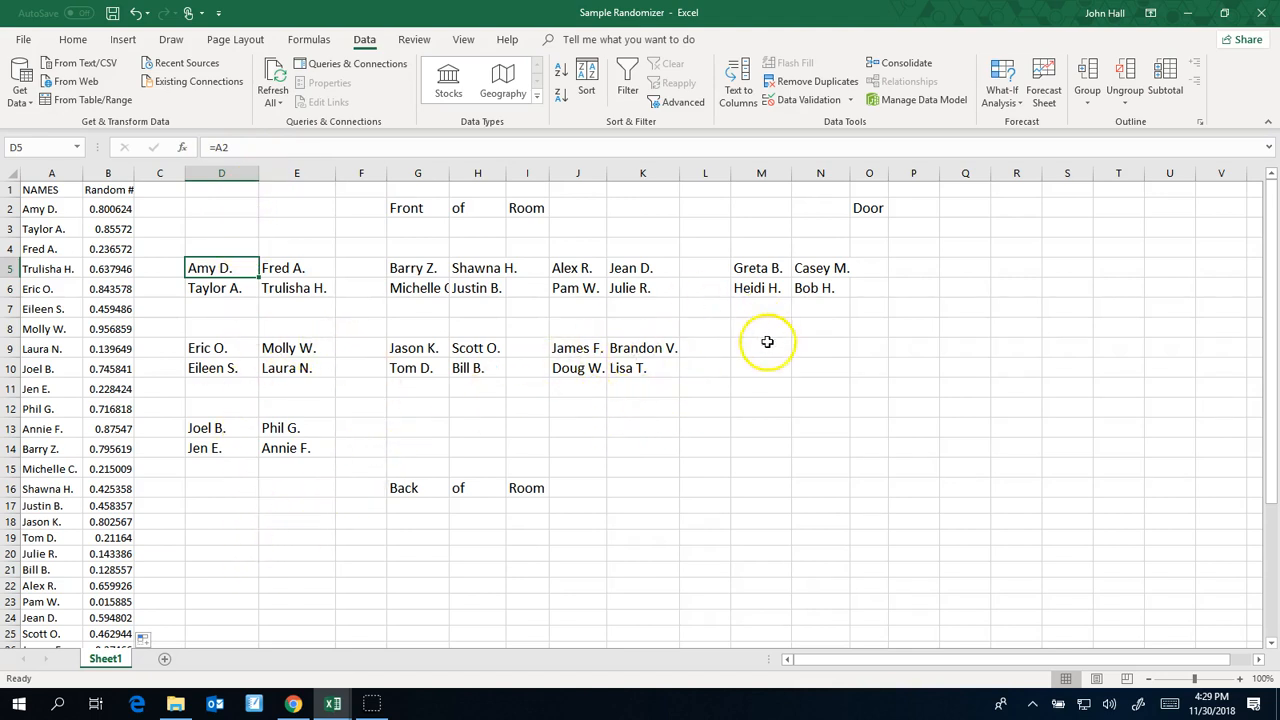
pyautogui.click(512, 427)
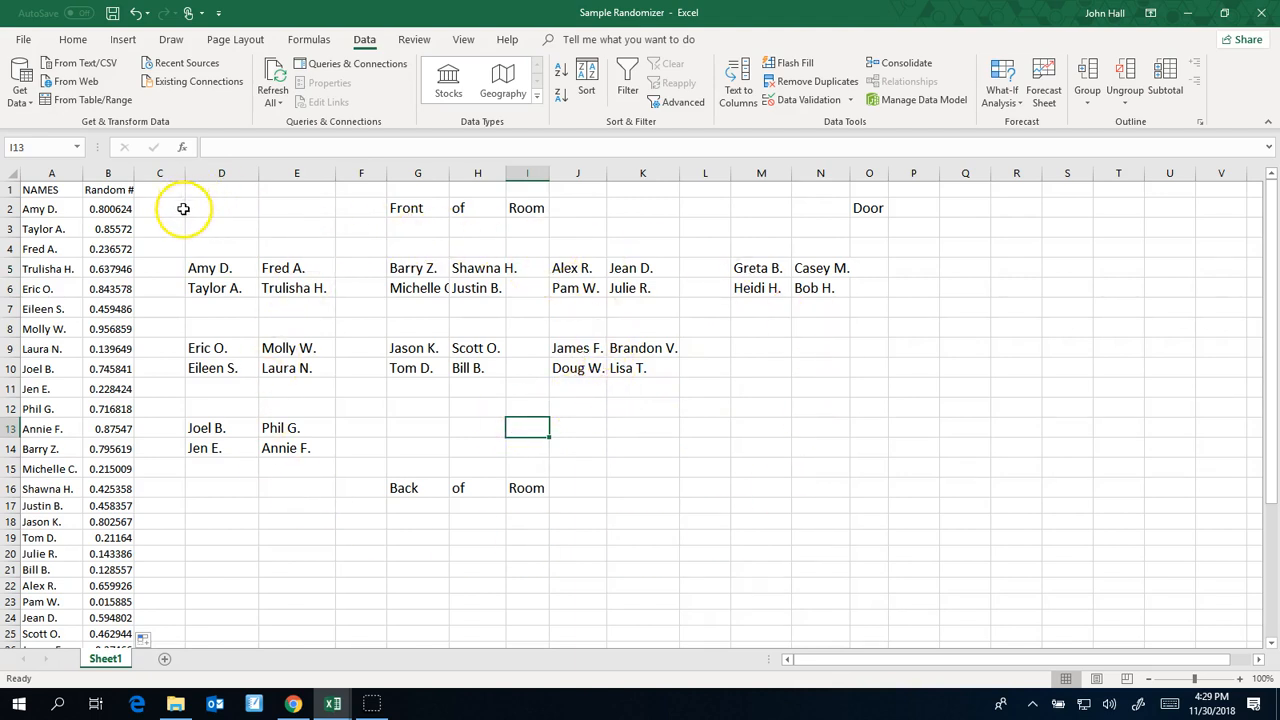
# Sort the name and random number columns once more by Random #, Largest to Smallest, for a new seating arrangement
pyautogui.click(54, 173)
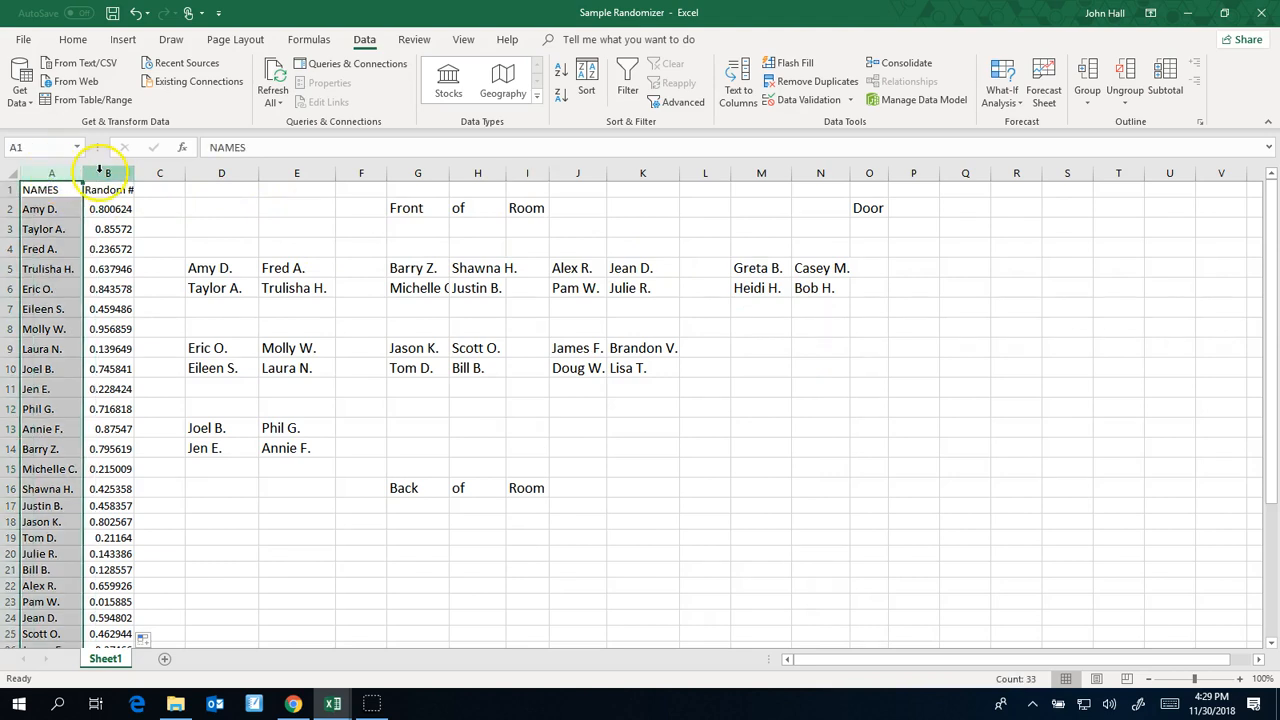
pyautogui.keyDown('shift'); pyautogui.click(104, 173); pyautogui.keyUp('shift')
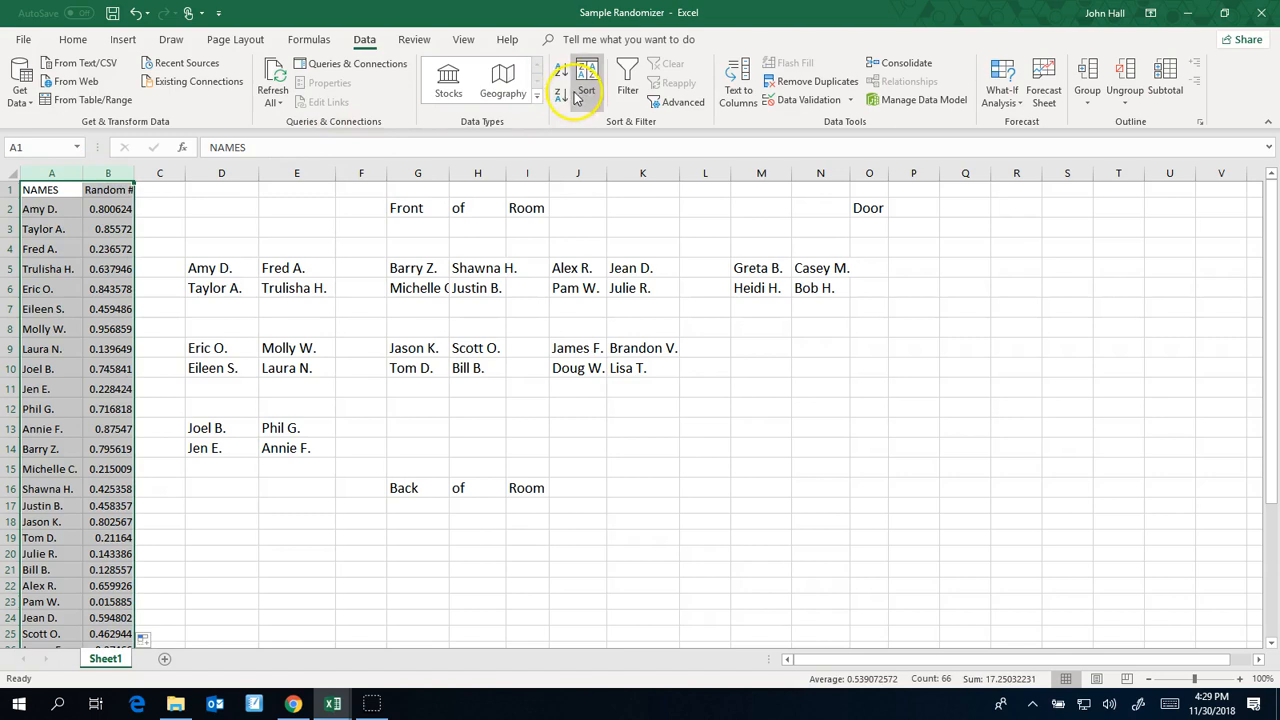
pyautogui.click(360, 42)
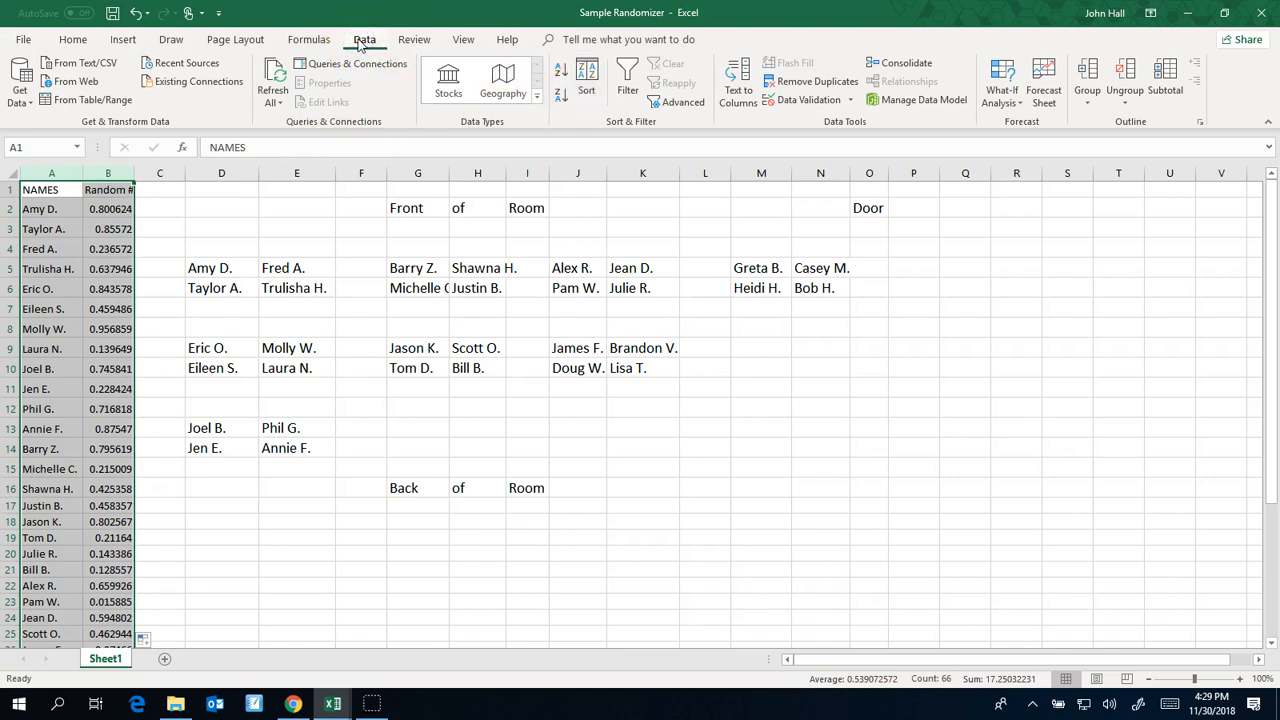
pyautogui.click(589, 80)
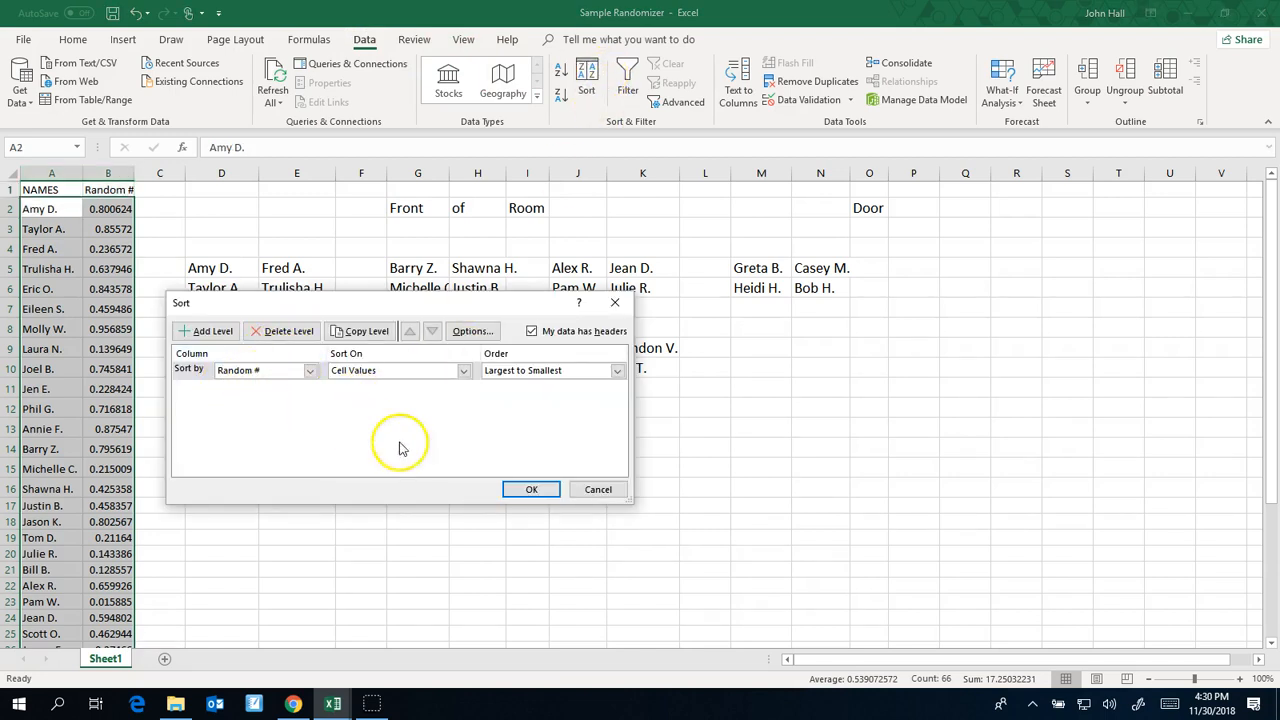
pyautogui.click(530, 491)
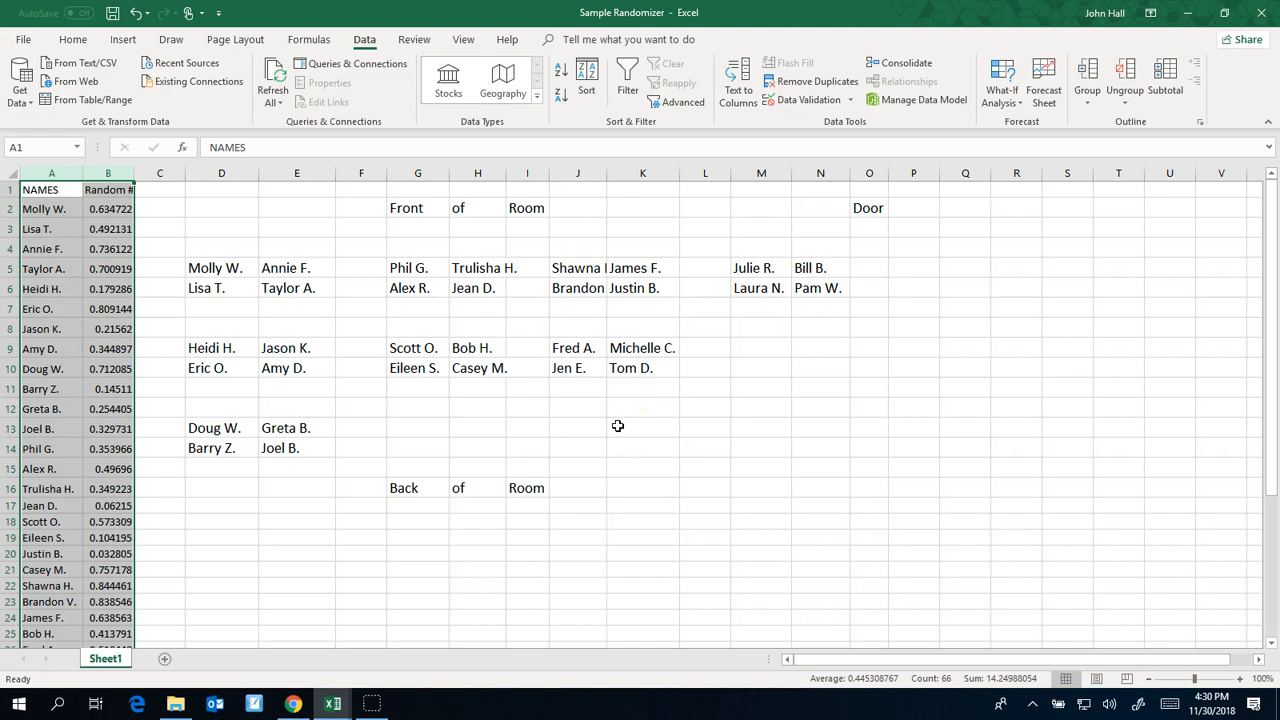
pyautogui.click(588, 392)
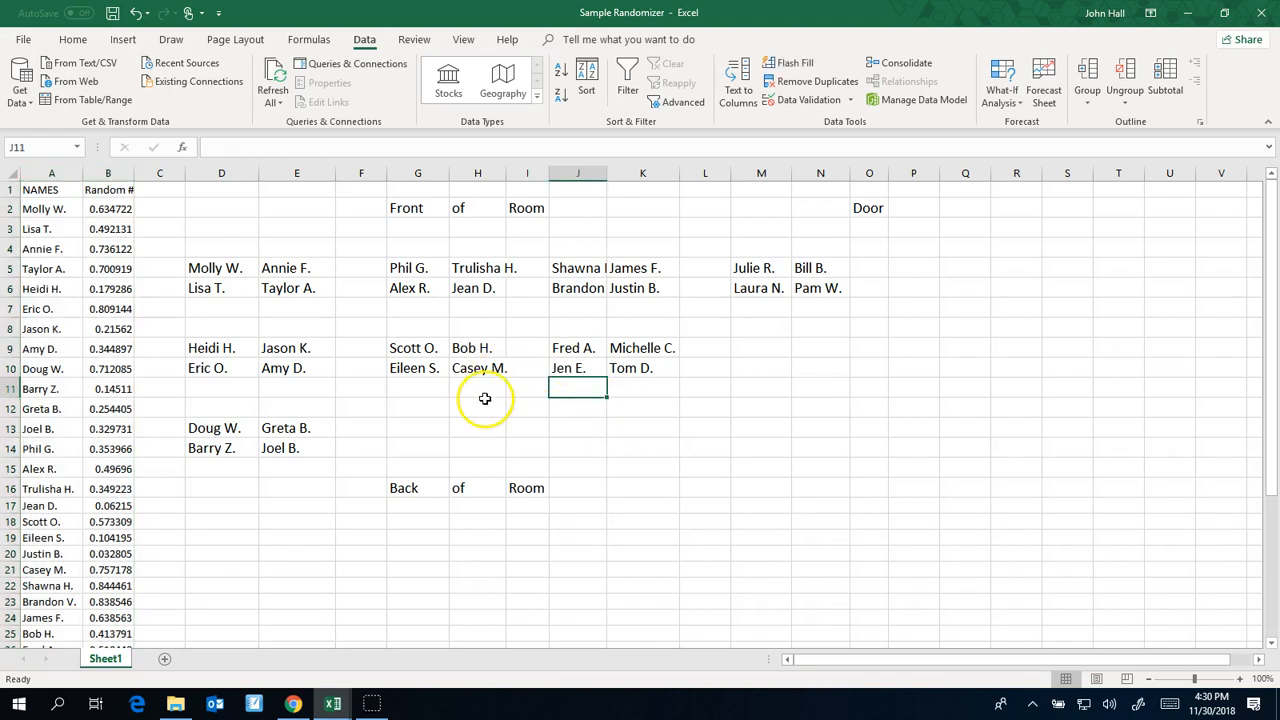
# Swap the students in seats H10 and E6, using empty cell K12 as a temporary holding spot
pyautogui.click(489, 367)
pyautogui.moveTo(490, 377); pyautogui.dragTo(612, 412)
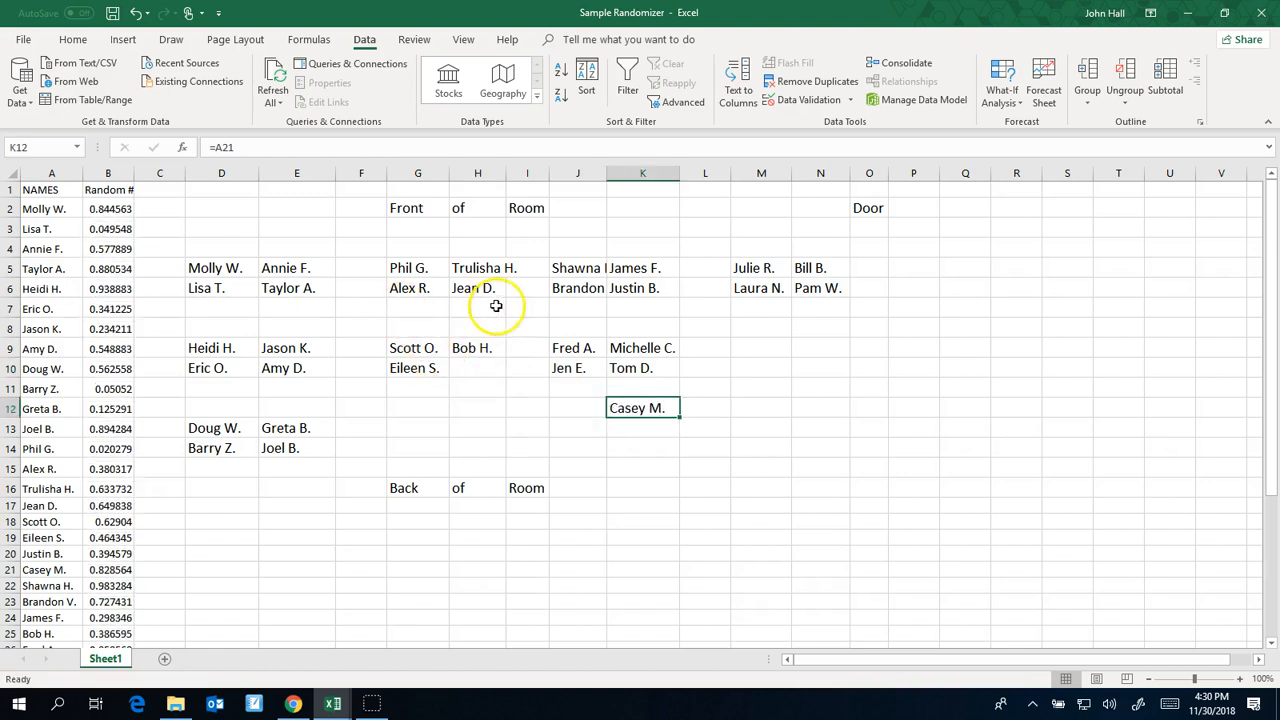
pyautogui.click(307, 288)
pyautogui.moveTo(320, 298); pyautogui.dragTo(498, 372)
pyautogui.click(640, 410)
pyautogui.moveTo(646, 418); pyautogui.dragTo(296, 292)
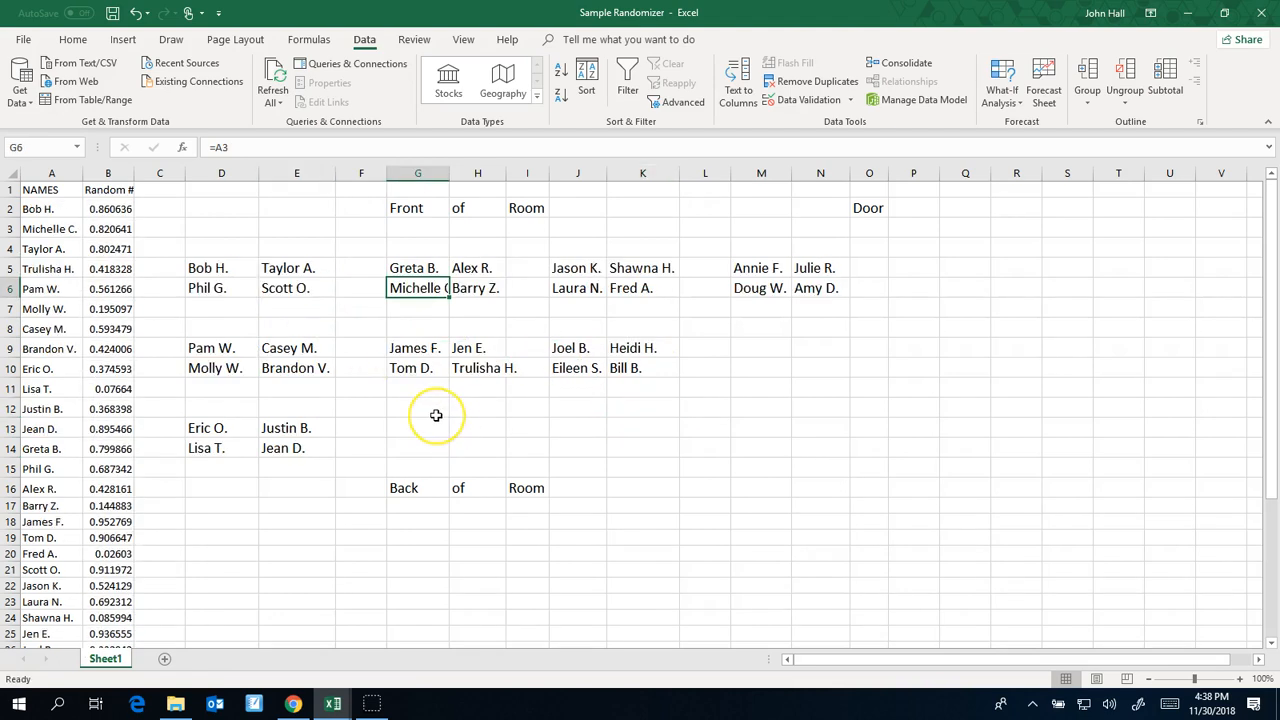